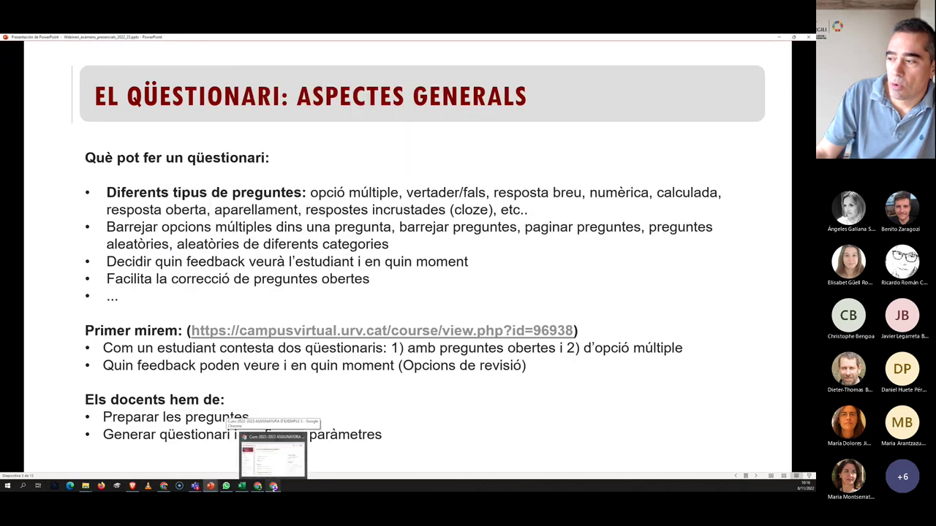
# Step: Bring the Campus Virtual course page back into view from the slideshow
pyautogui.click(274, 486)
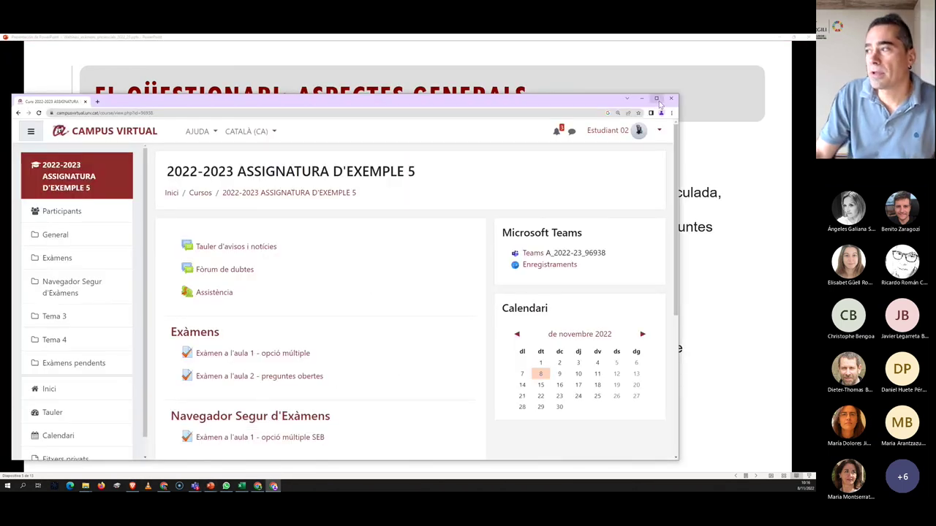
# Step: Maximize Chrome, zoom in one step, and open the quiz 'Exàmen a l'aula 1 - opció múltiple'
pyautogui.click(656, 99)
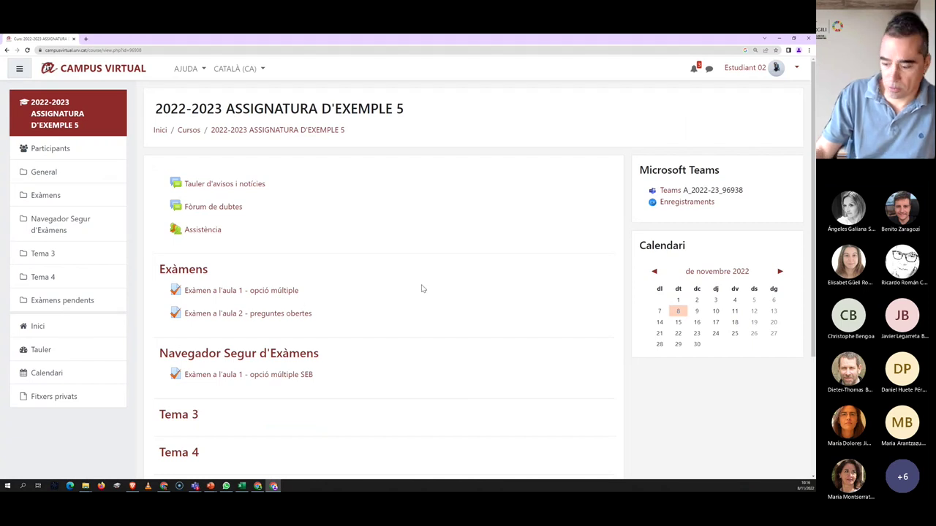
pyautogui.hotkey('ctrl', '+')
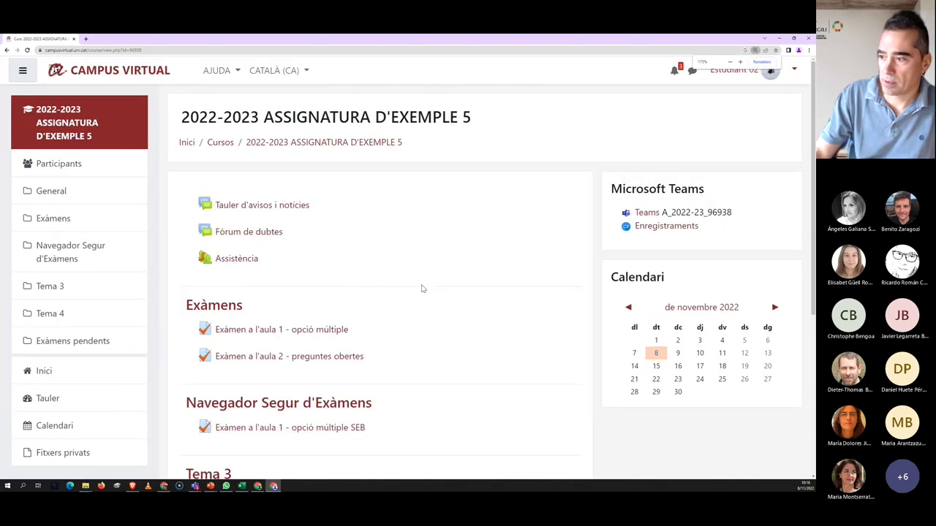
pyautogui.scroll(-1, 424, 282)
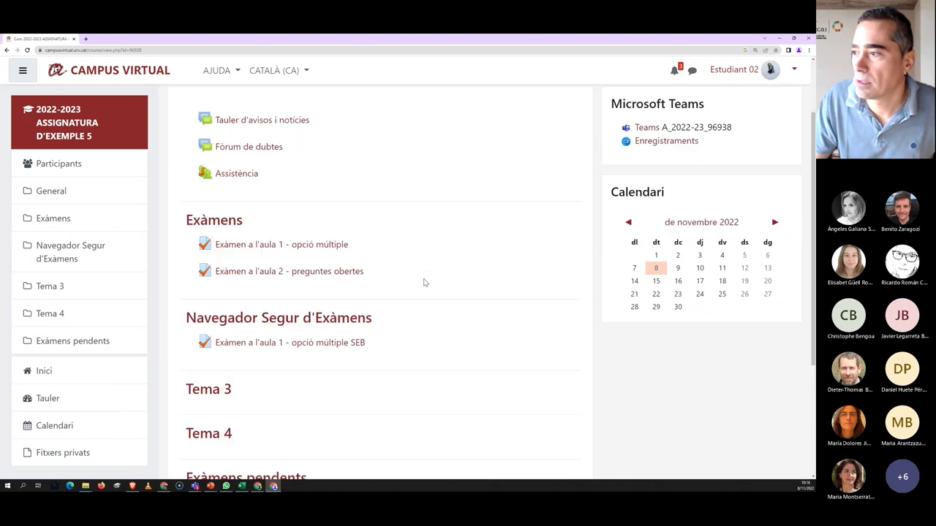
pyautogui.scroll(-1, 423, 282)
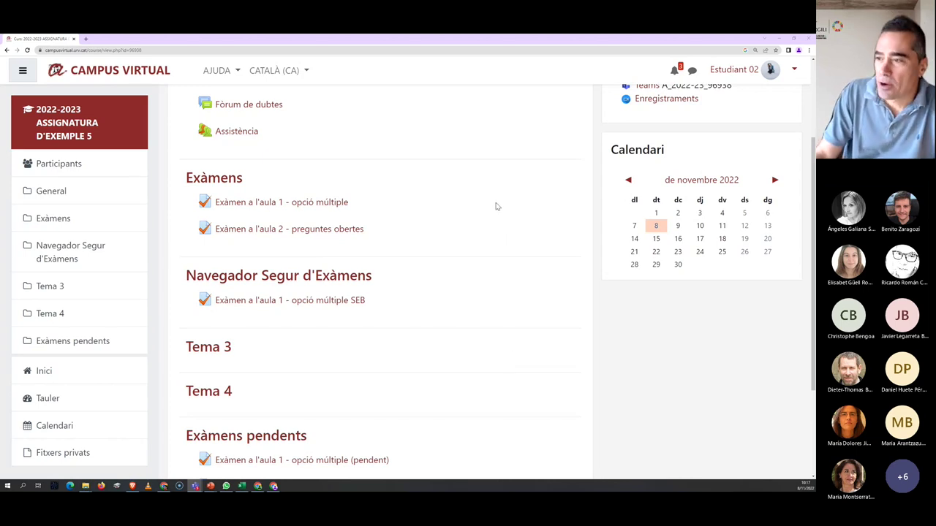
pyautogui.scroll(2, 621, 233)
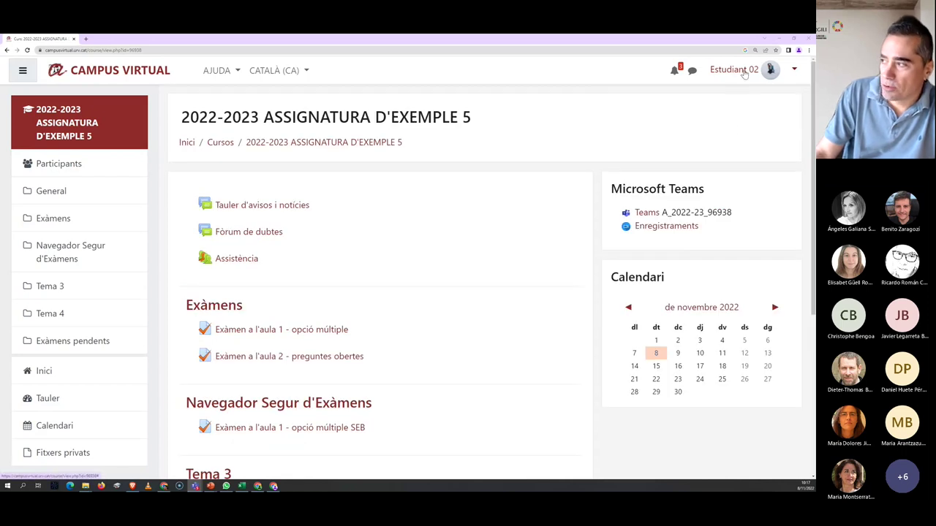
pyautogui.click(791, 72)
pyautogui.click(487, 206)
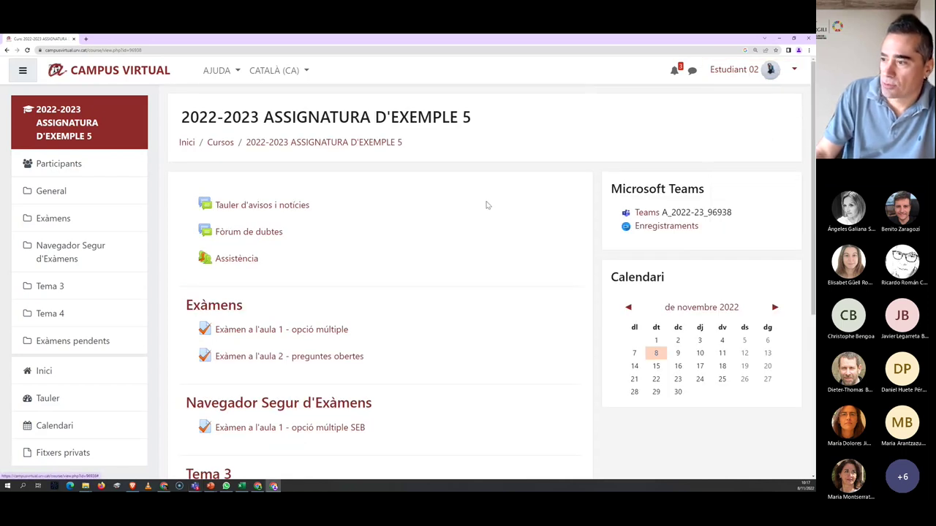
pyautogui.scroll(-3, 474, 240)
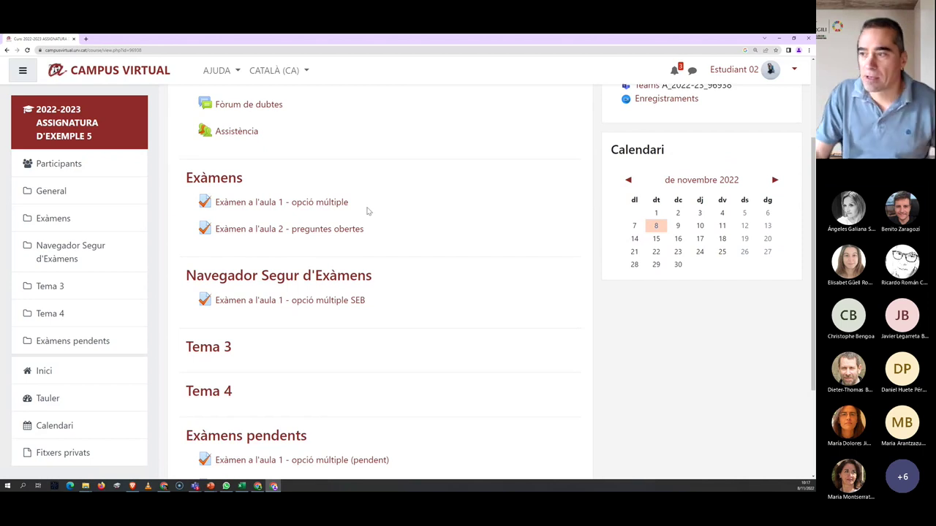
pyautogui.click(327, 208)
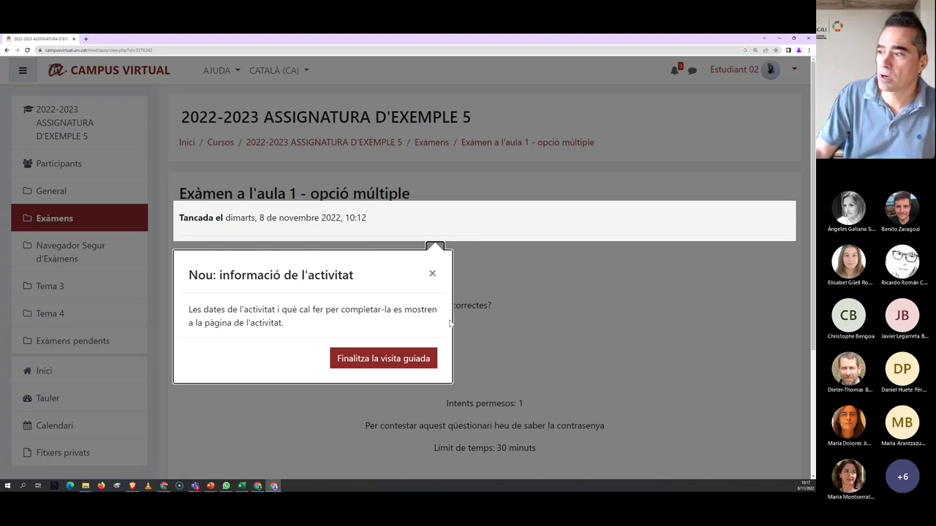
# Step: Dismiss the guided-tour notice and highlight the rules, allowed-attempts and password lines
pyautogui.click(433, 276)
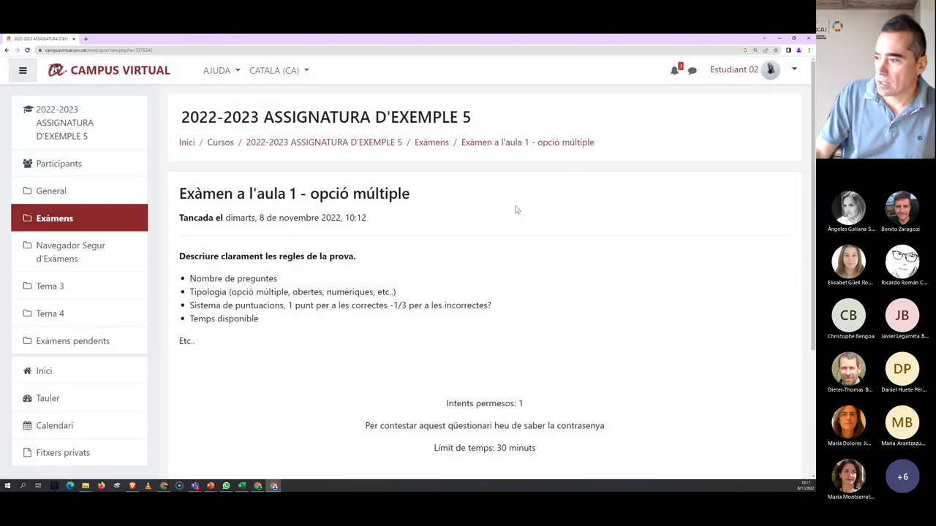
pyautogui.scroll(-2, 515, 210)
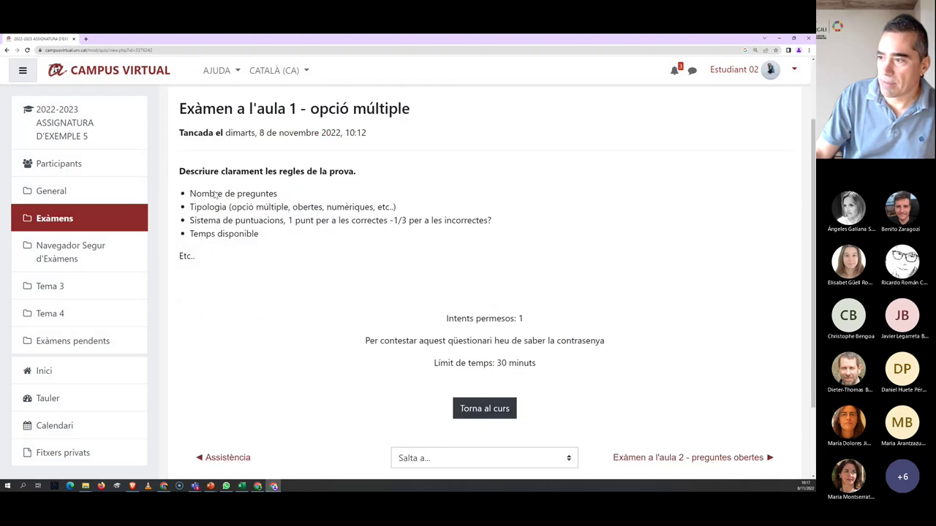
pyautogui.moveTo(179, 171); pyautogui.dragTo(370, 175)
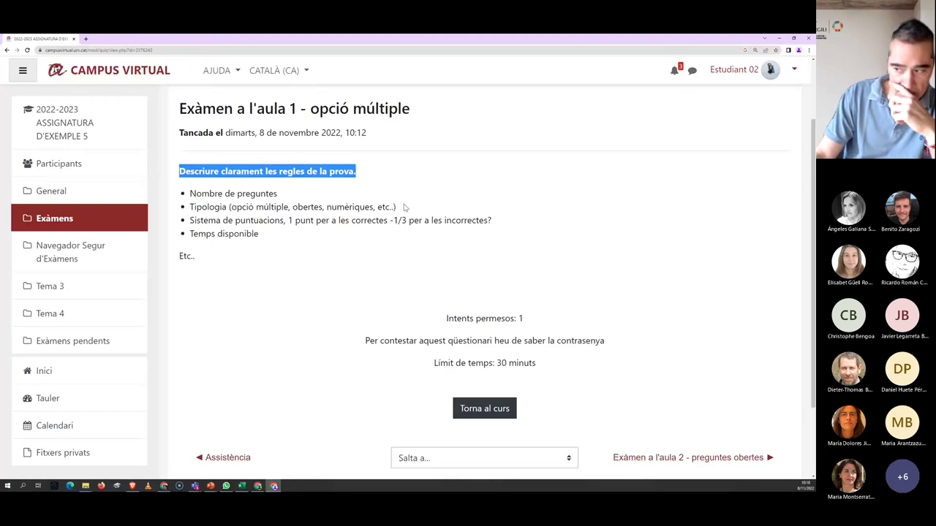
pyautogui.scroll(-1, 533, 295)
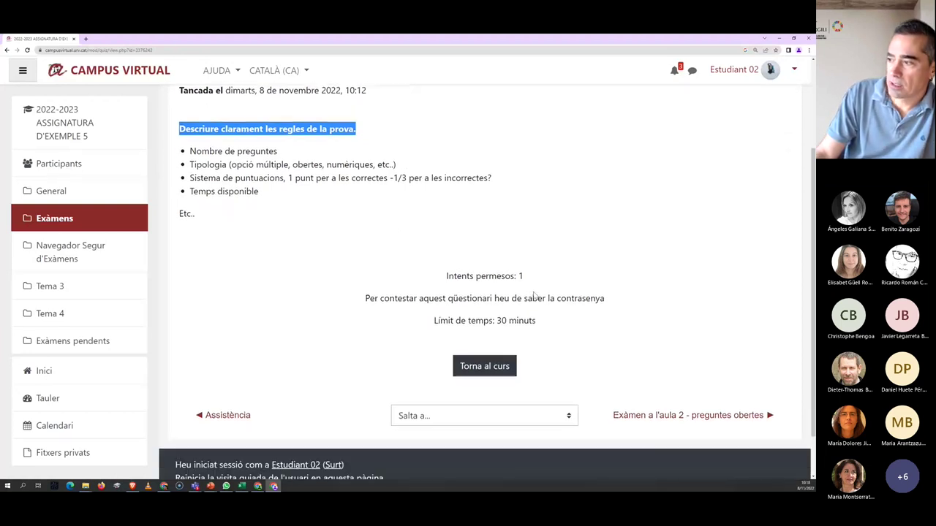
pyautogui.scroll(-1, 533, 294)
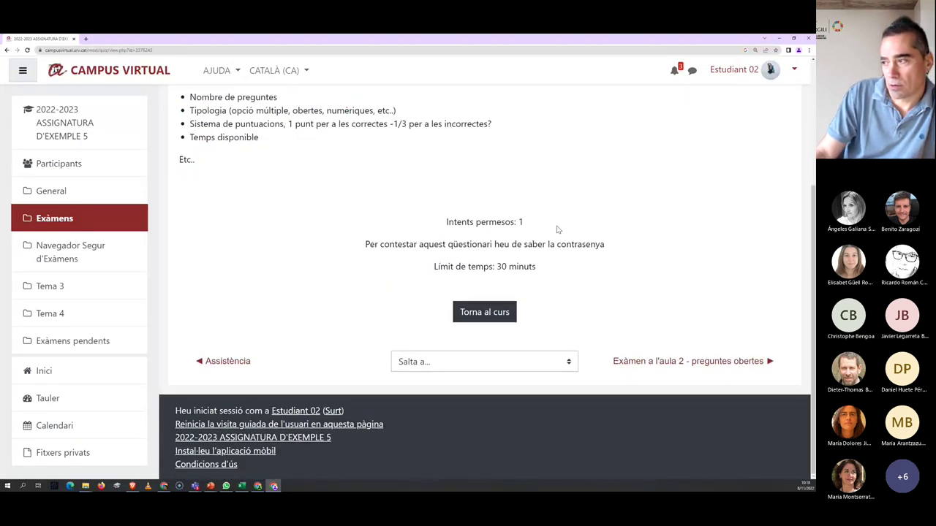
pyautogui.moveTo(532, 223)
pyautogui.mouseDown()
pyautogui.moveTo(448, 217)
pyautogui.moveTo(541, 207)
pyautogui.mouseUp()
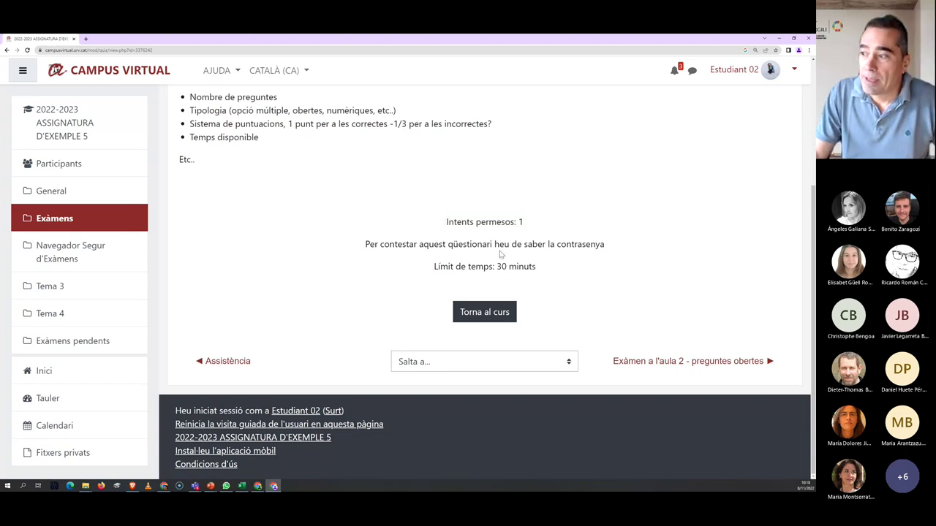
pyautogui.moveTo(366, 243); pyautogui.dragTo(611, 250)
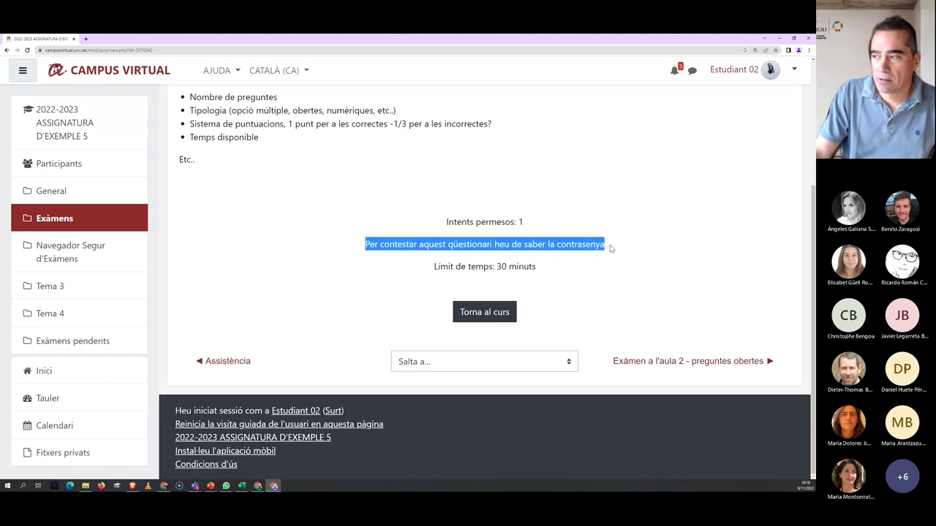
pyautogui.click(611, 249)
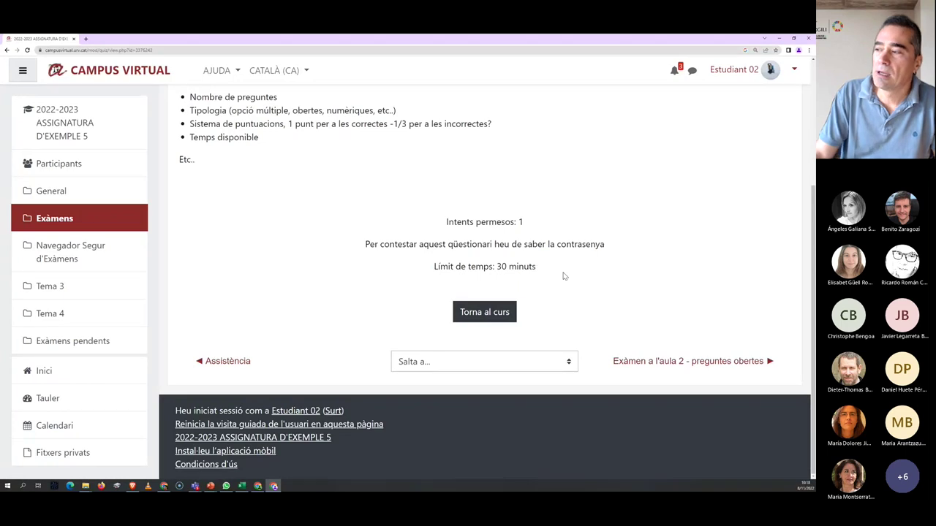
# Step: Scroll through the quiz rules, then switch to the teacher's Campus Virtual window
pyautogui.scroll(2, 622, 266)
pyautogui.scroll(-2, 622, 266)
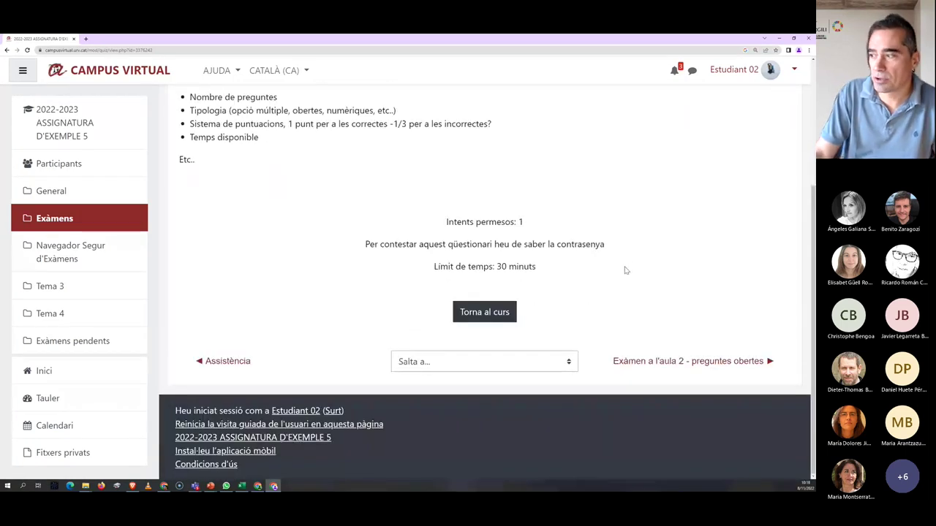
pyautogui.scroll(2, 625, 269)
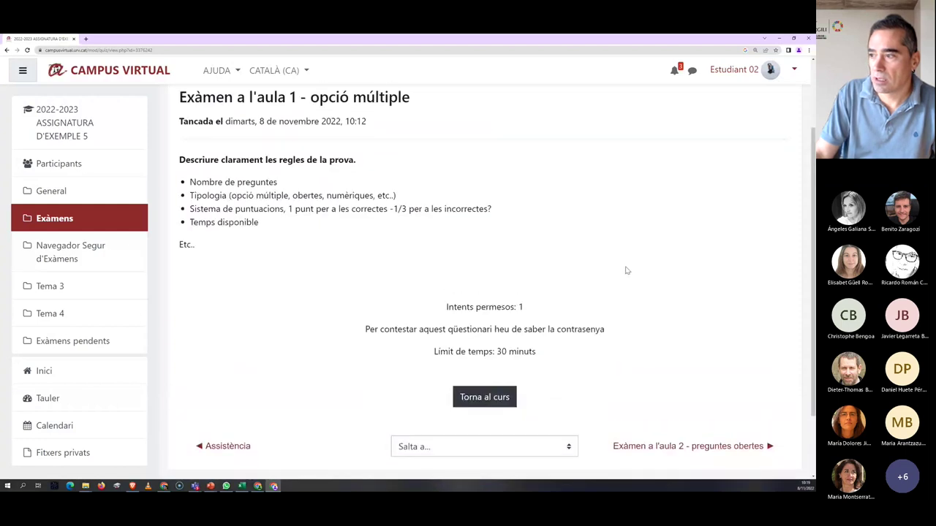
pyautogui.scroll(1, 625, 270)
pyautogui.scroll(1, 627, 270)
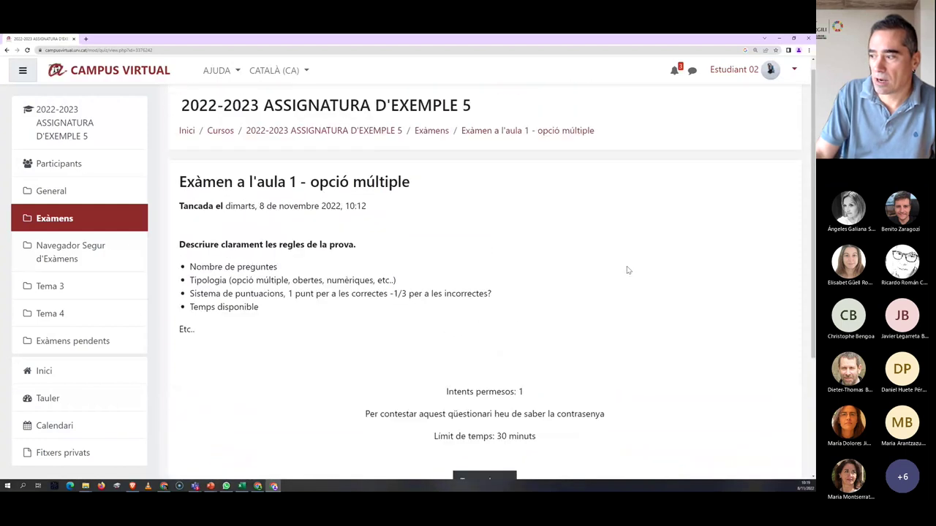
pyautogui.scroll(-1, 627, 269)
pyautogui.scroll(2, 629, 268)
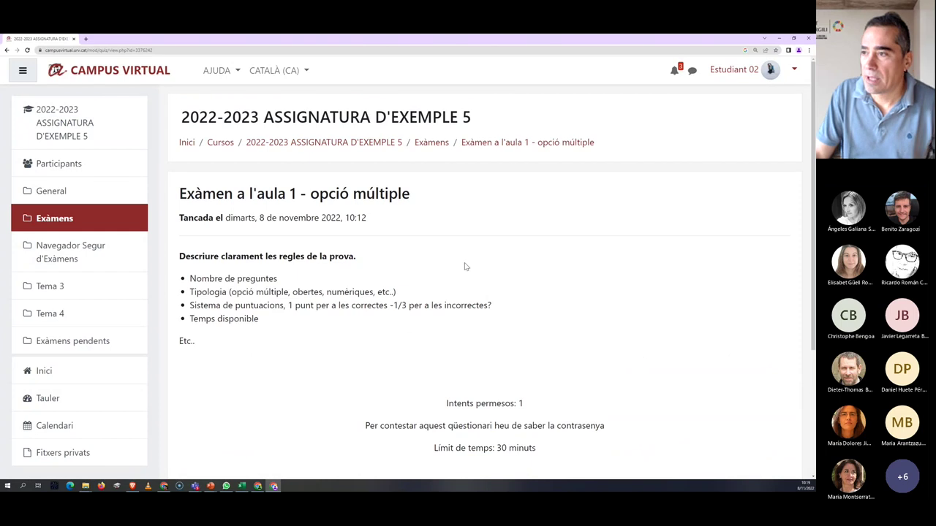
pyautogui.scroll(-3, 429, 226)
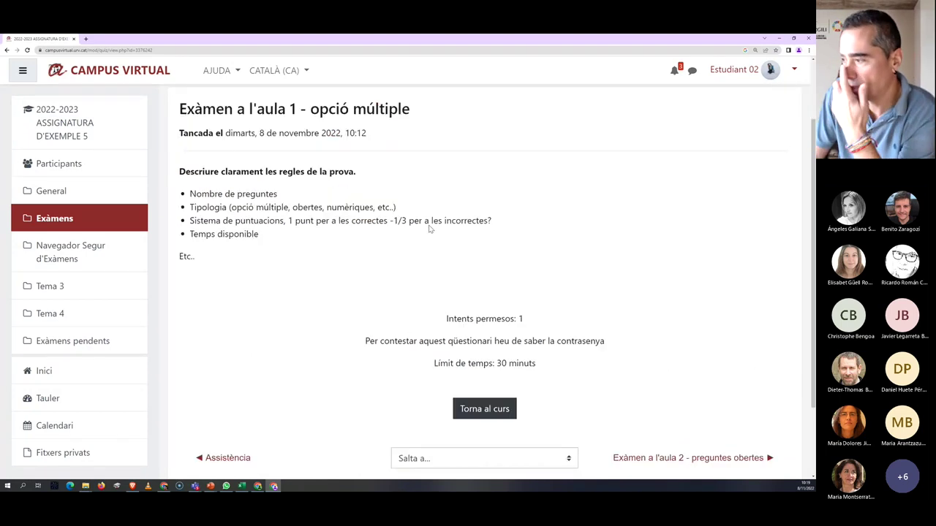
pyautogui.scroll(2, 429, 225)
pyautogui.scroll(-1, 429, 223)
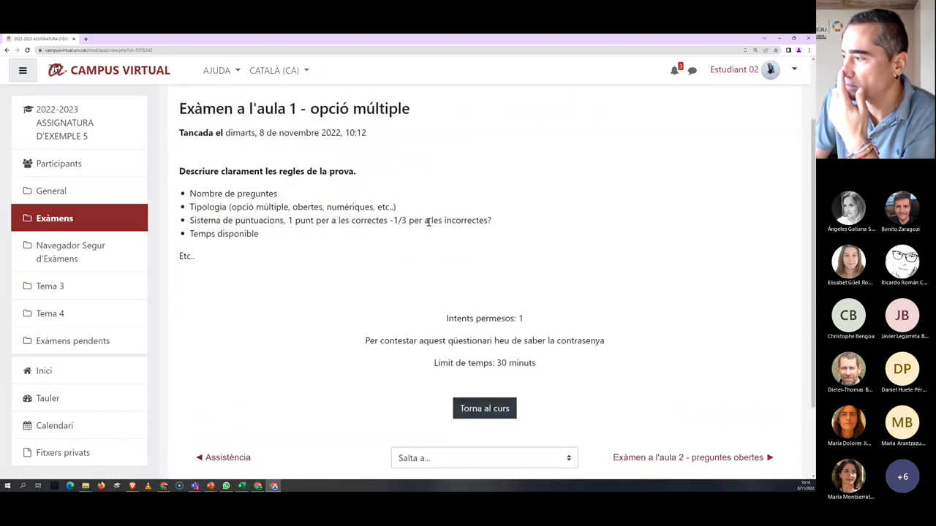
pyautogui.scroll(-2, 428, 221)
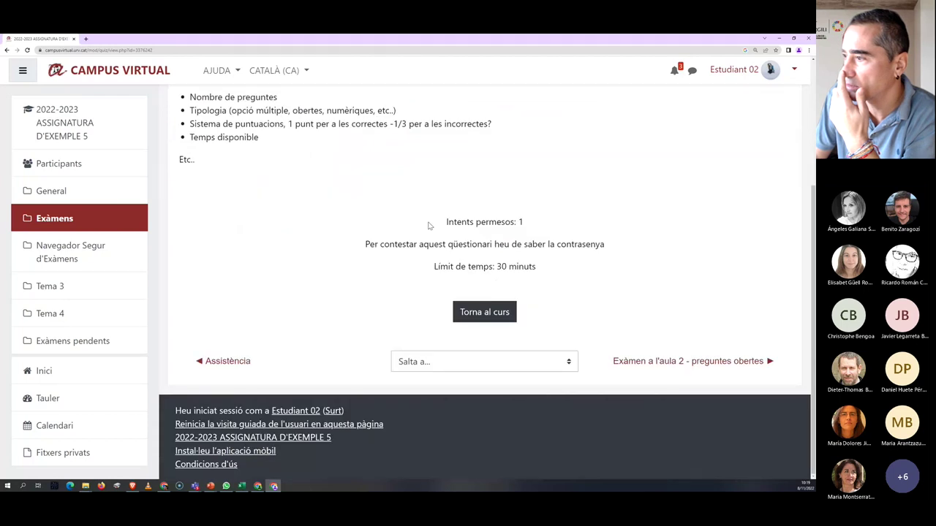
pyautogui.scroll(3, 429, 224)
pyautogui.scroll(1, 429, 226)
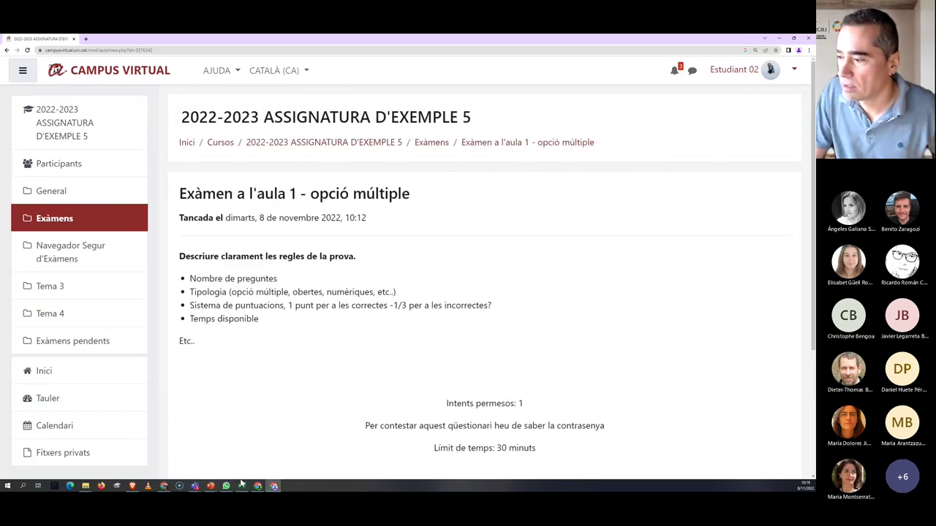
pyautogui.click(257, 486)
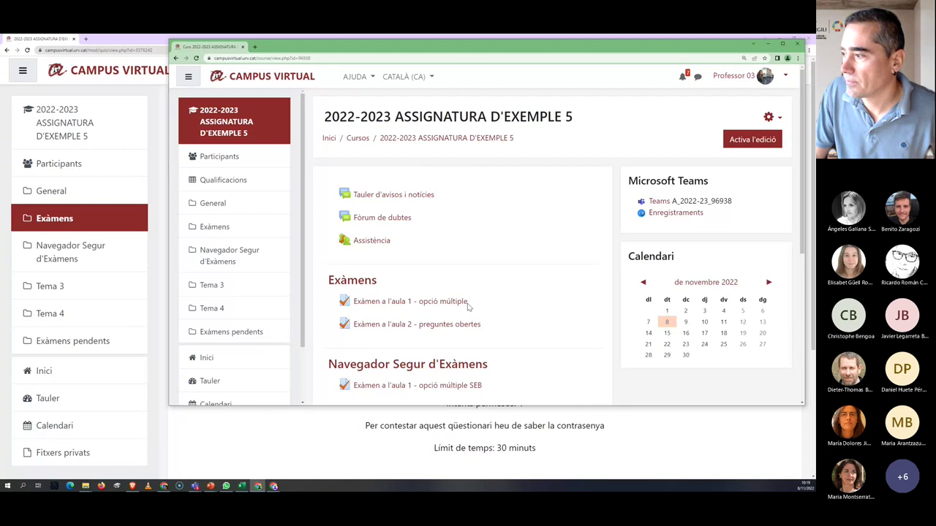
# Step: As teacher, untick Habilita for Tanca el qüestionari in the quiz timing settings and save
pyautogui.click(461, 302)
pyautogui.click(773, 177)
pyautogui.click(718, 199)
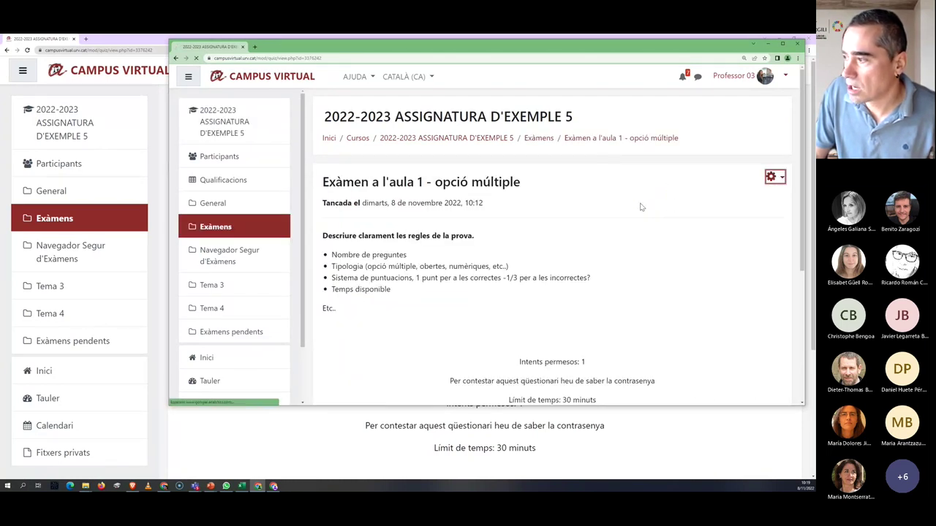
pyautogui.scroll(-3, 497, 202)
pyautogui.scroll(-1, 497, 202)
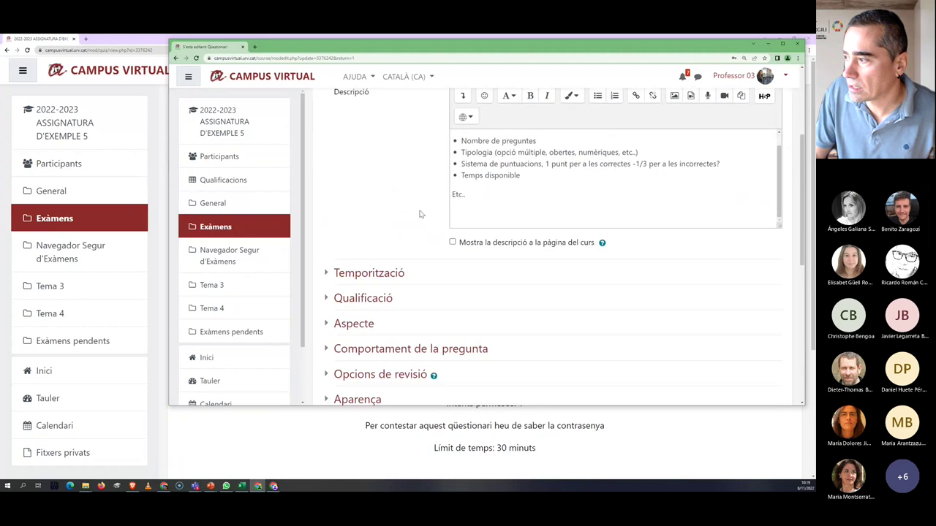
pyautogui.click(369, 273)
pyautogui.scroll(-1, 389, 242)
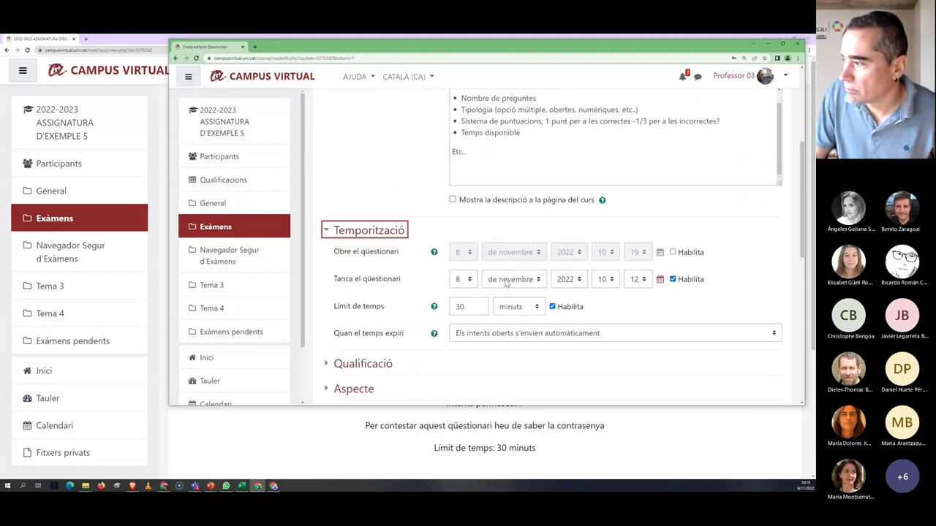
pyautogui.click(672, 279)
pyautogui.scroll(-8, 675, 295)
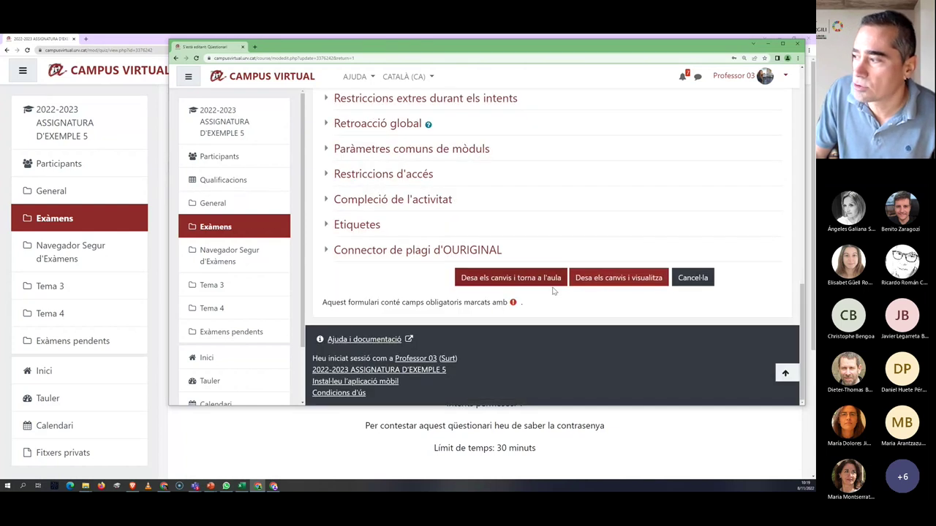
pyautogui.click(618, 278)
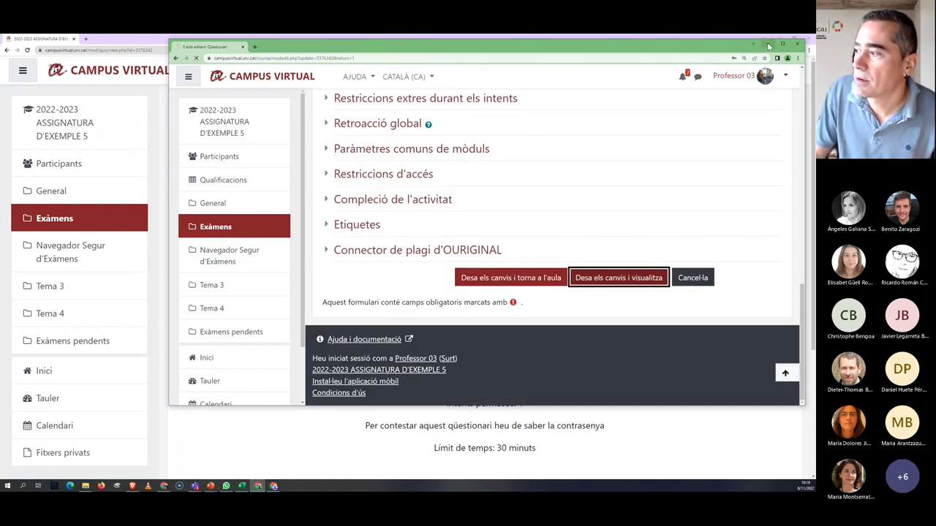
# Step: Return to the student's view of the quiz and choose Contesta el qüestionari ara
pyautogui.click(768, 46)
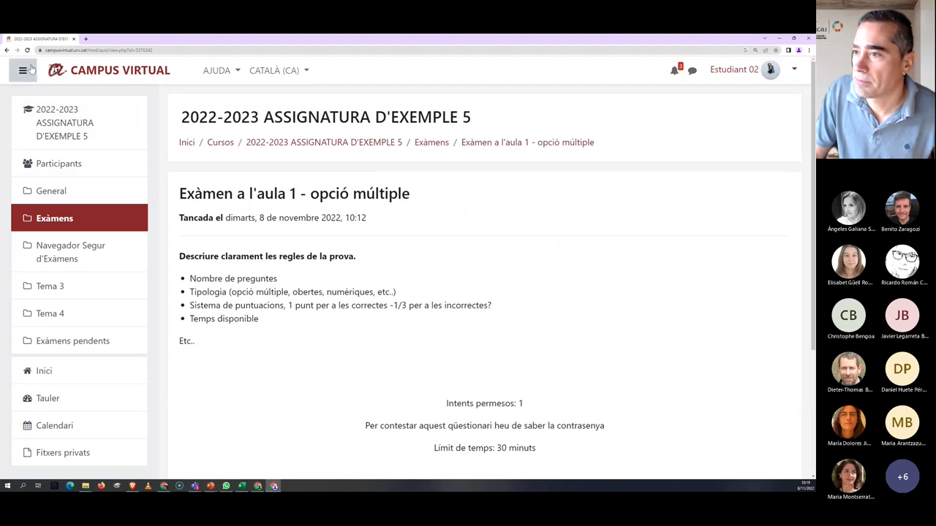
pyautogui.scroll(-2, 581, 230)
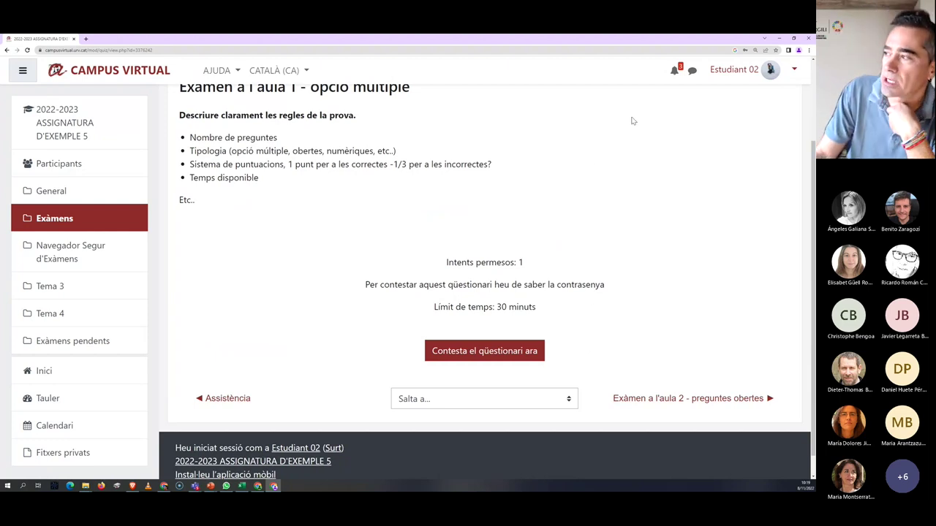
pyautogui.scroll(2, 502, 203)
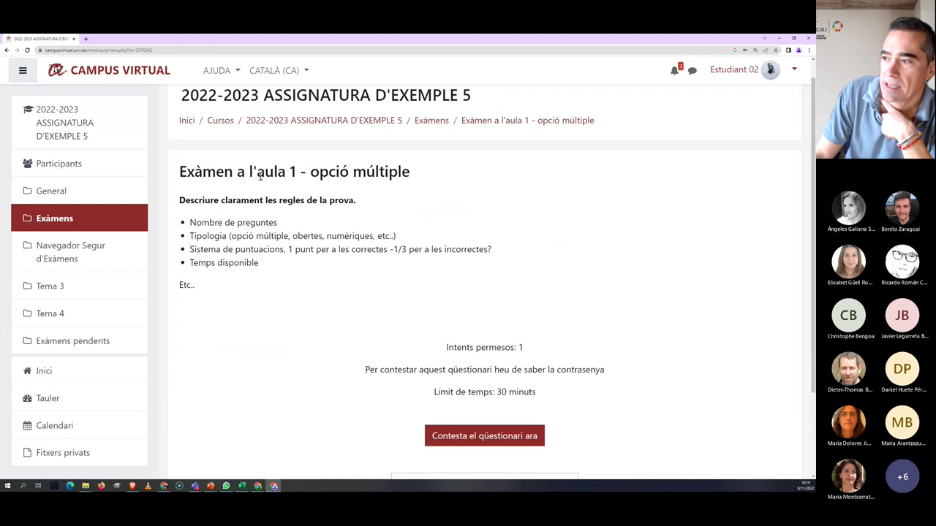
pyautogui.scroll(-3, 376, 184)
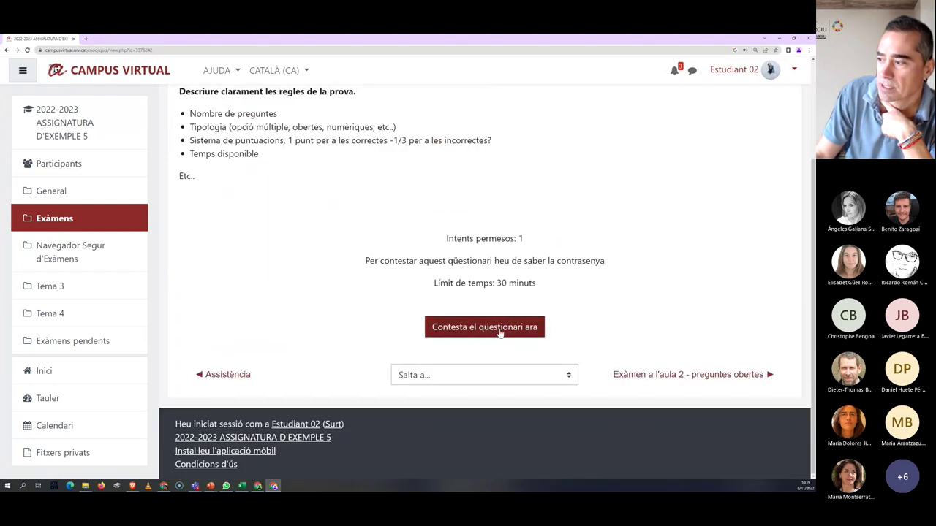
pyautogui.click(503, 327)
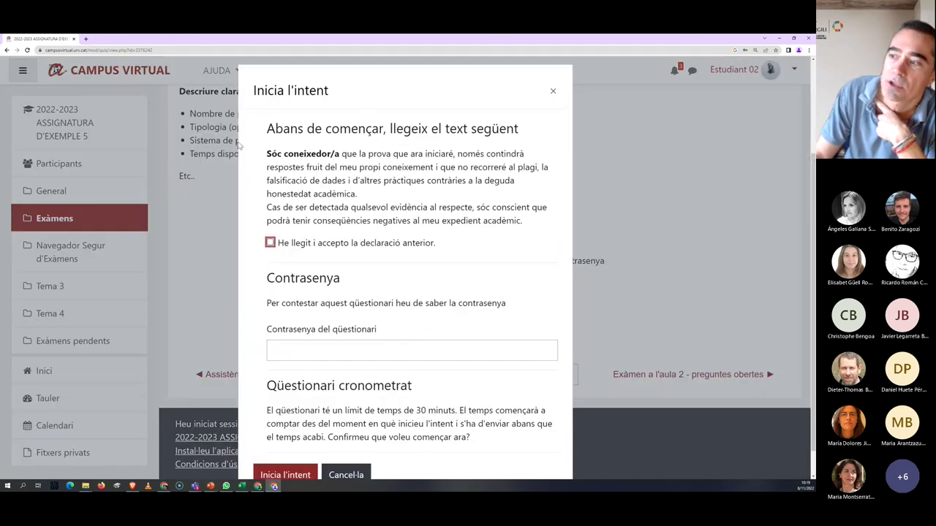
# Step: Accept 'He llegit i accepto la declaració anterior', enter the quiz password and launch the timed attempt
pyautogui.click(271, 243)
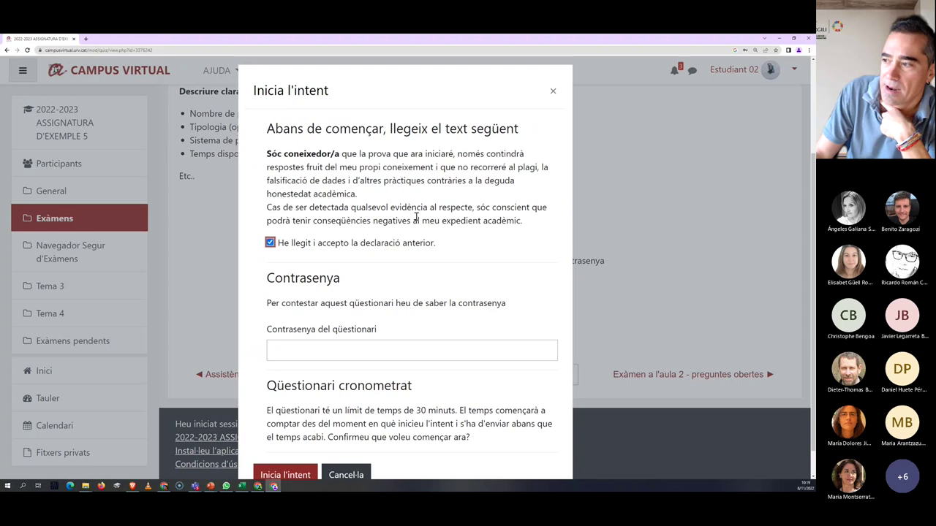
pyautogui.scroll(-1, 434, 312)
pyautogui.click(398, 320)
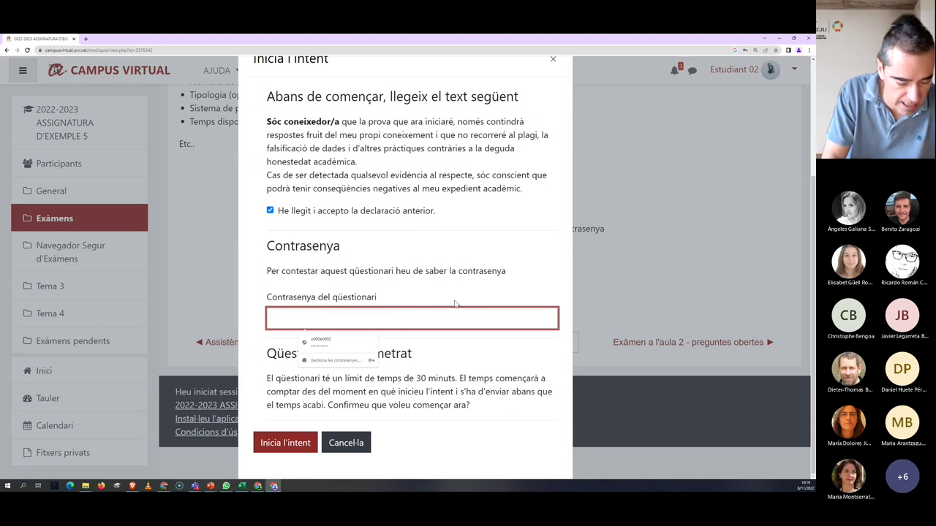
pyautogui.write('****')
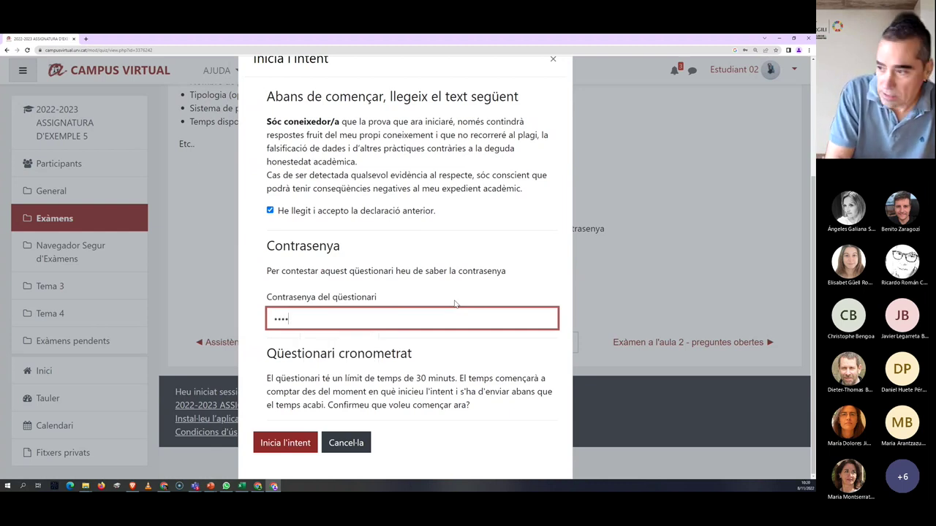
pyautogui.press('BackSpace')
pyautogui.press('BackSpace')
pyautogui.press('BackSpace')
pyautogui.press('BackSpace')
pyautogui.write('*****')
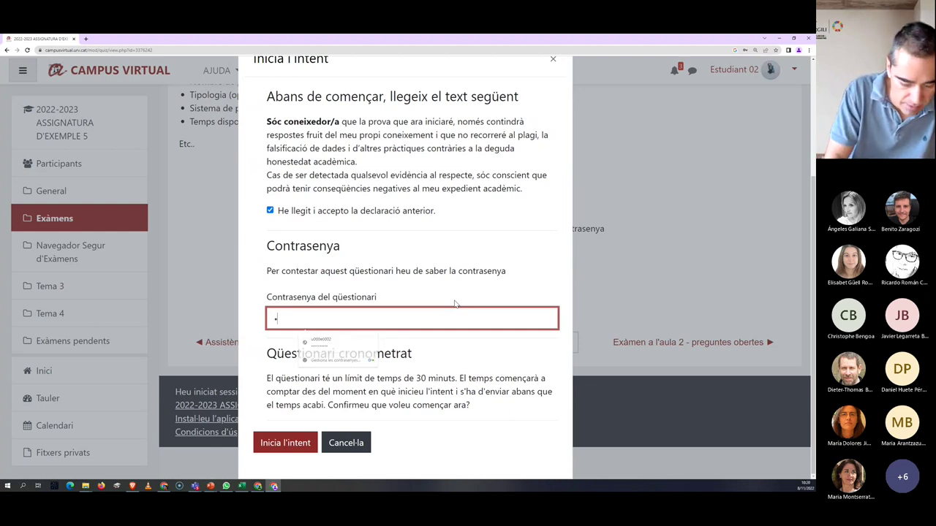
pyautogui.write('*****')
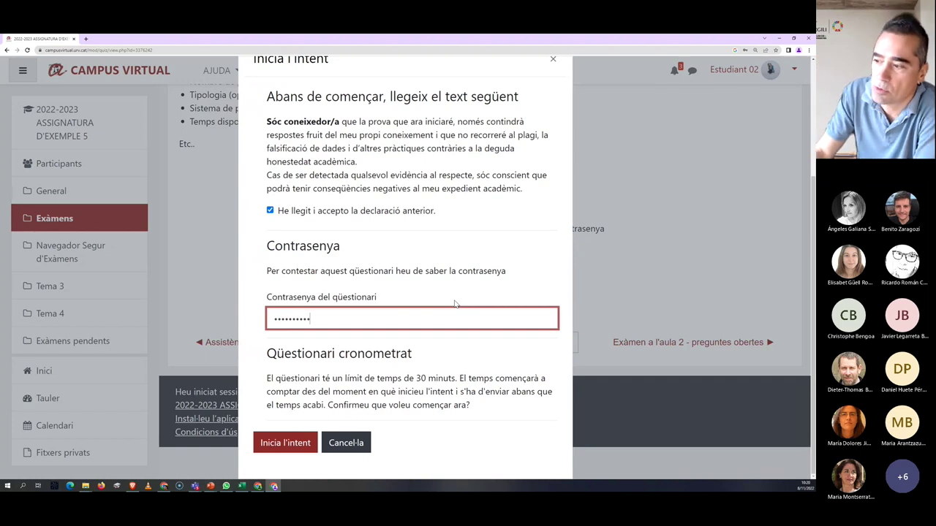
pyautogui.moveTo(269, 353); pyautogui.dragTo(420, 356)
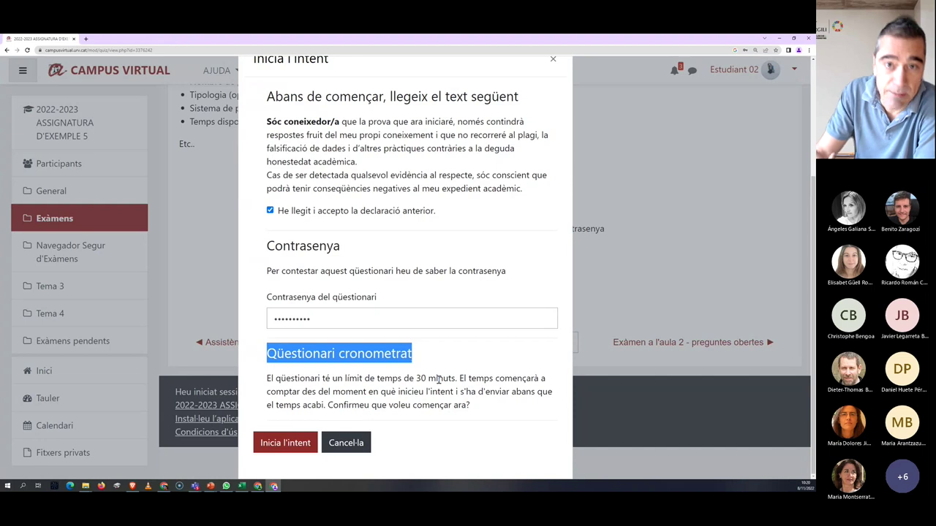
pyautogui.click(338, 327)
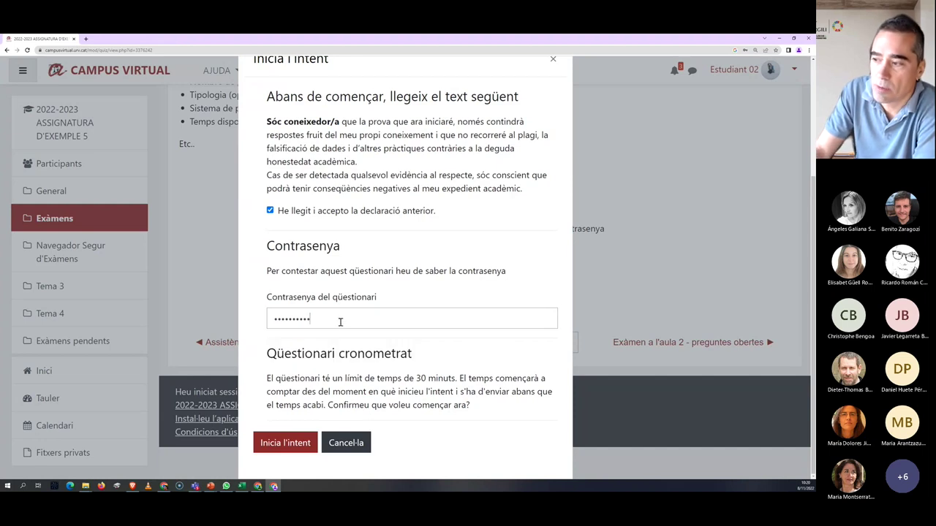
pyautogui.click(289, 446)
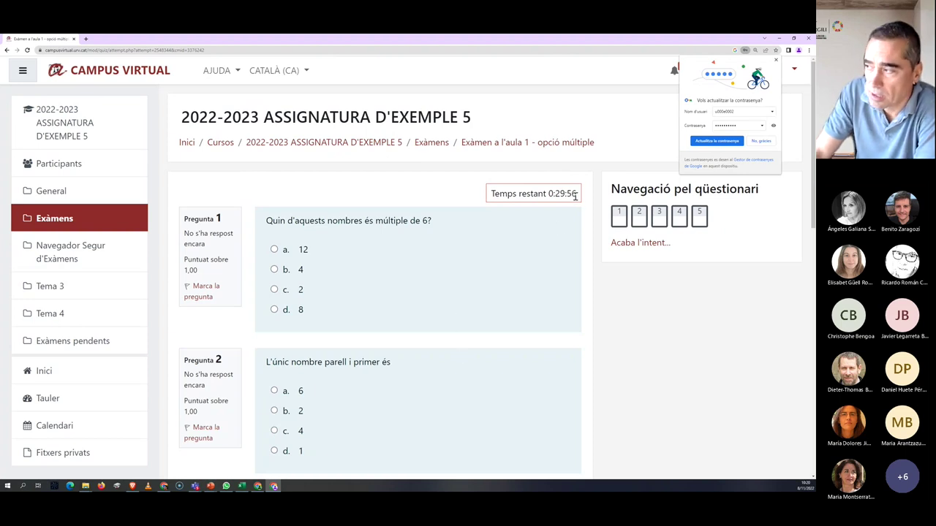
# Step: Dismiss Chrome's password-update prompt over the quiz
pyautogui.scroll(-3, 576, 196)
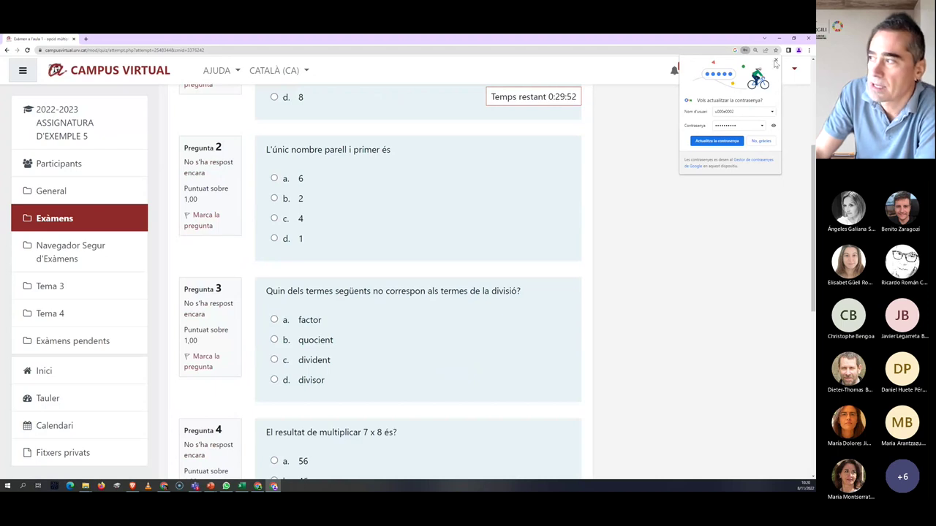
pyautogui.click(776, 62)
pyautogui.scroll(3, 553, 238)
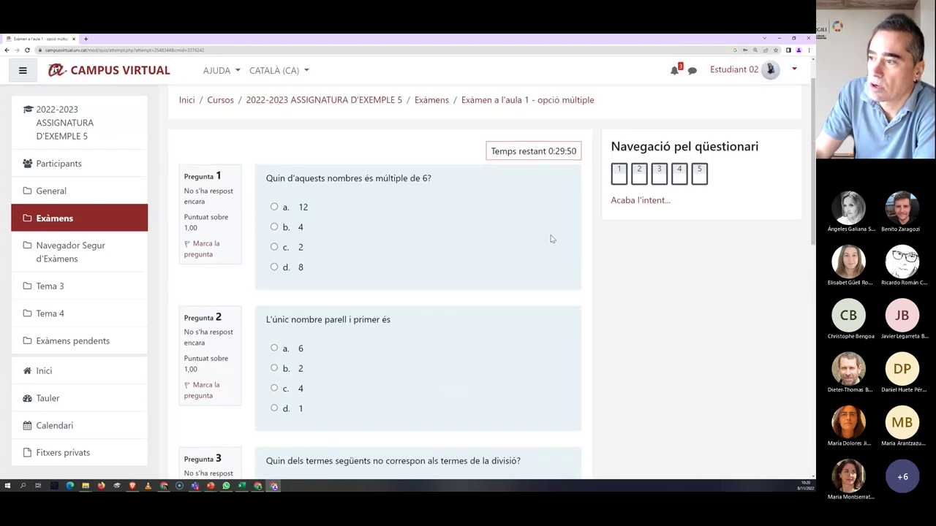
# Step: Answer questions 1–5 with 2, 6, divident, 56 and 300
pyautogui.click(274, 247)
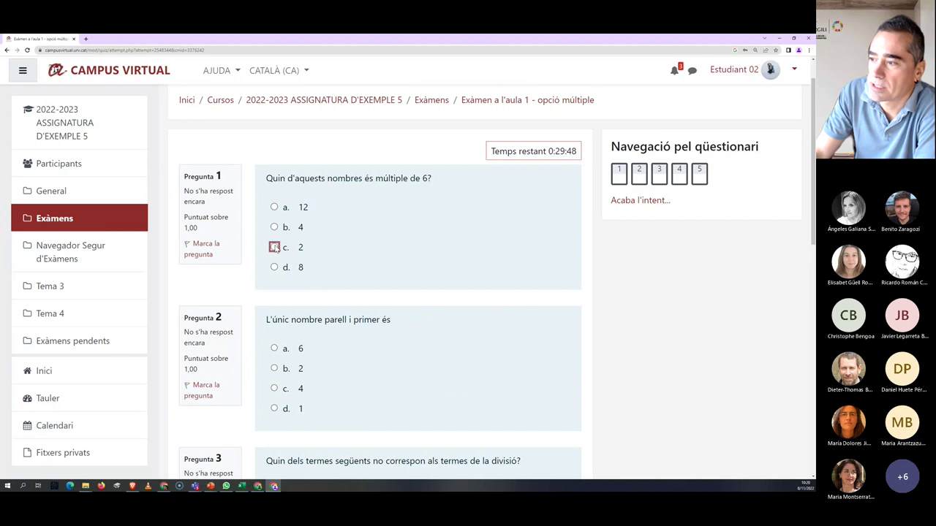
pyautogui.click(274, 365)
pyautogui.scroll(-2, 431, 314)
pyautogui.scroll(-5, 468, 292)
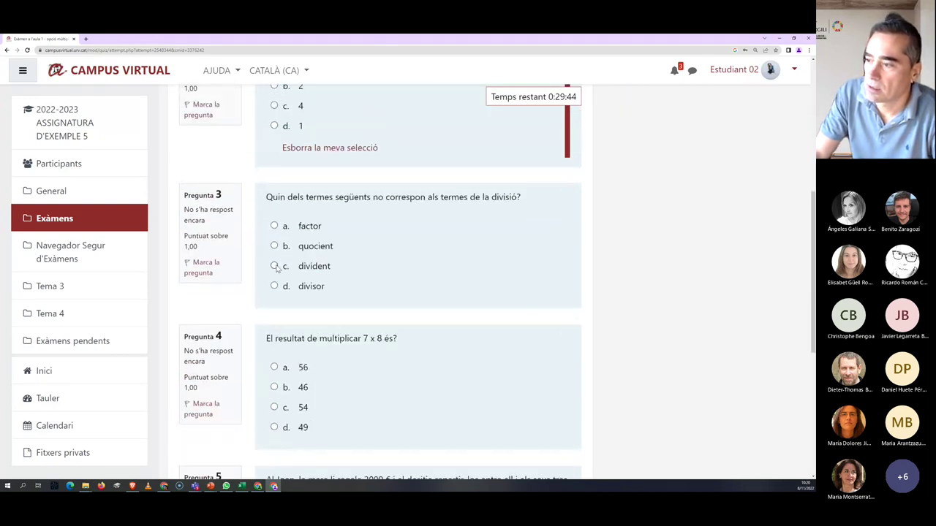
pyautogui.click(274, 266)
pyautogui.scroll(-3, 275, 267)
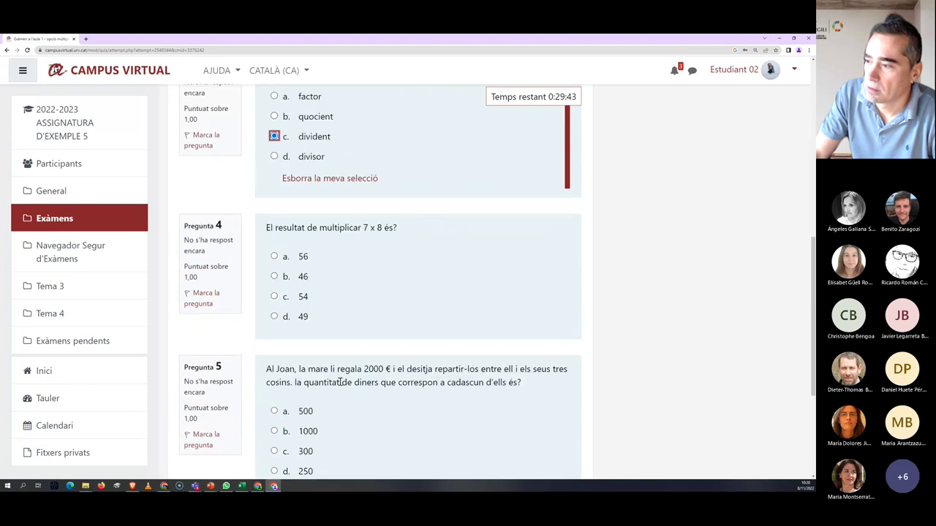
pyautogui.click(274, 256)
pyautogui.scroll(-4, 380, 314)
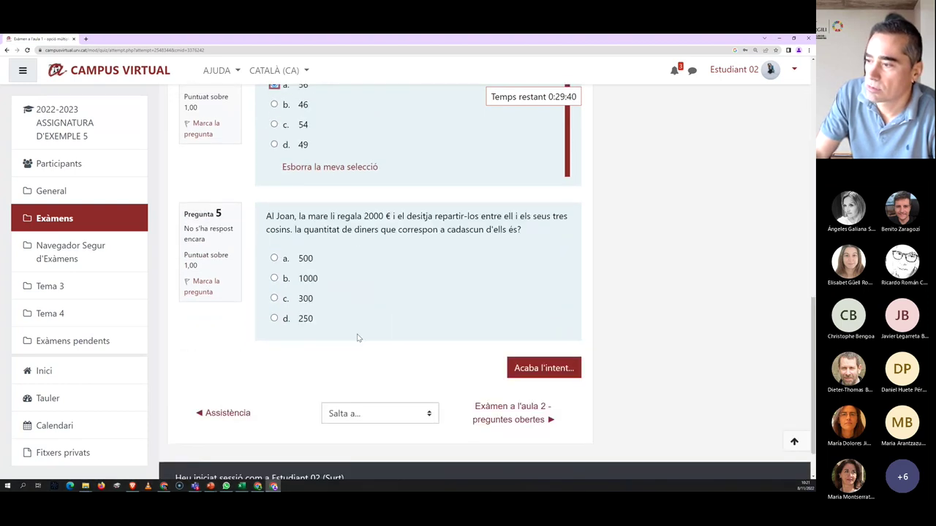
pyautogui.click(274, 299)
pyautogui.scroll(4, 431, 292)
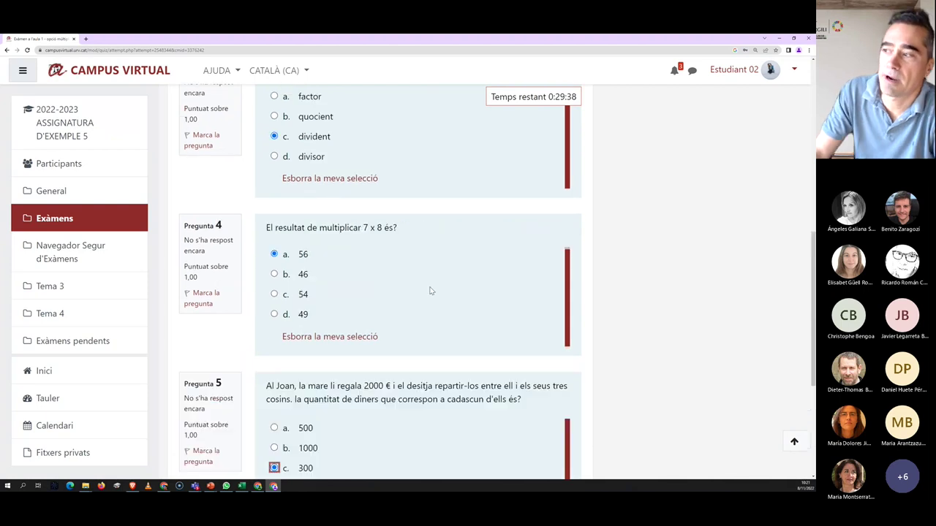
pyautogui.scroll(7, 430, 288)
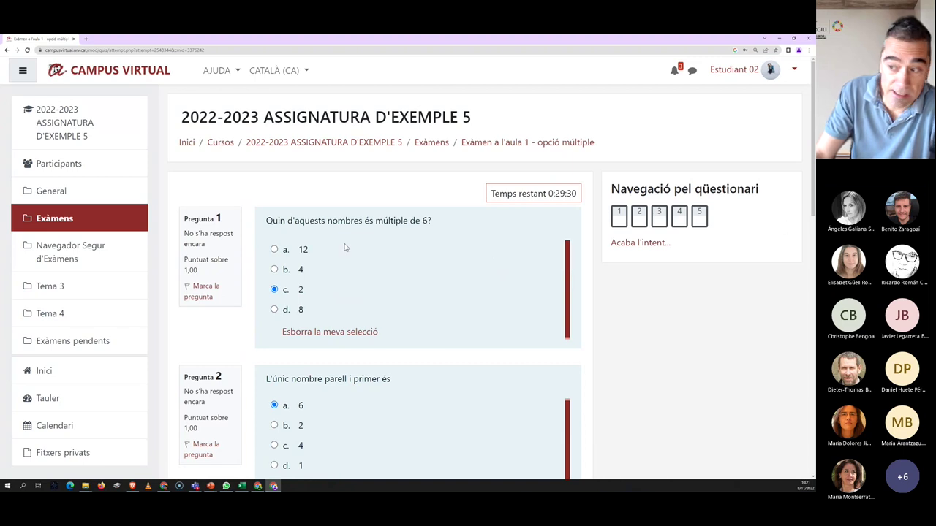
pyautogui.click(620, 213)
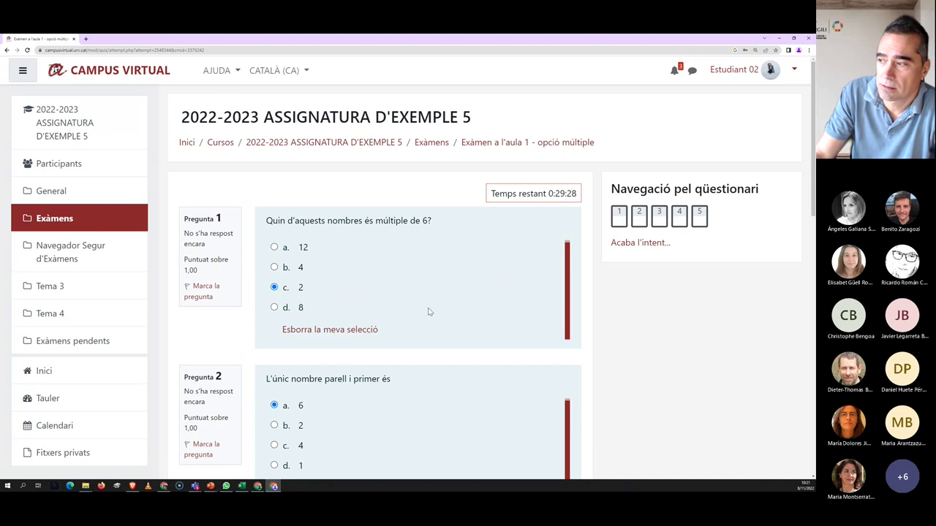
pyautogui.scroll(-10, 451, 246)
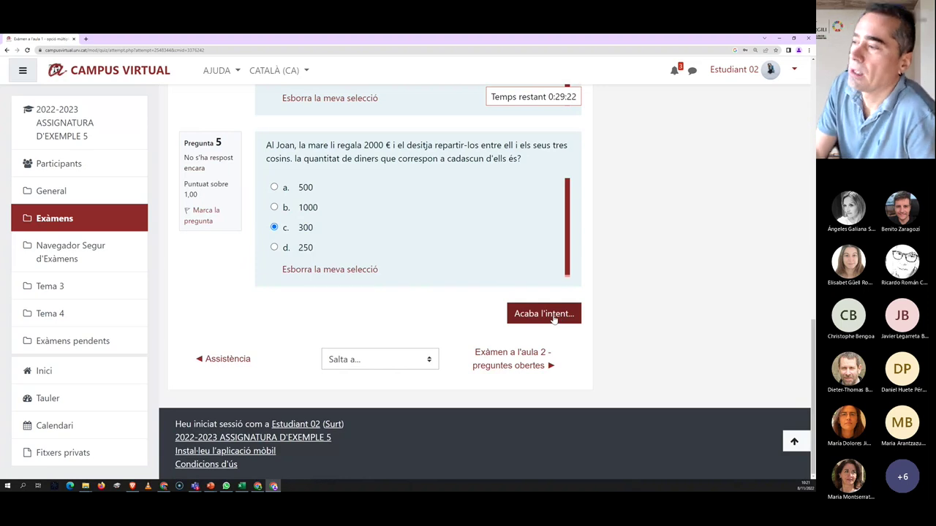
pyautogui.scroll(10, 612, 340)
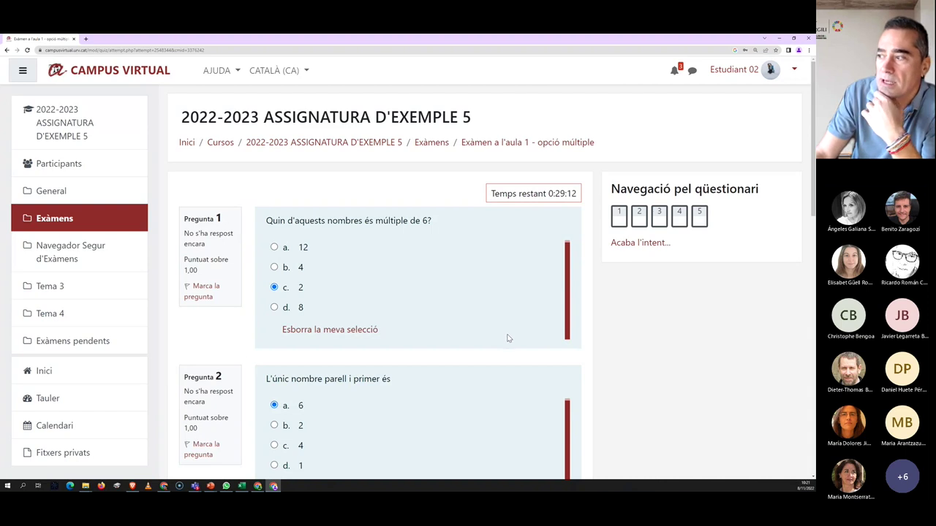
pyautogui.scroll(-10, 508, 338)
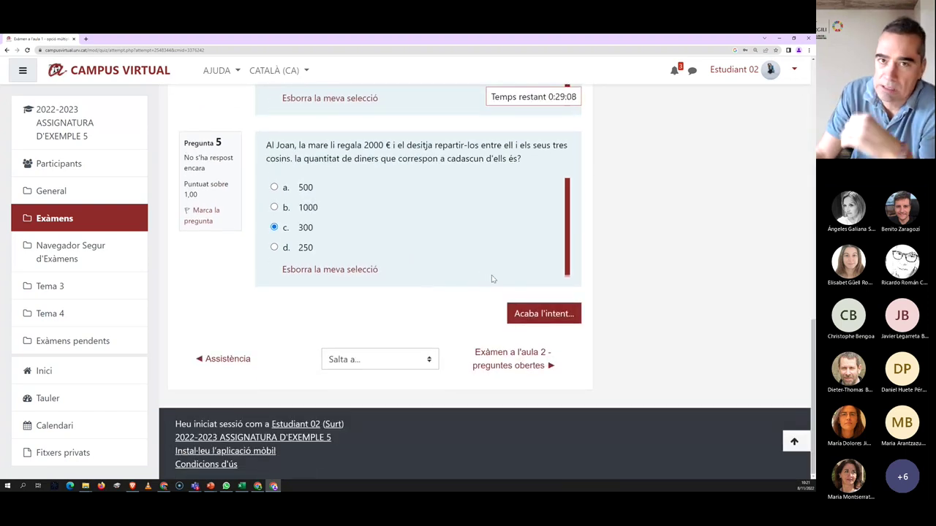
# Step: Open the attempt summary, then go back and review the answered questions
pyautogui.click(547, 319)
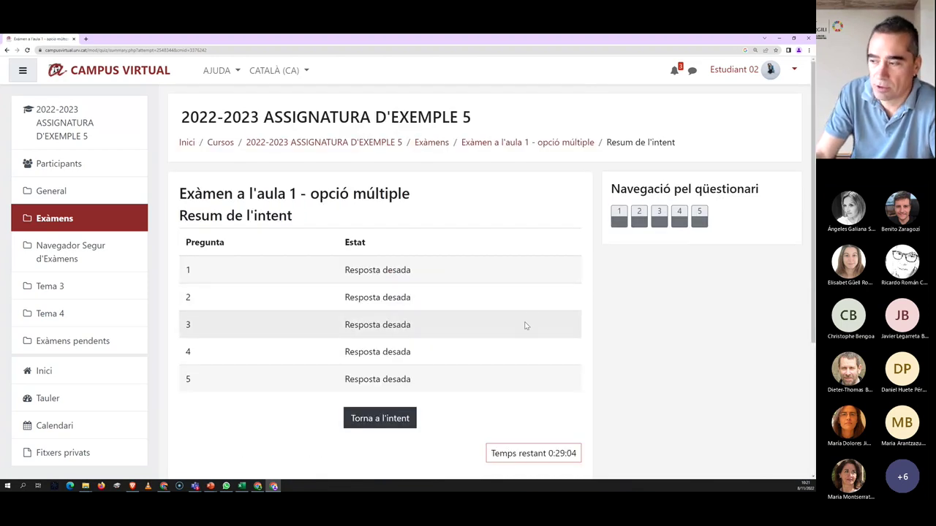
pyautogui.click(391, 415)
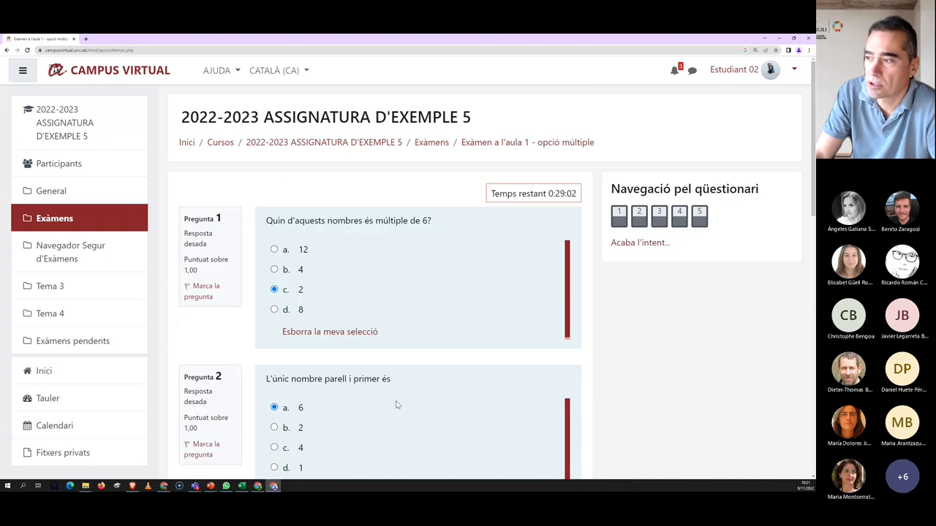
pyautogui.scroll(-3, 421, 389)
pyautogui.scroll(-5, 504, 368)
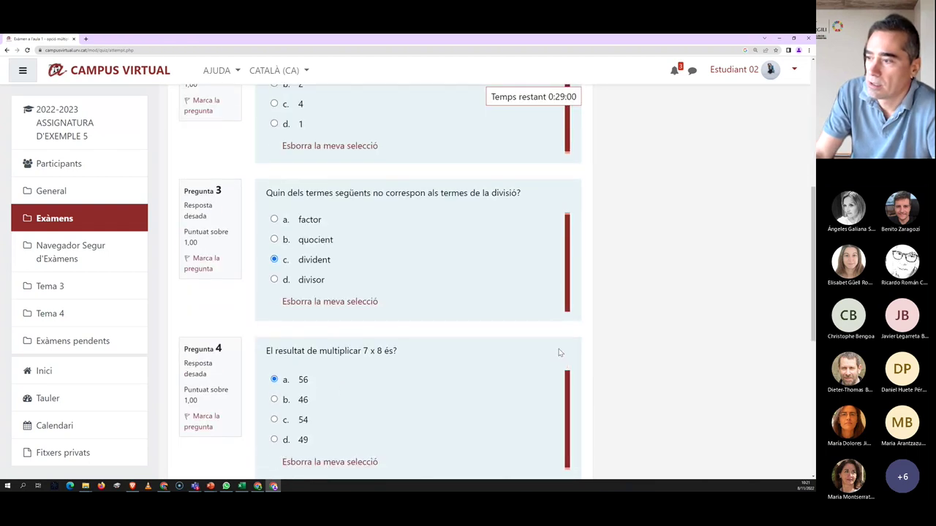
pyautogui.scroll(-3, 558, 352)
# Step: Return to the attempt summary, point out the remaining time, and choose 'Envia-ho tot i acaba'
pyautogui.click(545, 313)
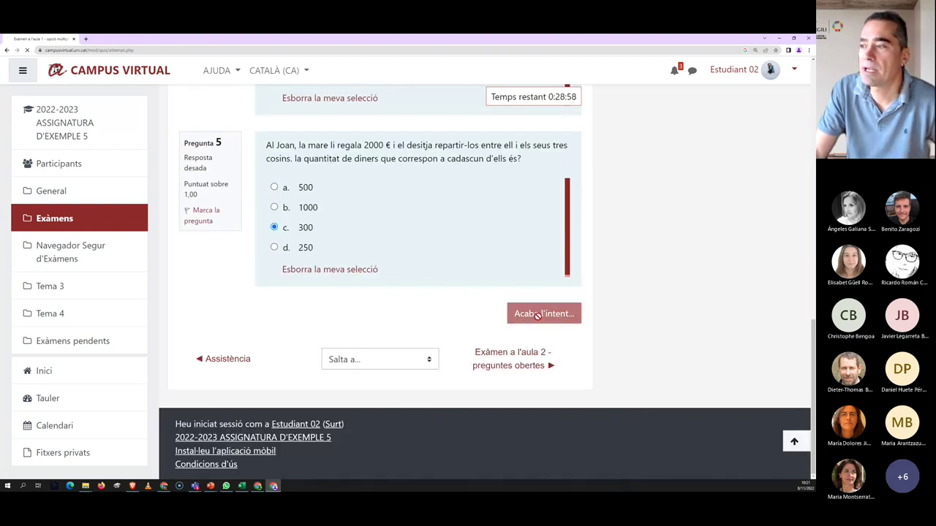
pyautogui.scroll(-2, 516, 314)
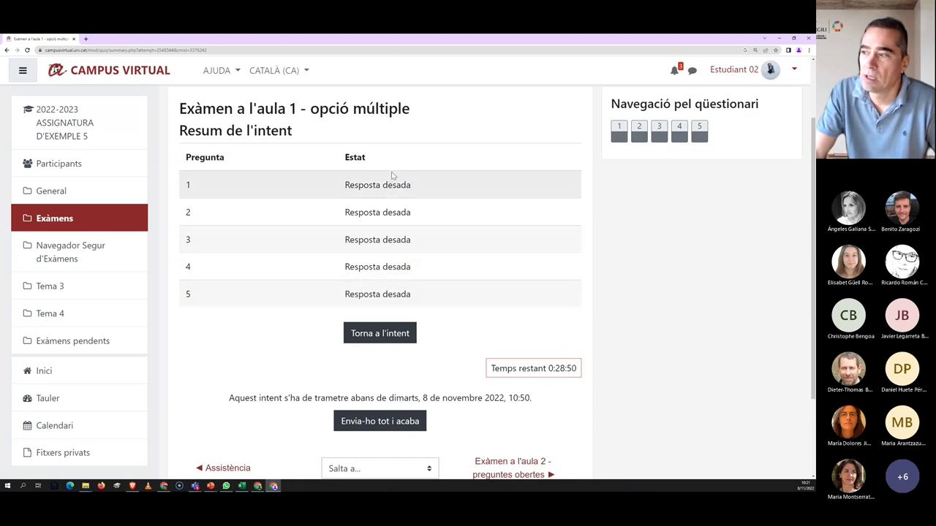
pyautogui.moveTo(547, 367); pyautogui.dragTo(578, 368)
pyautogui.scroll(-2, 567, 363)
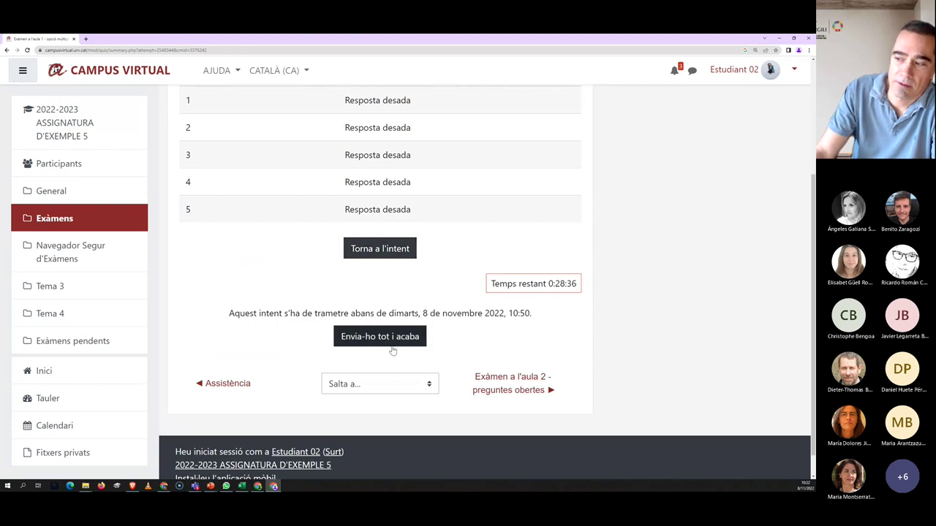
pyautogui.moveTo(549, 285)
pyautogui.mouseDown()
pyautogui.moveTo(575, 283)
pyautogui.moveTo(560, 286)
pyautogui.mouseUp()
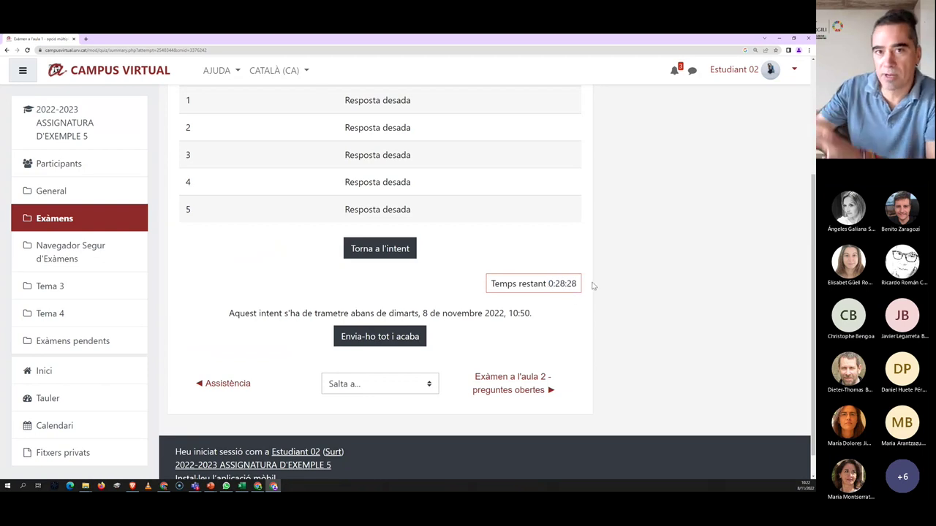
pyautogui.click(404, 337)
# Step: Confirm 'Envia-ho tot i acaba', review the finished attempt, and return to the course page
pyautogui.click(404, 337)
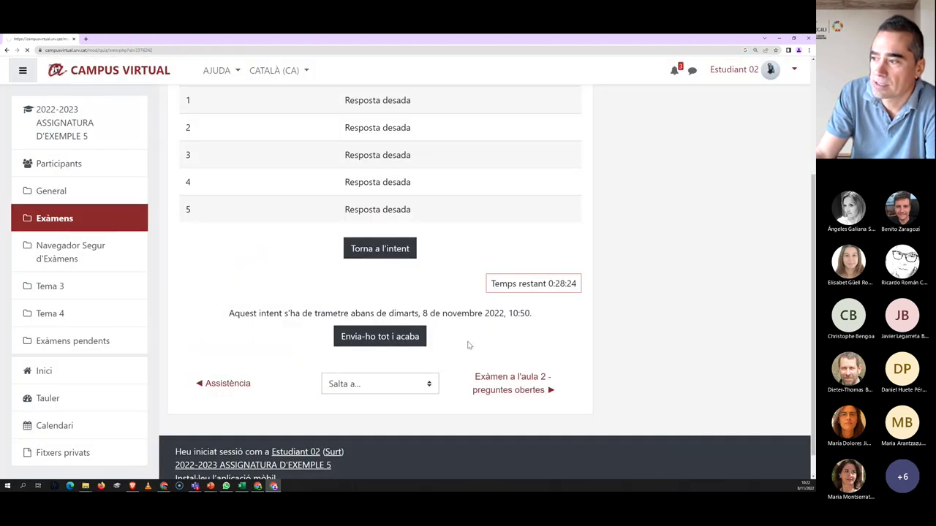
pyautogui.scroll(-4, 560, 346)
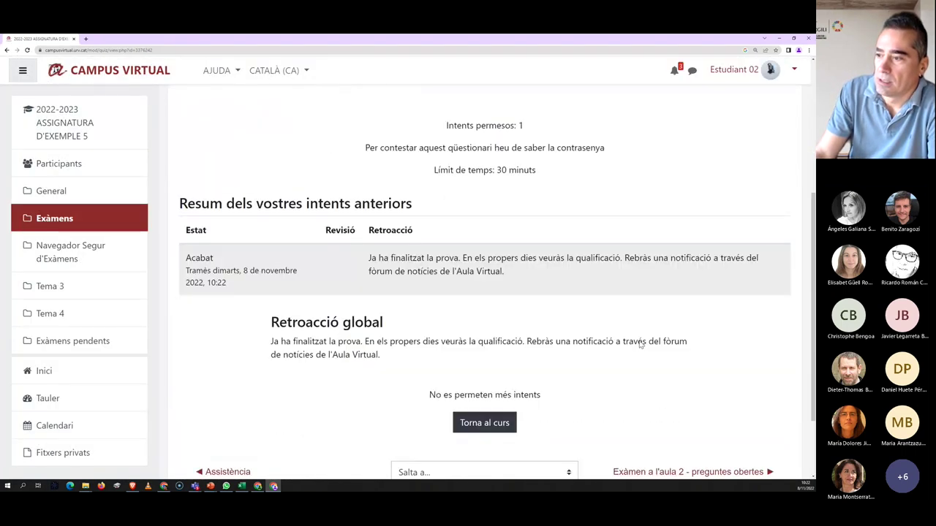
pyautogui.scroll(-1, 641, 344)
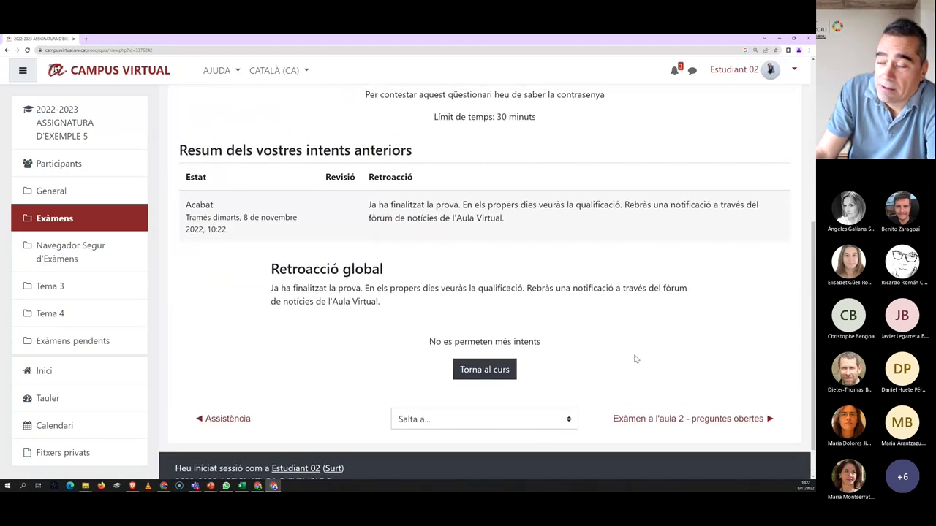
pyautogui.scroll(2, 527, 365)
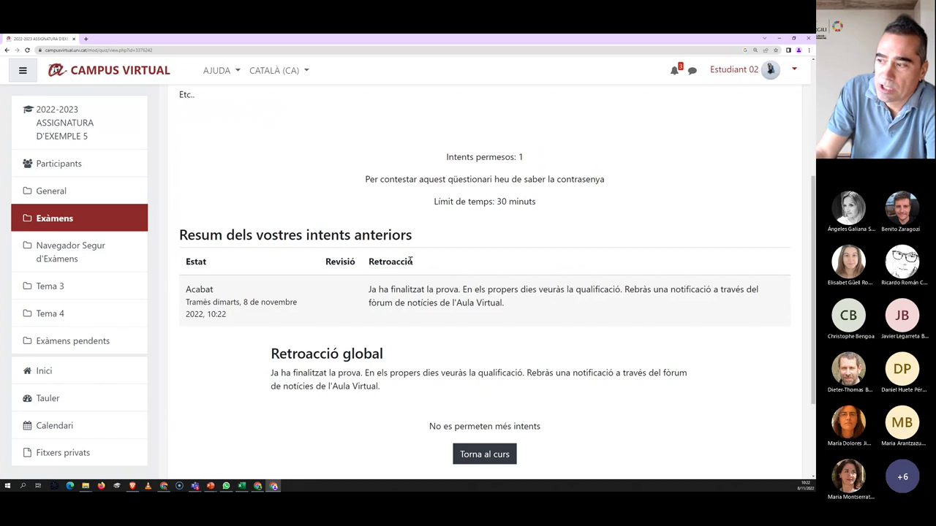
pyautogui.scroll(-2, 413, 261)
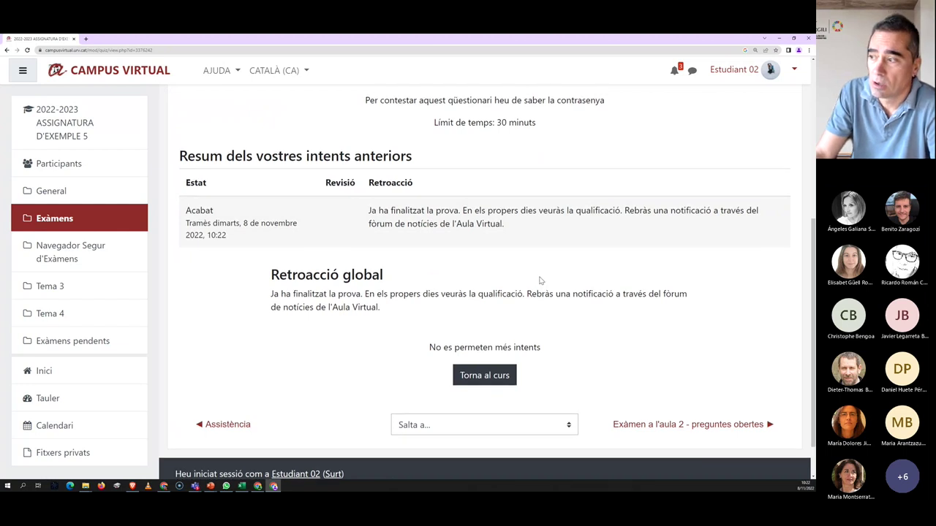
pyautogui.scroll(2, 540, 279)
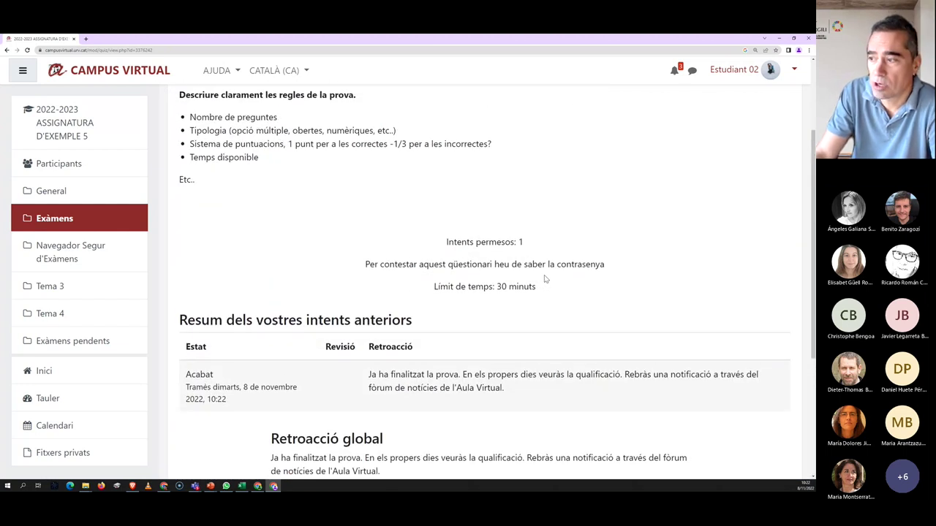
pyautogui.scroll(-2, 544, 278)
pyautogui.scroll(3, 543, 278)
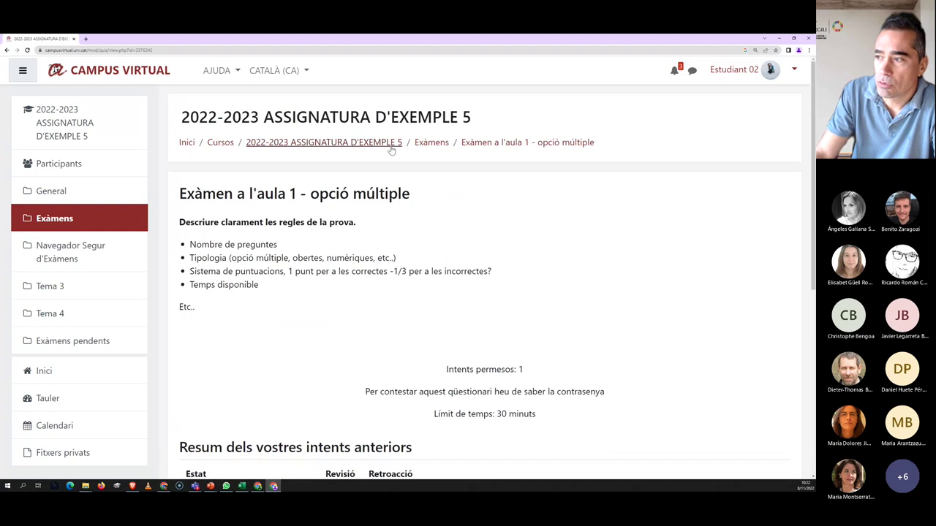
pyautogui.click(390, 147)
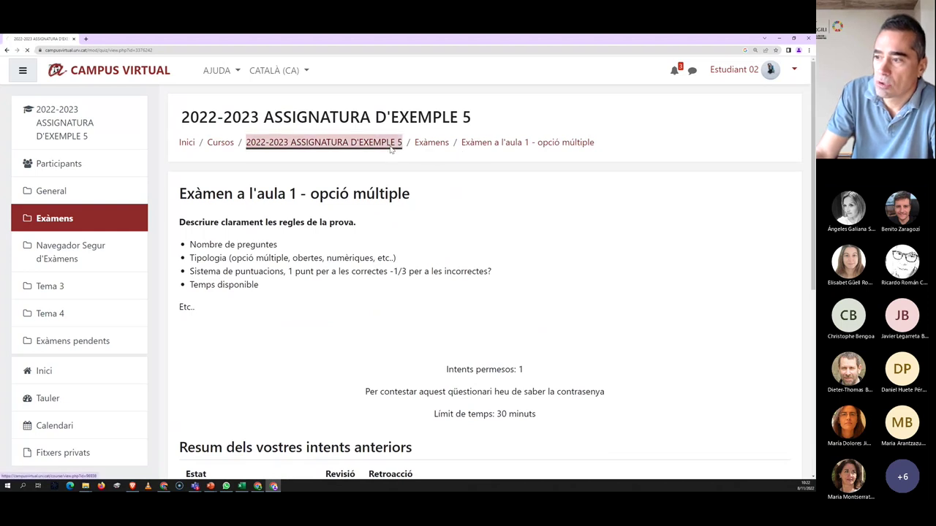
pyautogui.scroll(-2, 439, 186)
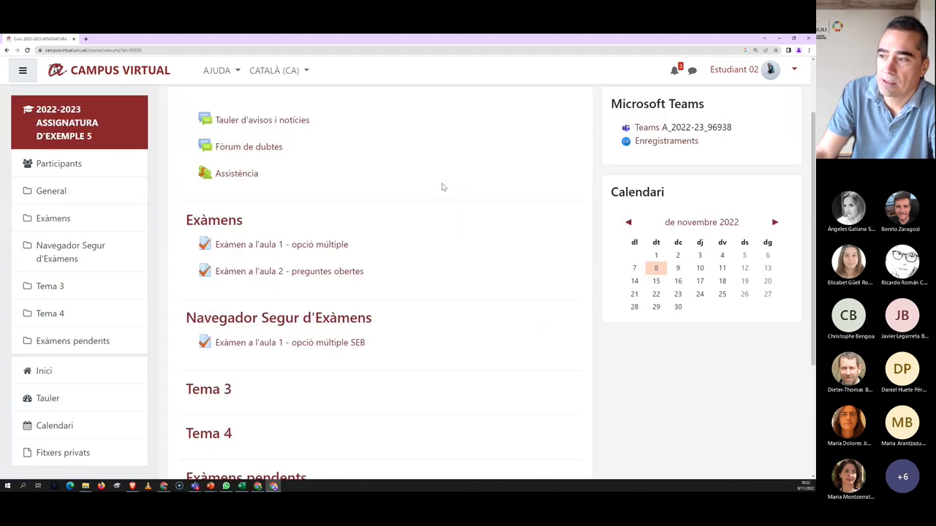
# Step: Open 'Exàmen a l'aula 2 - preguntes obertes', point out its four rules, and start an attempt
pyautogui.click(344, 272)
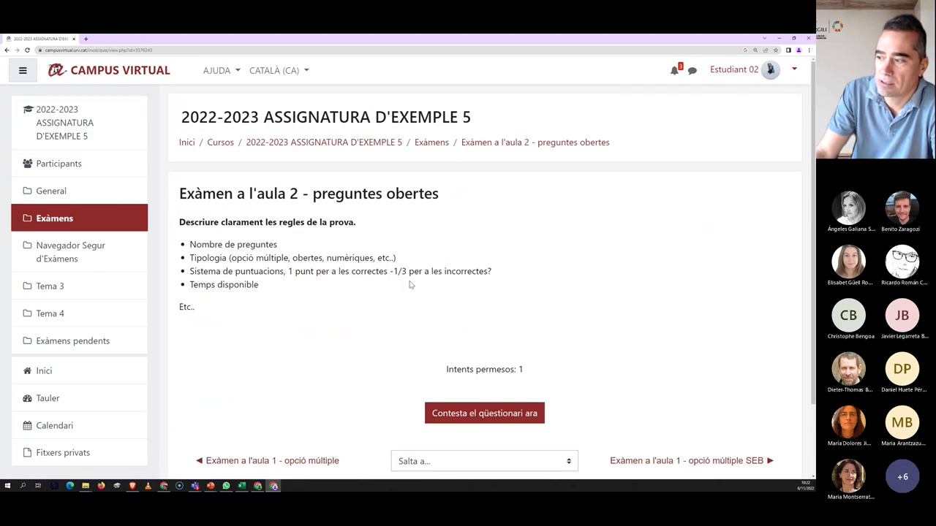
pyautogui.scroll(-2, 410, 285)
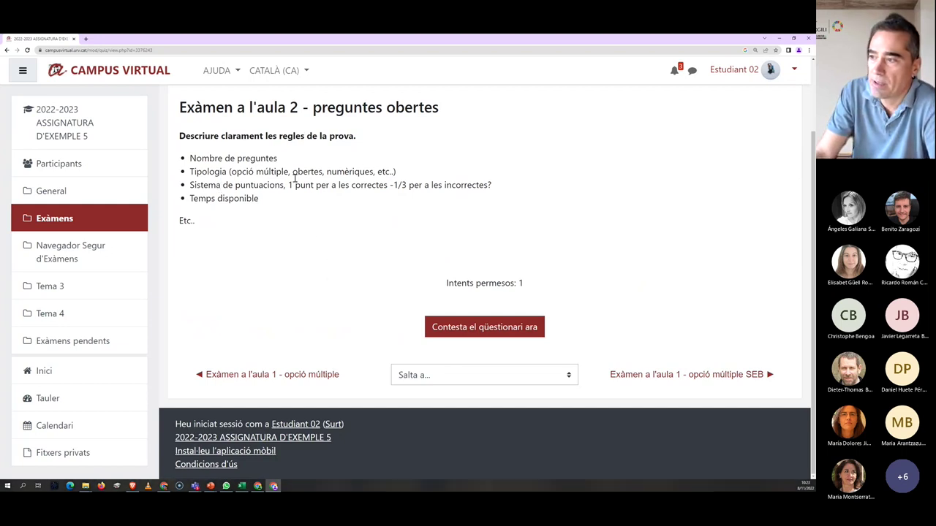
pyautogui.moveTo(275, 204); pyautogui.dragTo(190, 158)
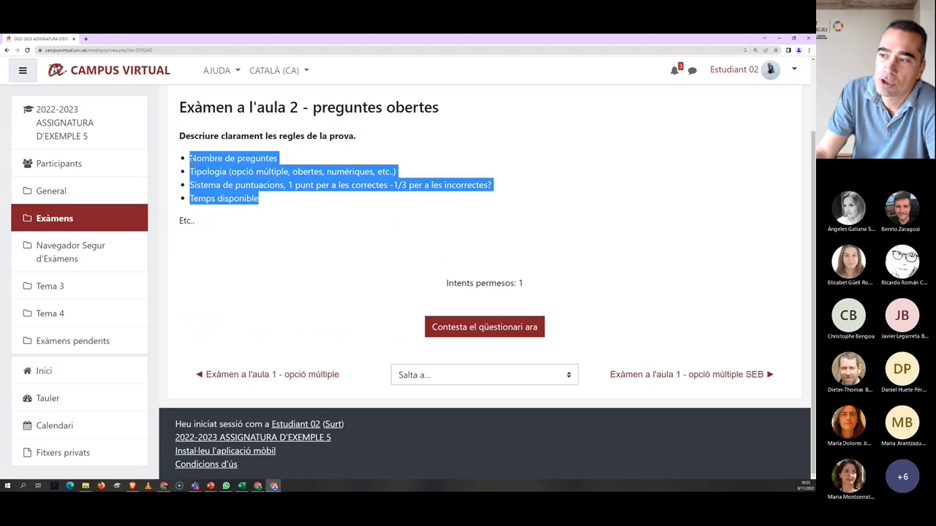
pyautogui.click(275, 200)
pyautogui.scroll(3, 314, 219)
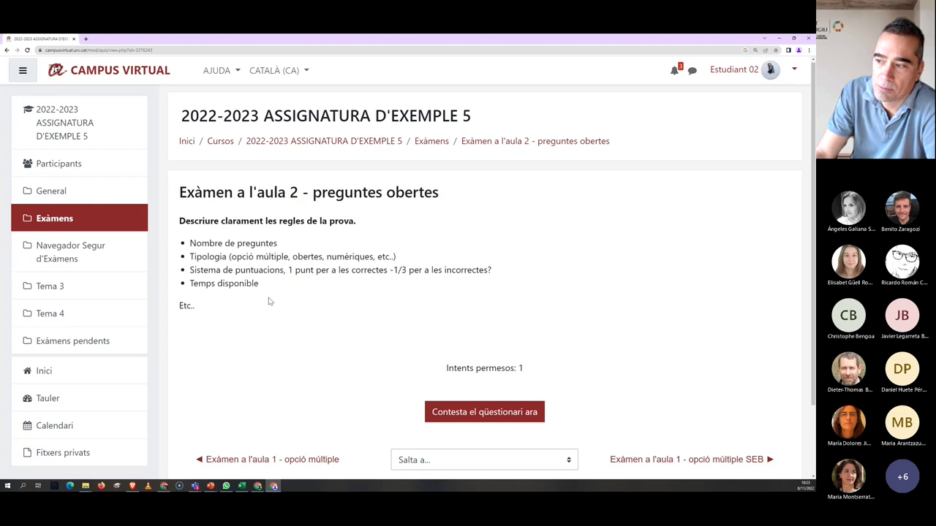
pyautogui.click(486, 422)
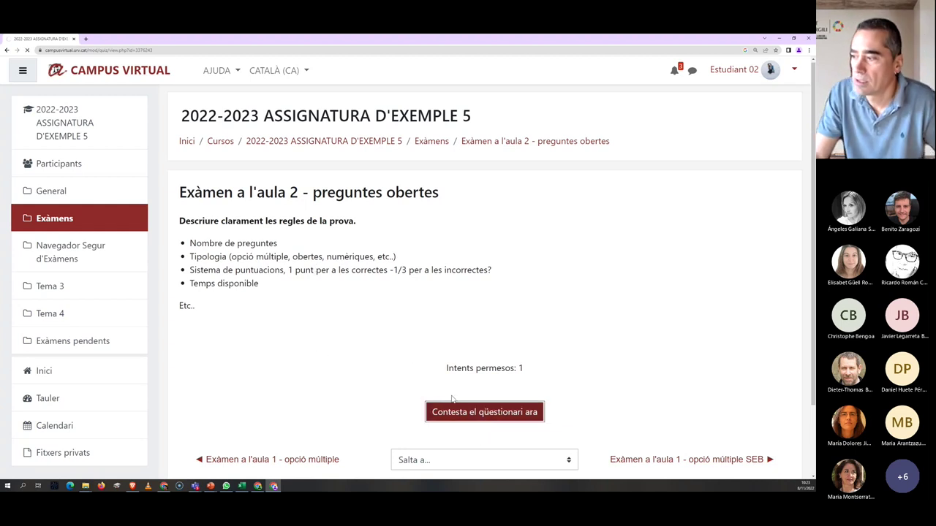
# Step: Answer question 1 with the text 'meva resposta'
pyautogui.scroll(-2, 365, 368)
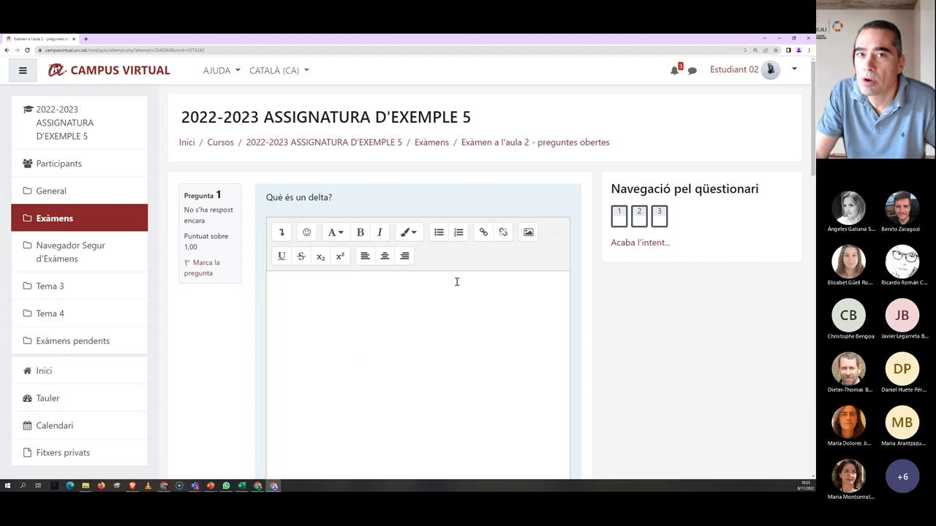
pyautogui.scroll(-8, 466, 289)
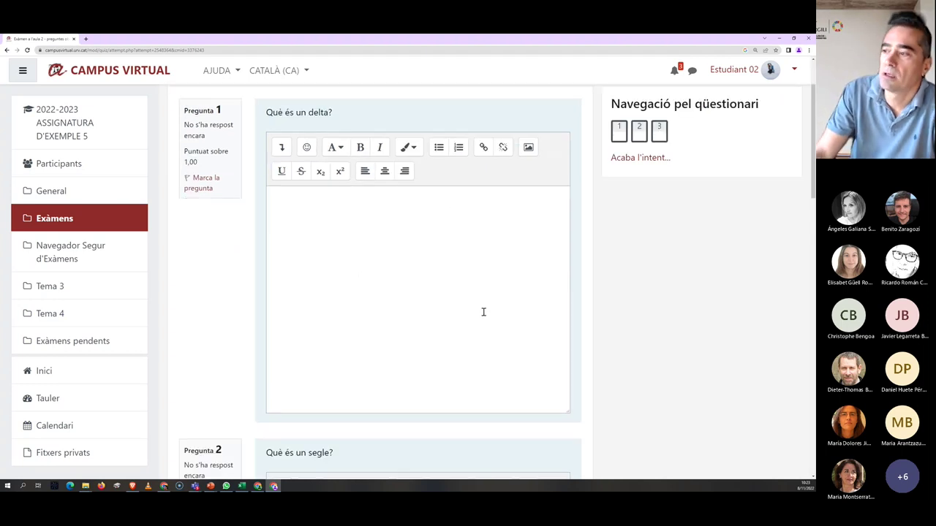
pyautogui.scroll(-4, 516, 312)
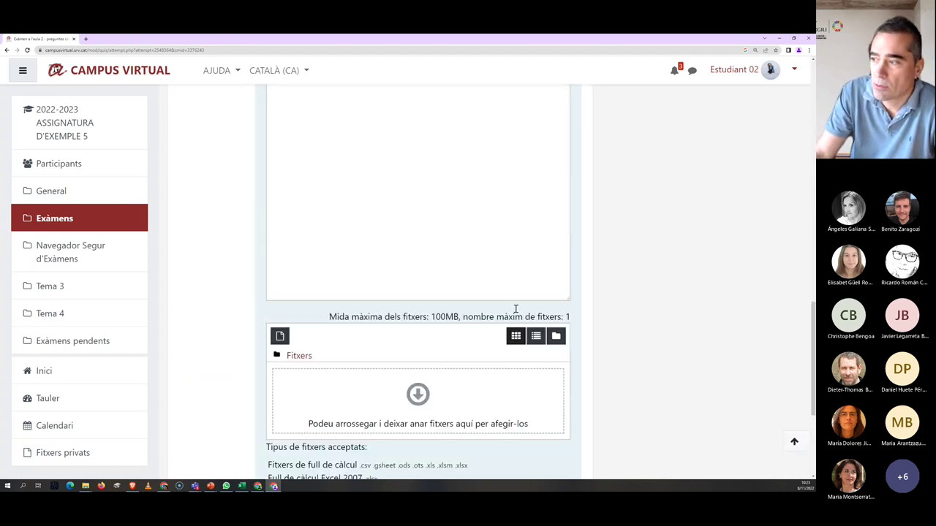
pyautogui.scroll(5, 515, 312)
pyautogui.scroll(5, 515, 312)
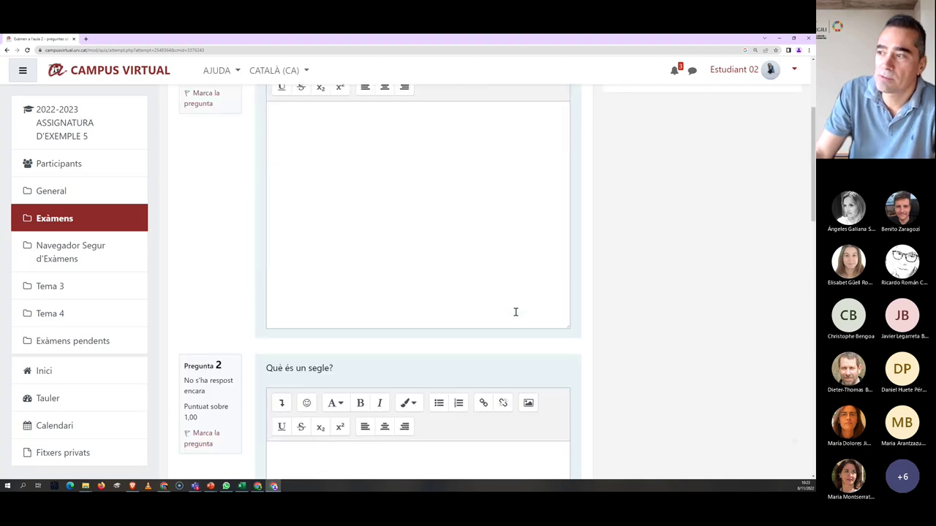
pyautogui.click(365, 254)
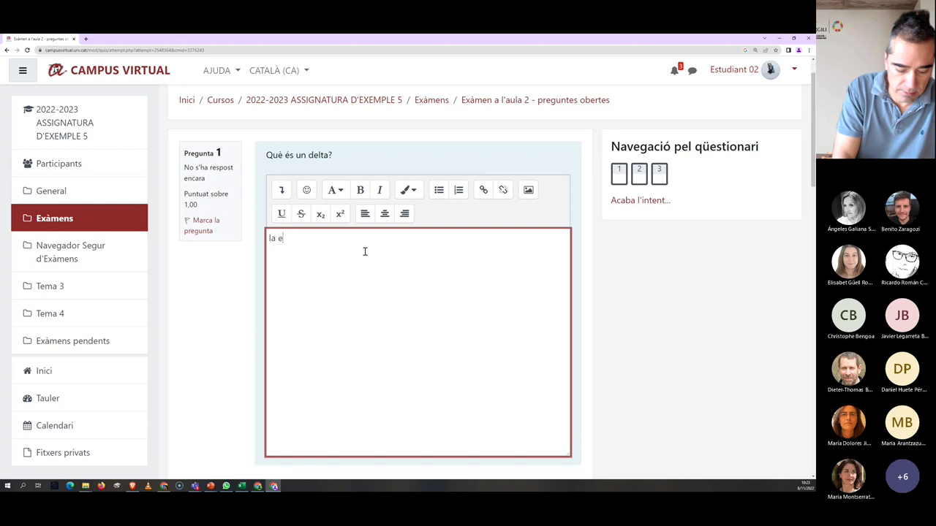
pyautogui.write('la emv')
pyautogui.press('BackSpace')
pyautogui.press('BackSpace')
pyautogui.press('BackSpace')
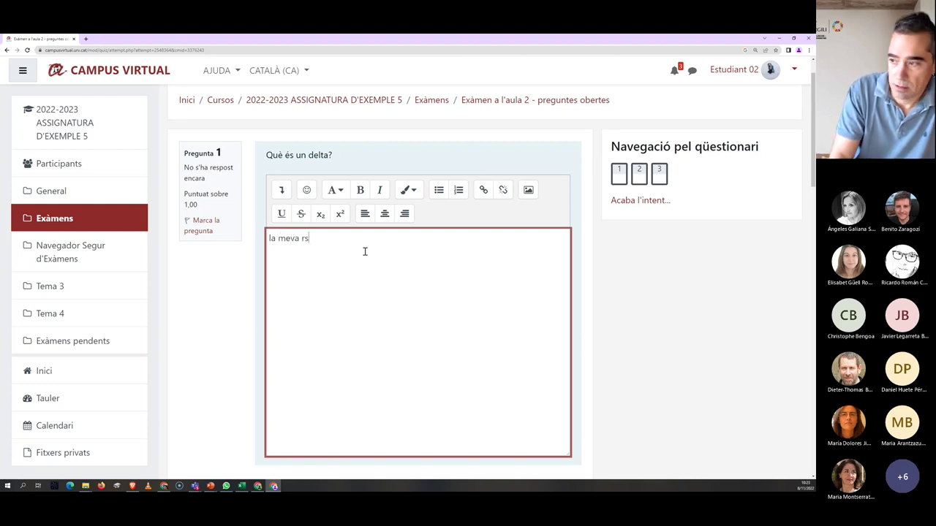
pyautogui.write('meva resposta')
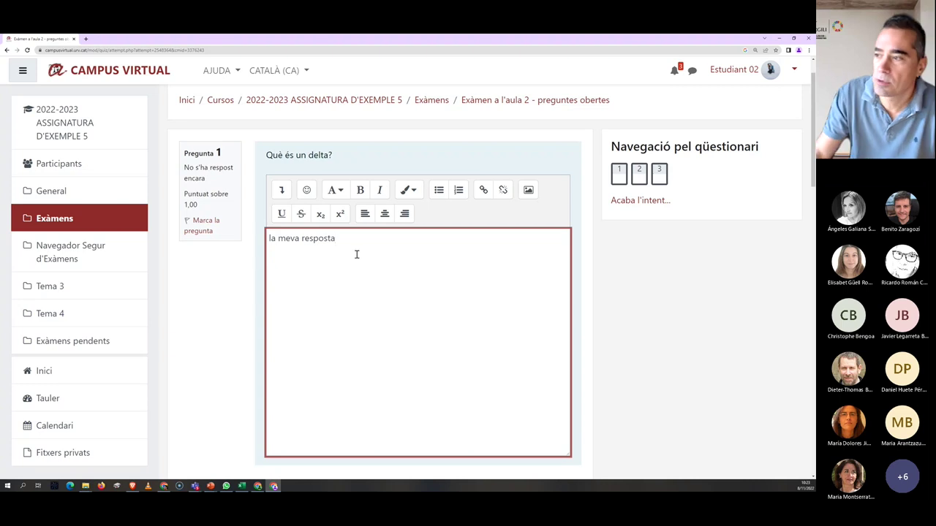
# Step: Copy question 1's answer and paste it into question 2's answer box
pyautogui.scroll(-4, 357, 263)
pyautogui.click(348, 285)
pyautogui.scroll(3, 342, 249)
pyautogui.moveTo(336, 196); pyautogui.dragTo(267, 201)
pyautogui.hotkey('ctrl', 'c')
pyautogui.scroll(-3, 307, 289)
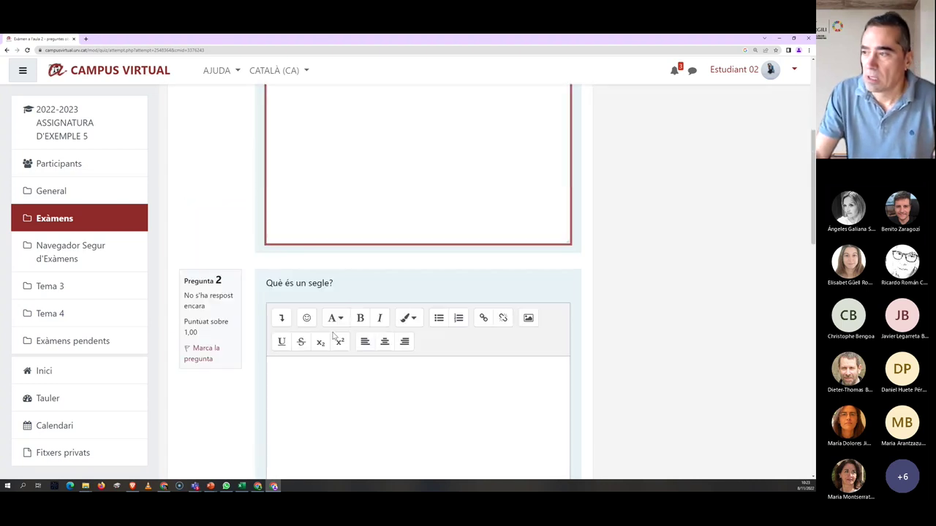
pyautogui.click(334, 335)
pyautogui.hotkey('ctrl', 'v')
# Step: Move down to question 3 and place the cursor in its answer editor
pyautogui.scroll(5, 338, 326)
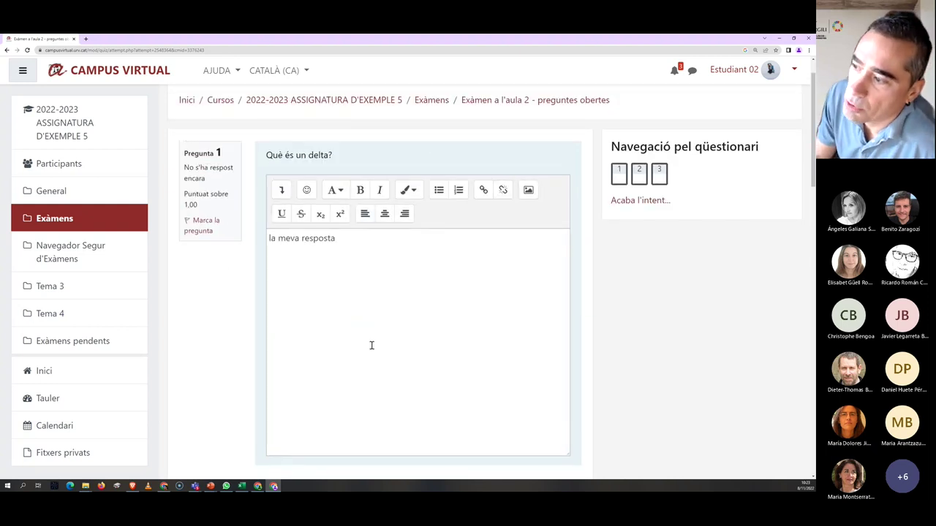
pyautogui.click(442, 283)
pyautogui.scroll(-5, 444, 292)
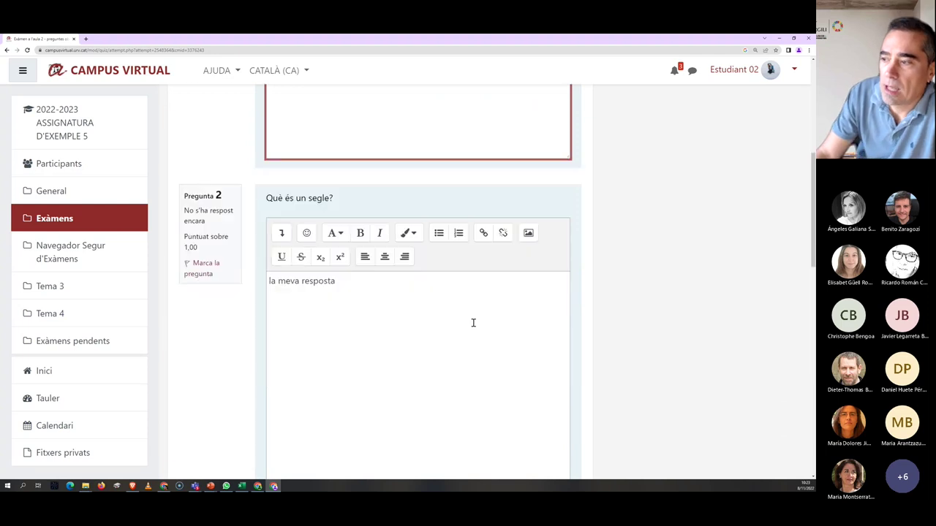
pyautogui.scroll(-4, 478, 320)
pyautogui.click(380, 260)
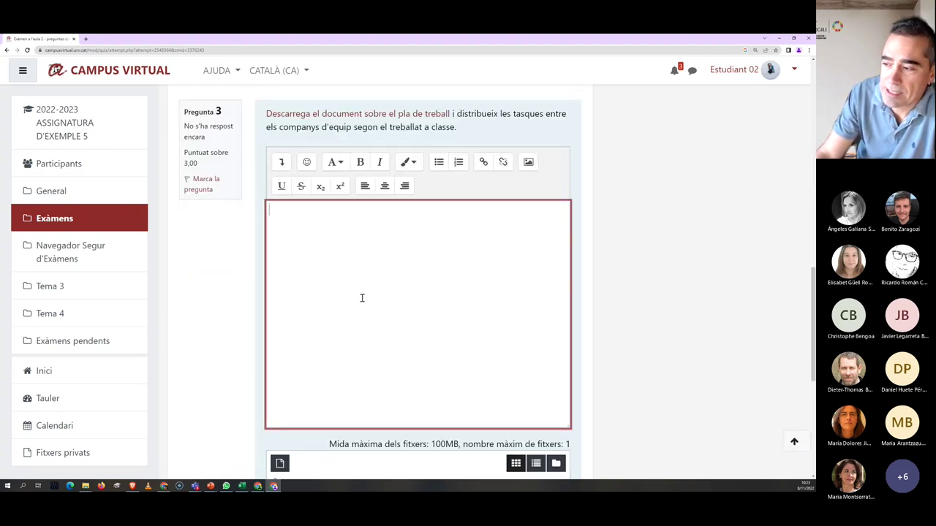
pyautogui.scroll(-3, 362, 295)
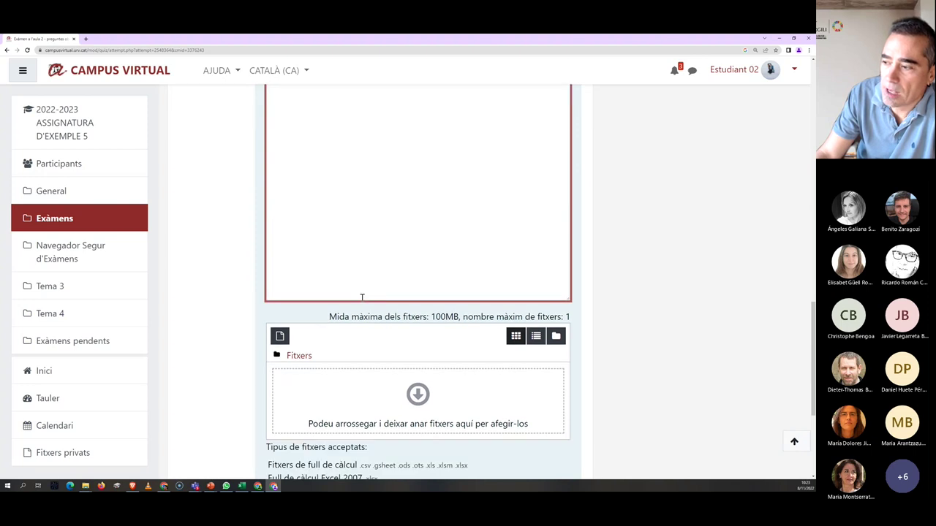
pyautogui.scroll(5, 363, 322)
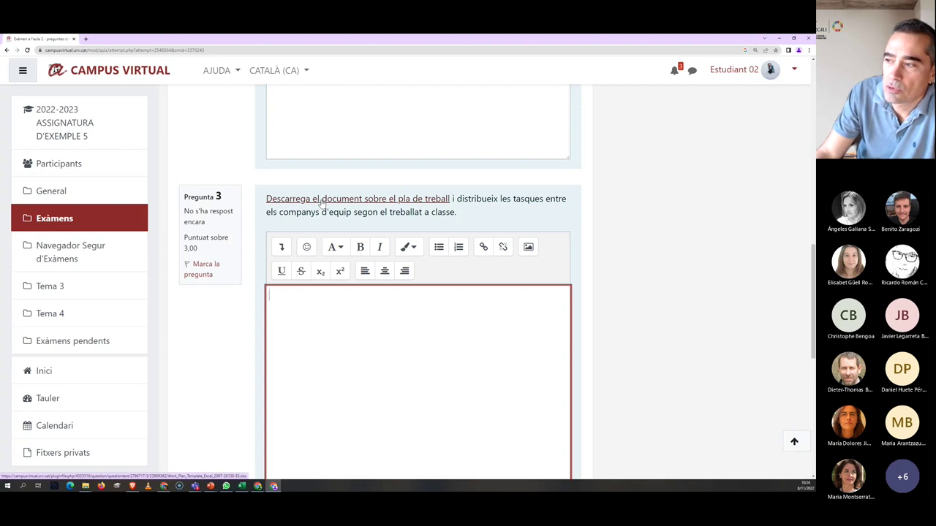
# Step: Download question 3's work plan spreadsheet, open it in Excel, then close it
pyautogui.click(320, 203)
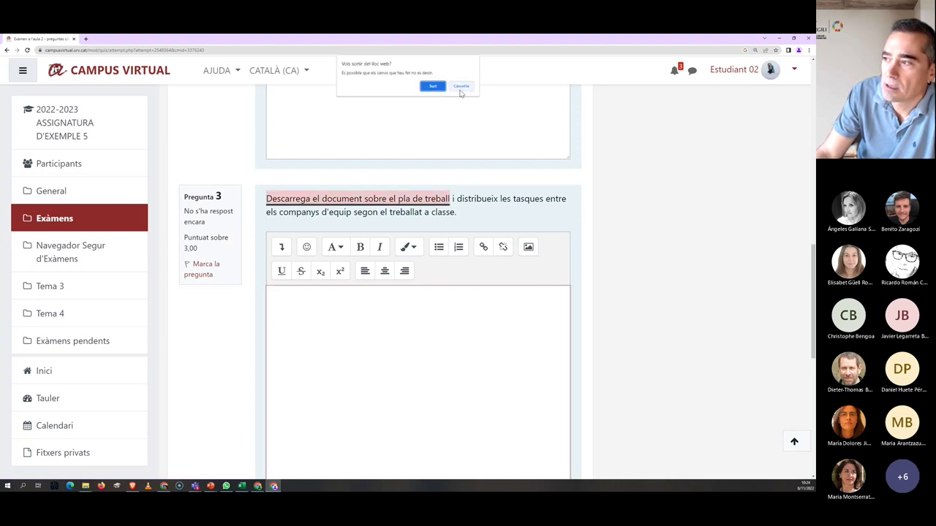
pyautogui.click(437, 87)
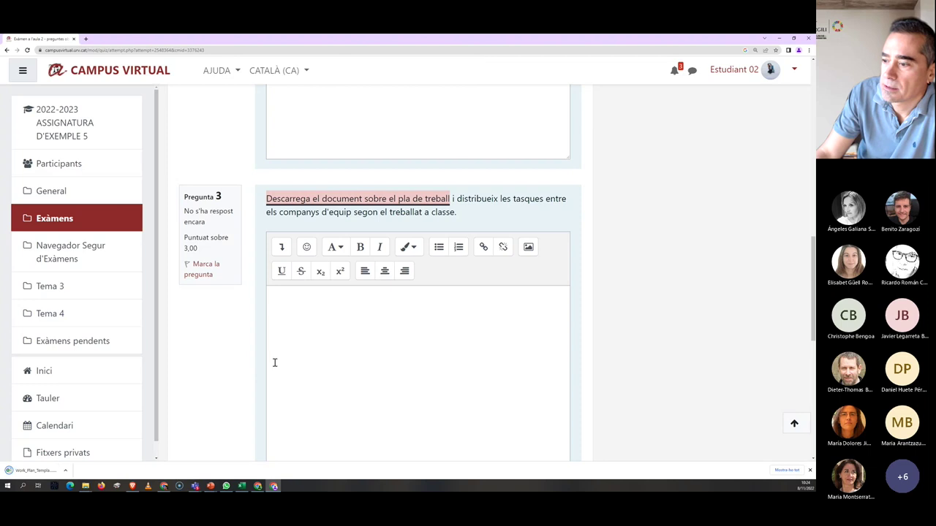
pyautogui.click(44, 471)
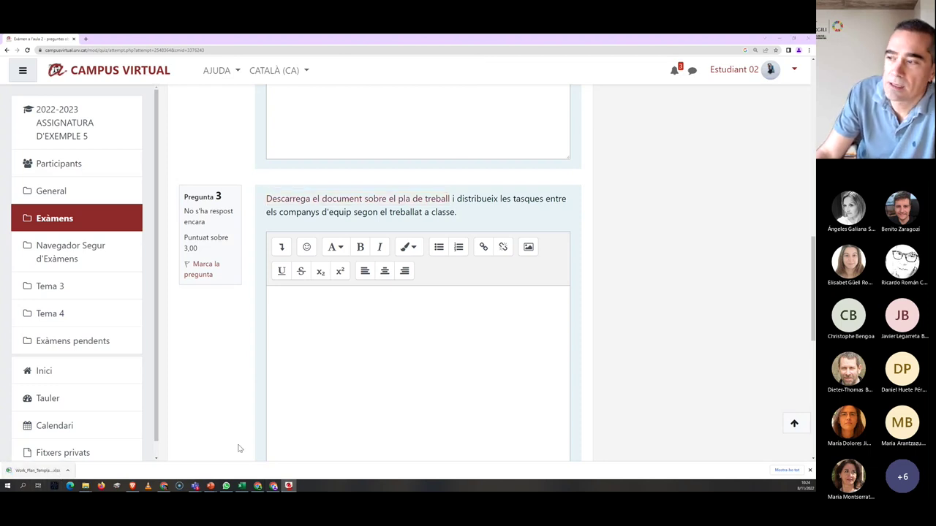
pyautogui.click(338, 392)
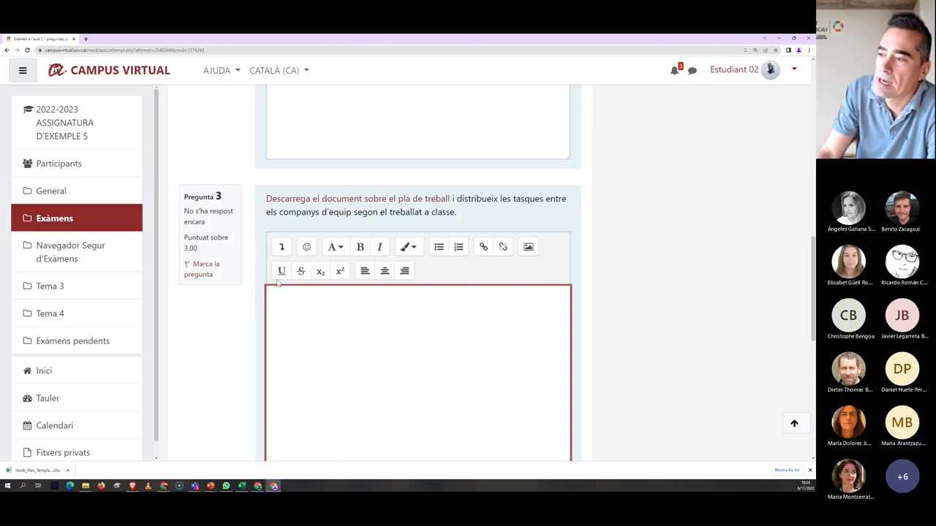
pyautogui.click(37, 470)
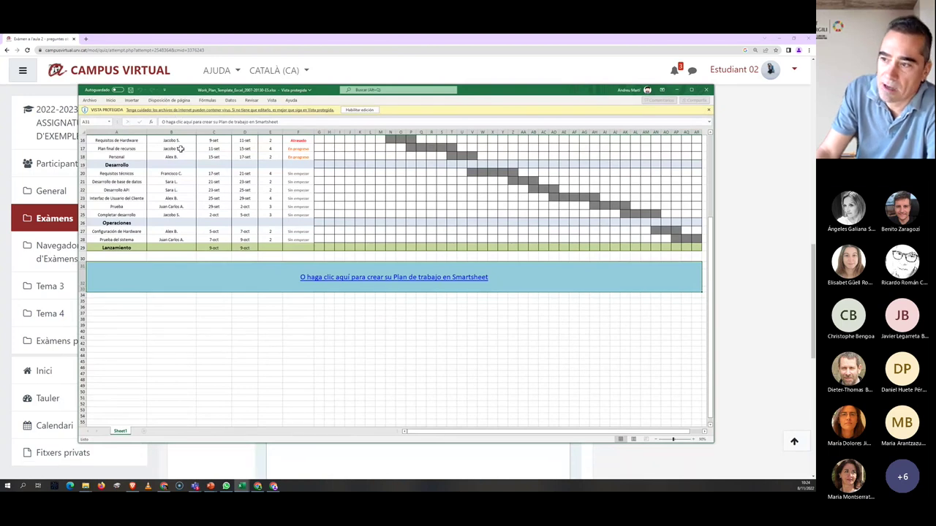
pyautogui.click(707, 92)
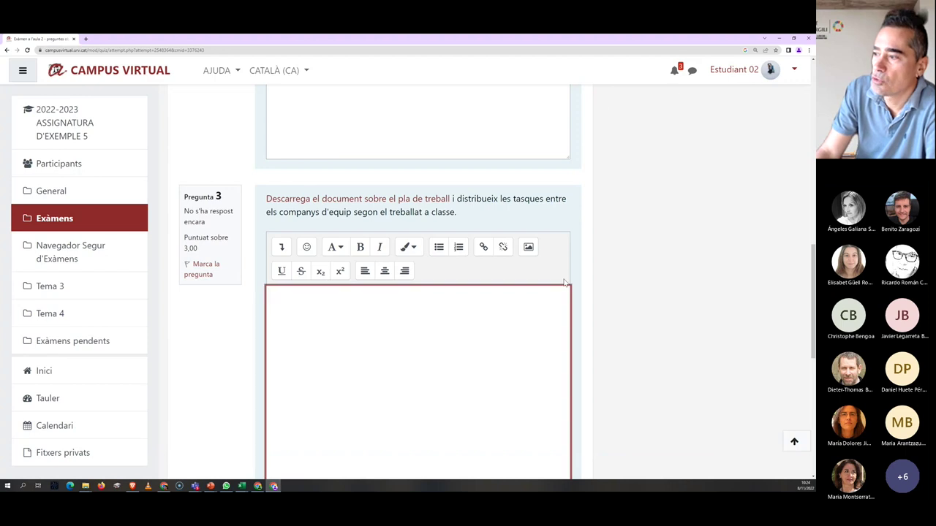
# Step: Review question 3's accepted file types, including the Excel 2007 .xlsx format
pyautogui.scroll(-5, 472, 323)
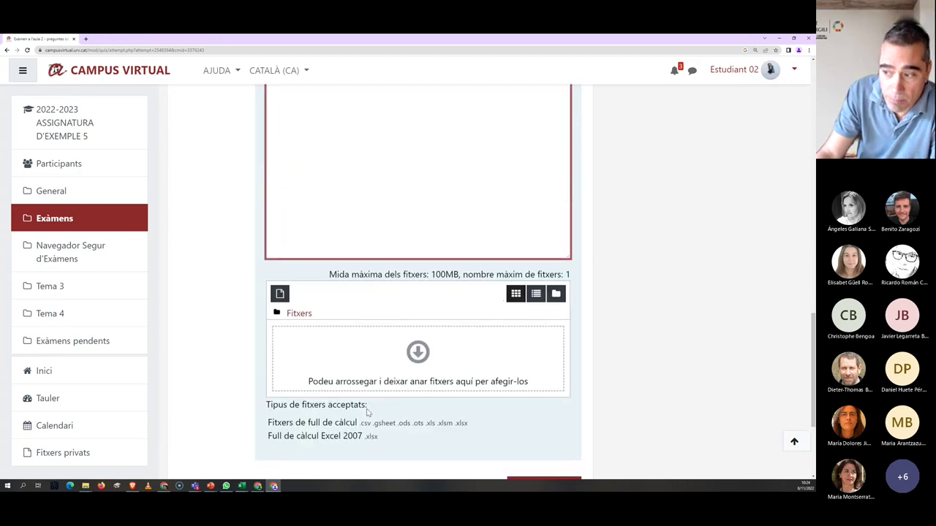
pyautogui.scroll(3, 449, 359)
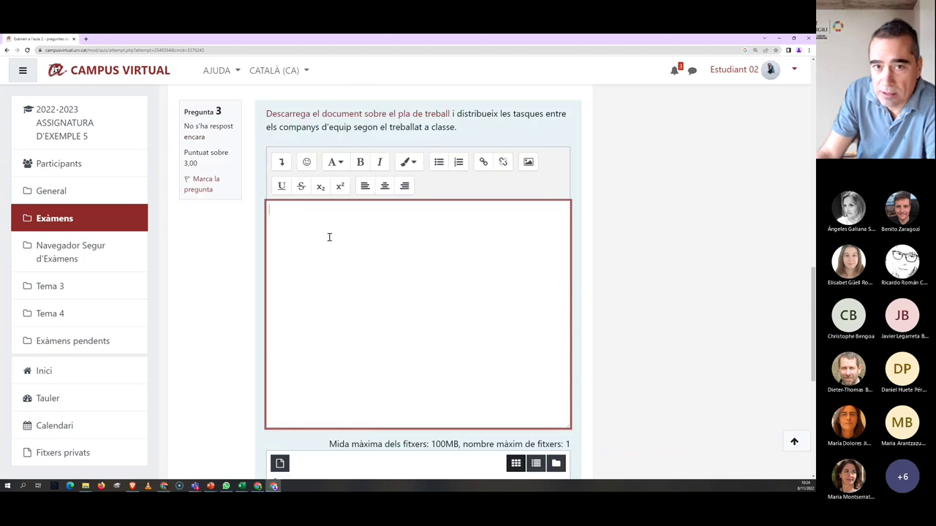
pyautogui.scroll(-3, 344, 247)
pyautogui.scroll(-3, 346, 249)
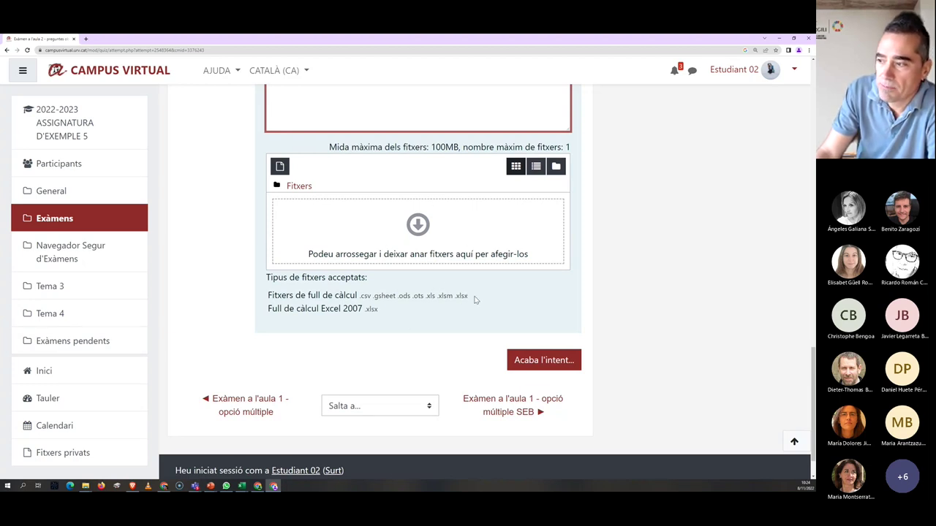
pyautogui.moveTo(474, 298); pyautogui.dragTo(397, 296)
pyautogui.click(397, 314)
pyautogui.rightClick(386, 312)
pyautogui.click(321, 309)
pyautogui.moveTo(261, 310); pyautogui.dragTo(398, 315)
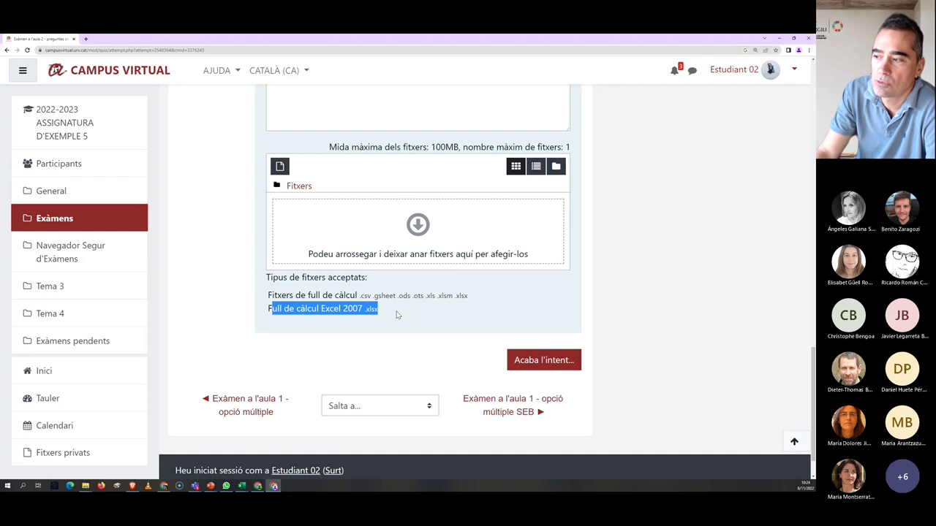
pyautogui.click(398, 315)
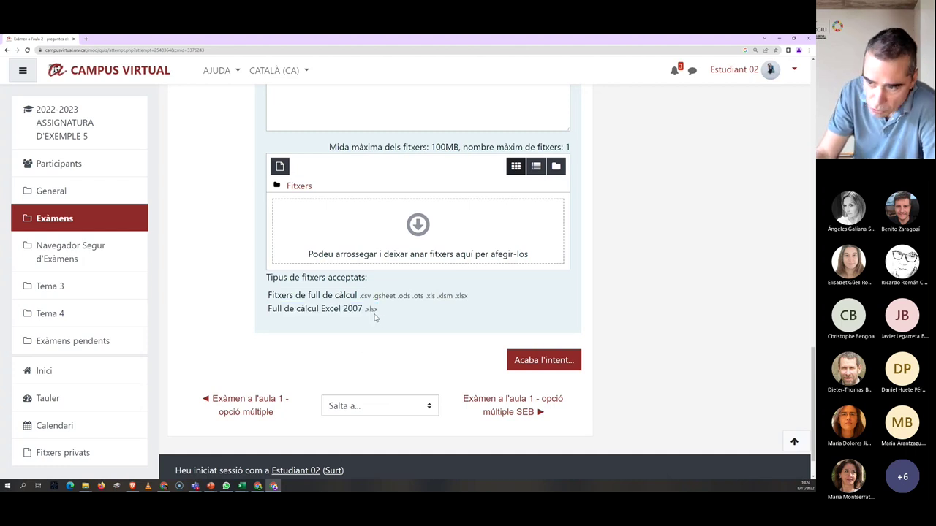
# Step: Upload Work_Plan_Template_Excel_2007-20130-ES.xlsx to question 3 after the Word document is rejected
pyautogui.moveTo(43, 334); pyautogui.dragTo(351, 232)
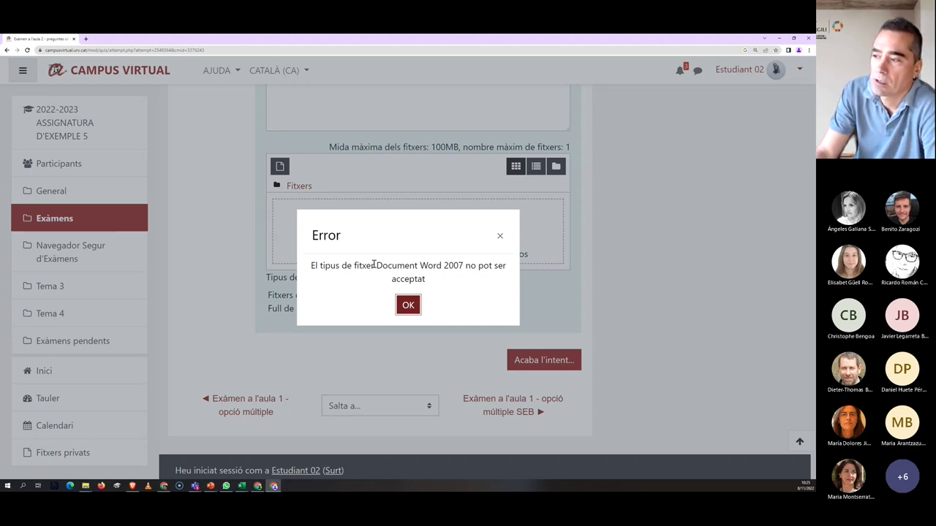
pyautogui.click(408, 306)
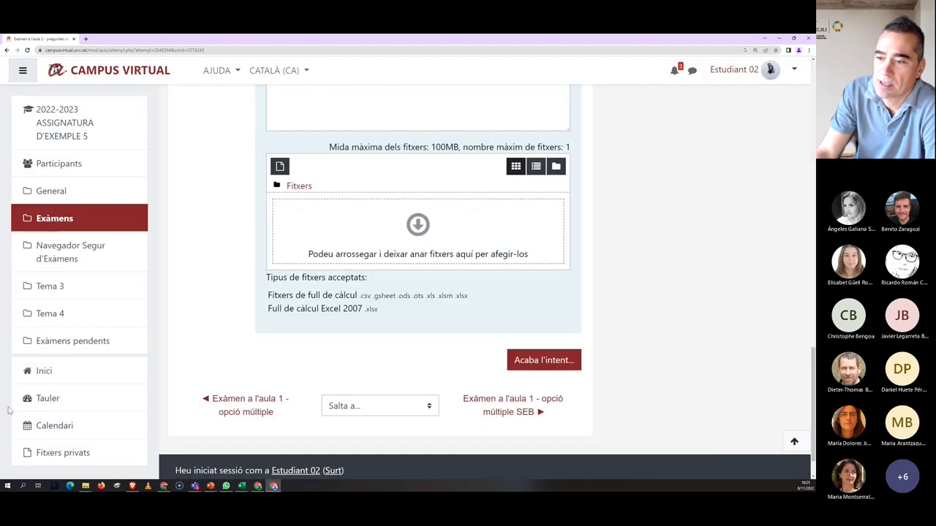
pyautogui.moveTo(3, 370); pyautogui.dragTo(378, 219)
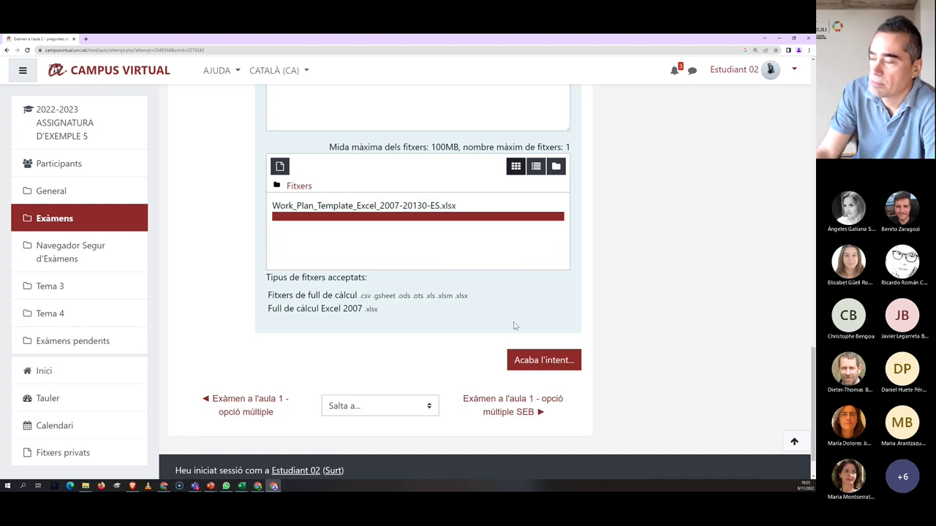
# Step: Zoom the quiz page out and choose 'Acaba l'intent...' to reach the attempt summary
pyautogui.scroll(3, 486, 272)
pyautogui.scroll(6, 488, 271)
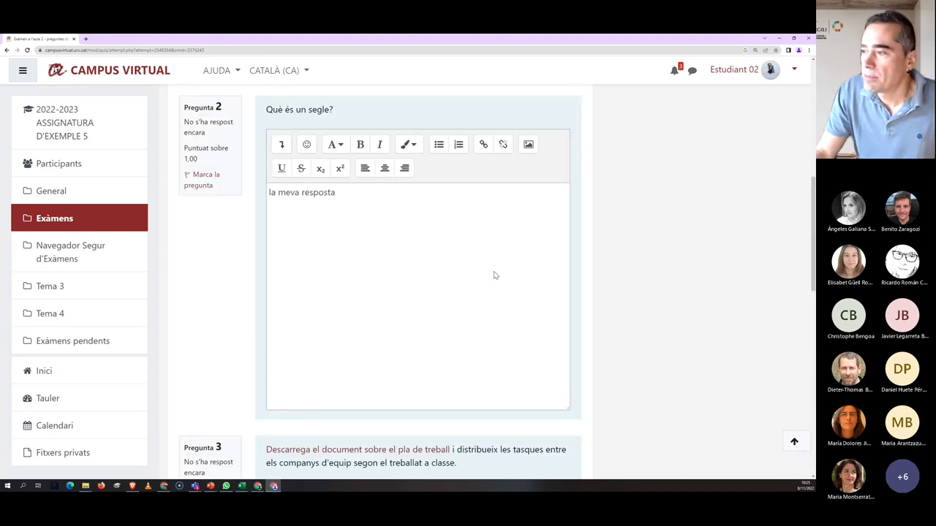
pyautogui.scroll(-4, 489, 278)
pyautogui.scroll(2, 463, 288)
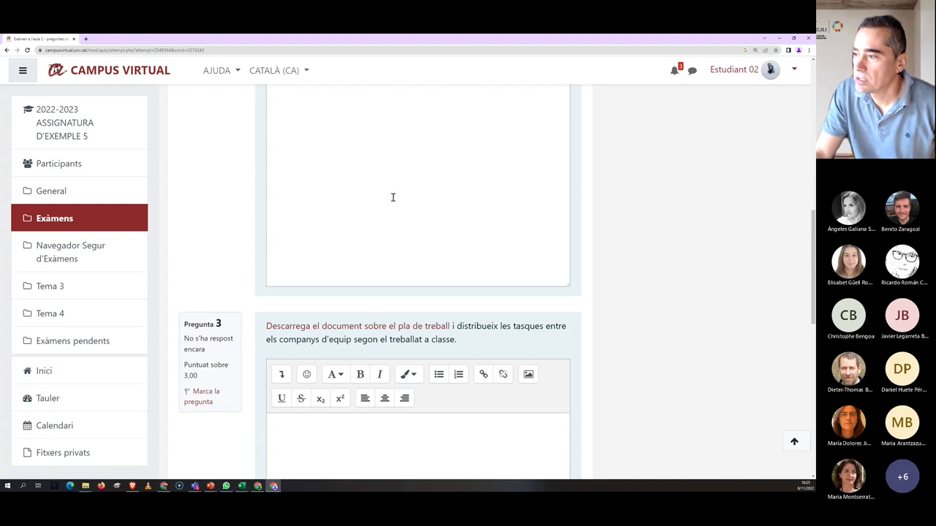
pyautogui.scroll(3, 393, 197)
pyautogui.scroll(-4, 334, 355)
pyautogui.click(333, 362)
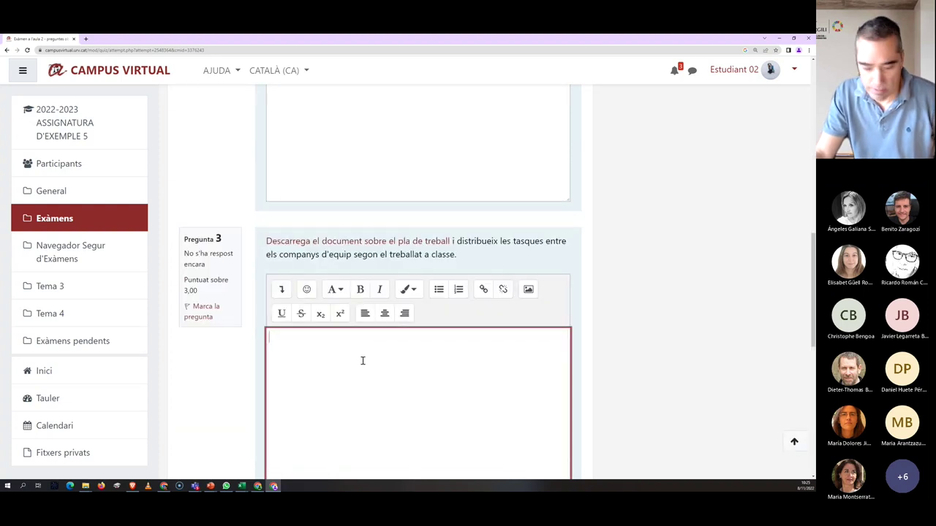
pyautogui.hotkey('ctrl', '-')
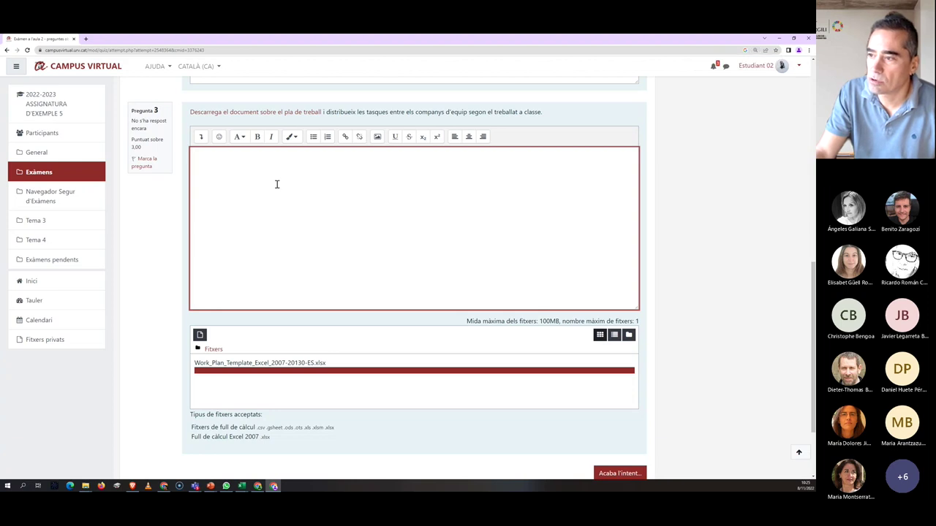
pyautogui.scroll(-3, 281, 278)
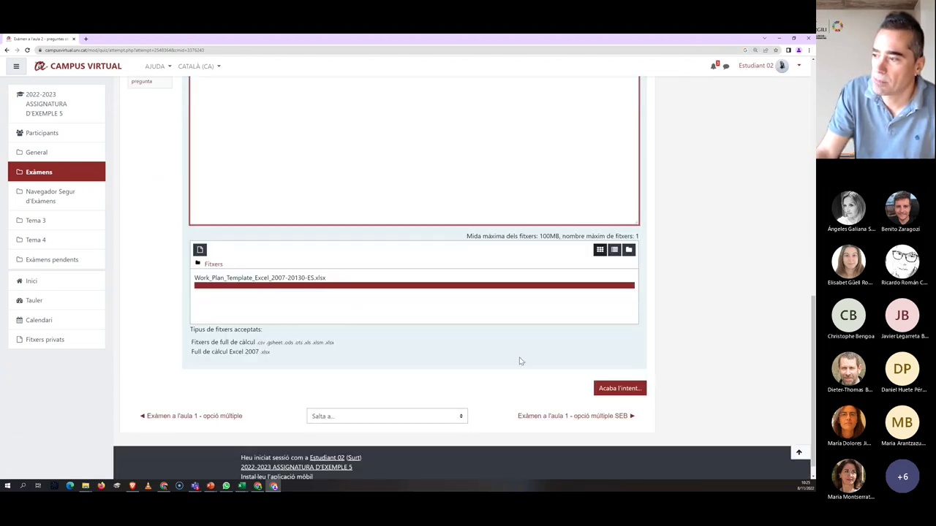
pyautogui.click(618, 388)
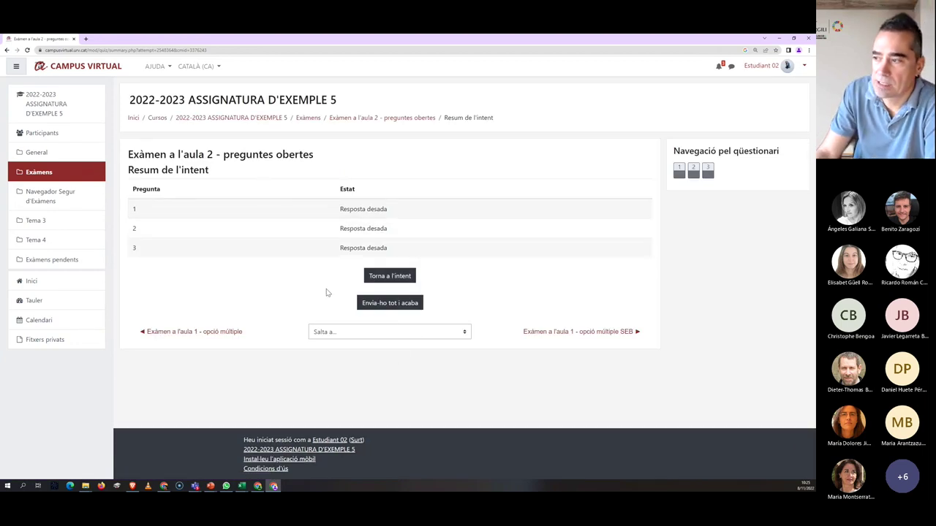
# Step: Submit all answers and finish the open-questions exam attempt
pyautogui.click(379, 305)
pyautogui.click(412, 324)
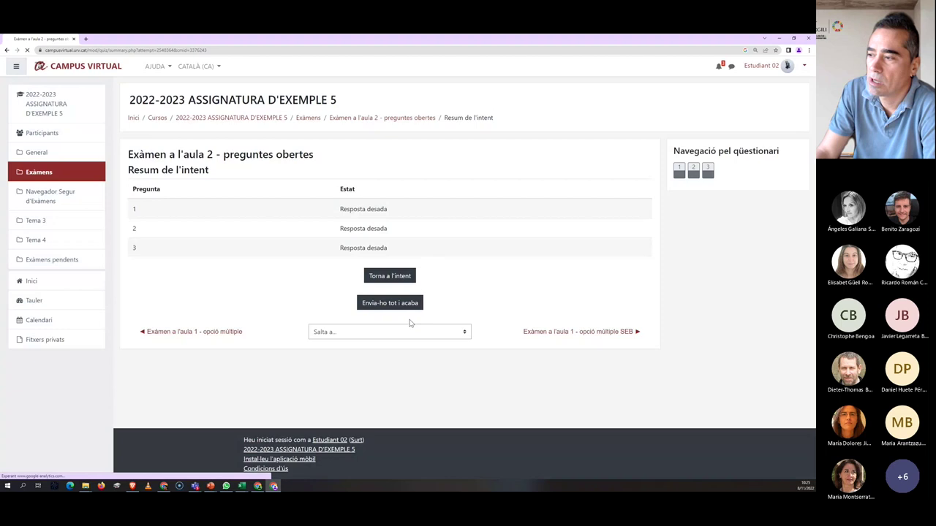
pyautogui.scroll(-2, 492, 333)
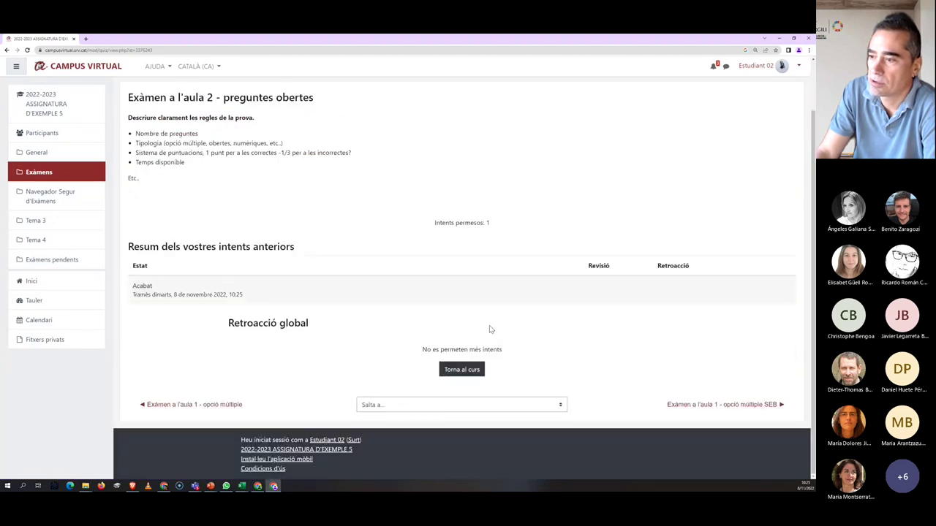
pyautogui.scroll(1, 373, 326)
pyautogui.scroll(-1, 374, 324)
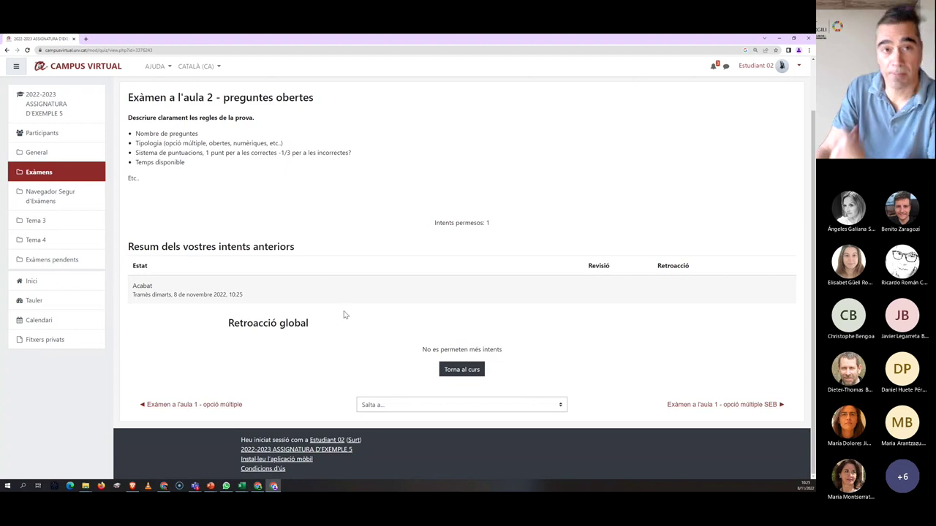
pyautogui.rightClick(493, 224)
pyautogui.press('Escape')
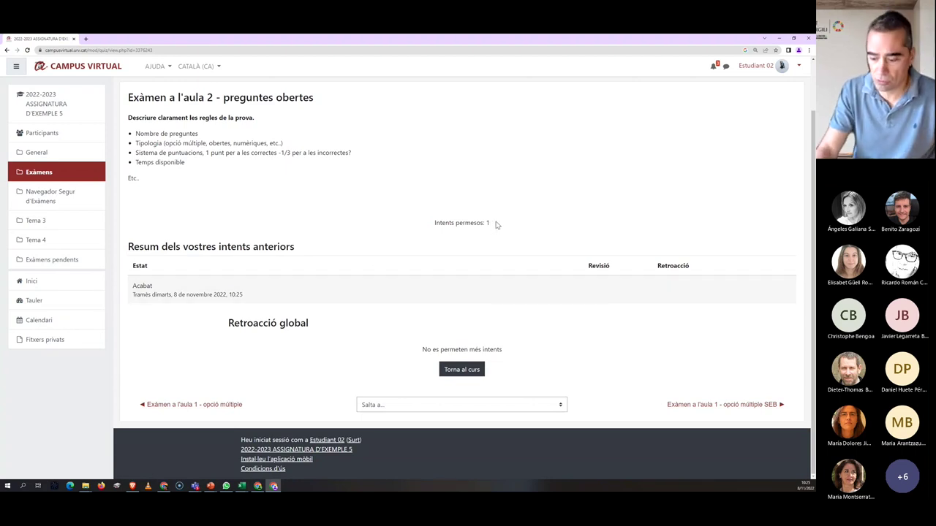
# Step: Zoom back in and return to the 2022-2023 ASSIGNATURA D'EXEMPLE 5 course page
pyautogui.hotkey('ctrl', '+')
pyautogui.hotkey('ctrl', '+')
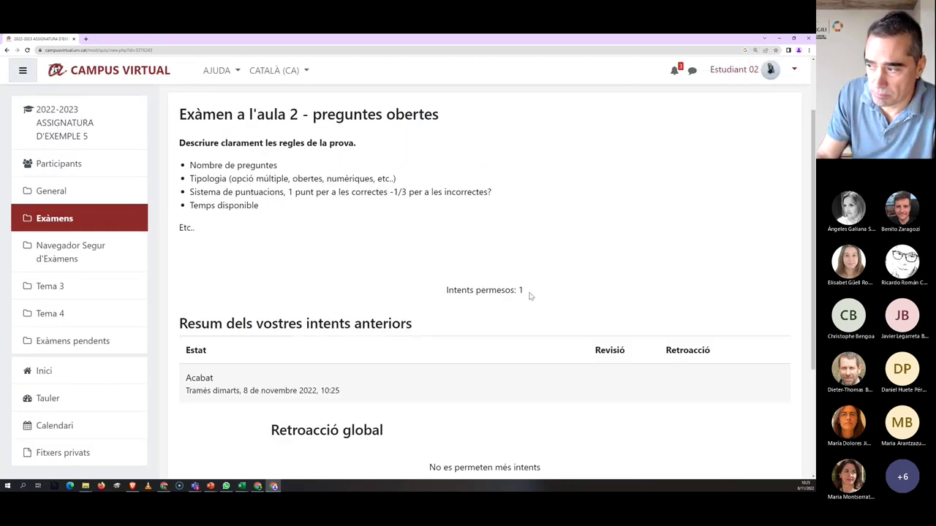
pyautogui.scroll(-1, 481, 304)
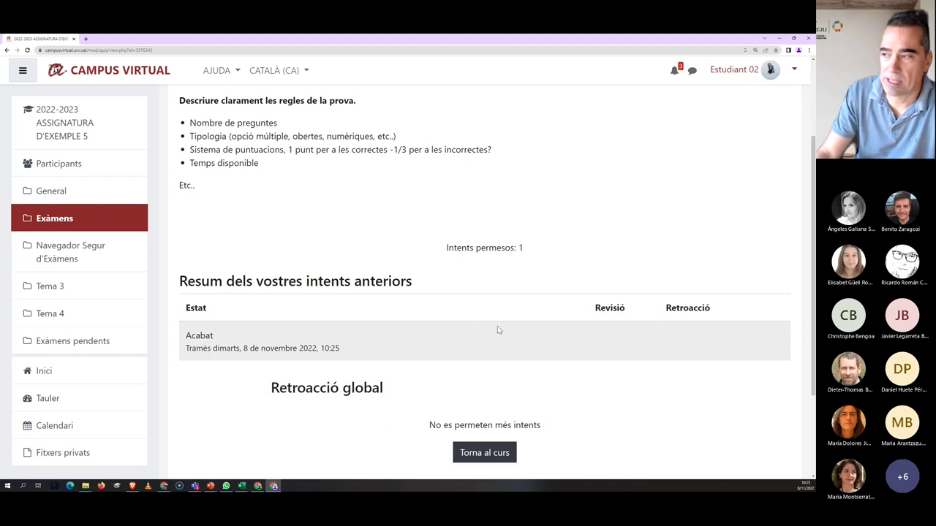
pyautogui.scroll(3, 497, 330)
pyautogui.click(357, 144)
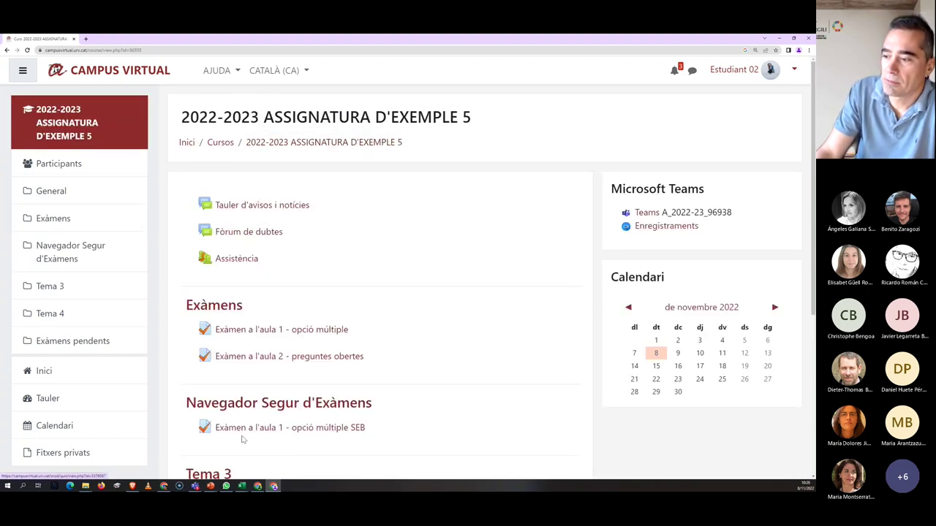
pyautogui.moveTo(211, 487)
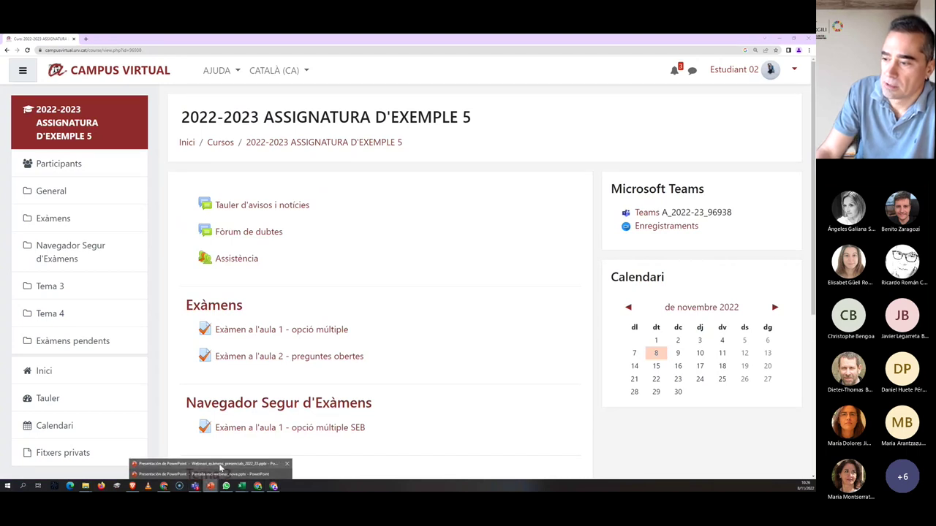
# Step: Close the second PowerPoint window, minimise the student browser and restore the teacher's
pyautogui.click(287, 474)
pyautogui.click(218, 475)
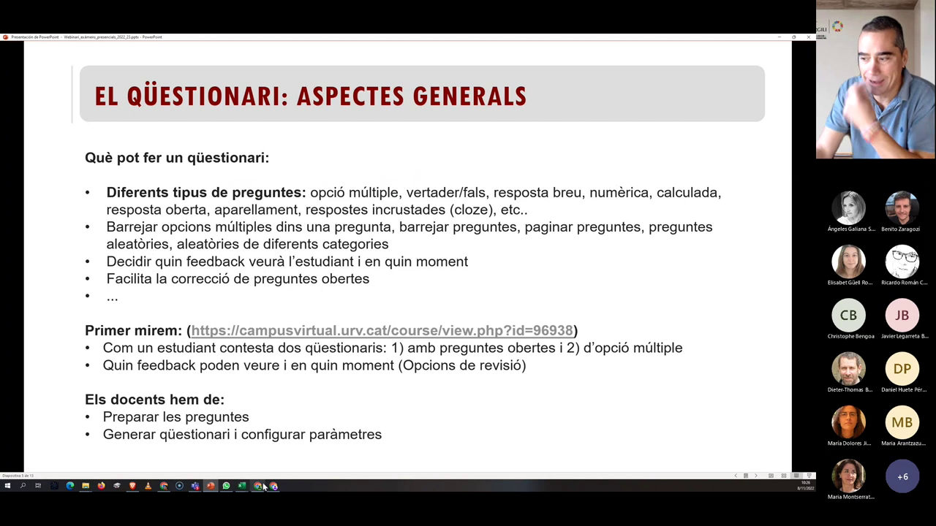
pyautogui.moveTo(273, 486)
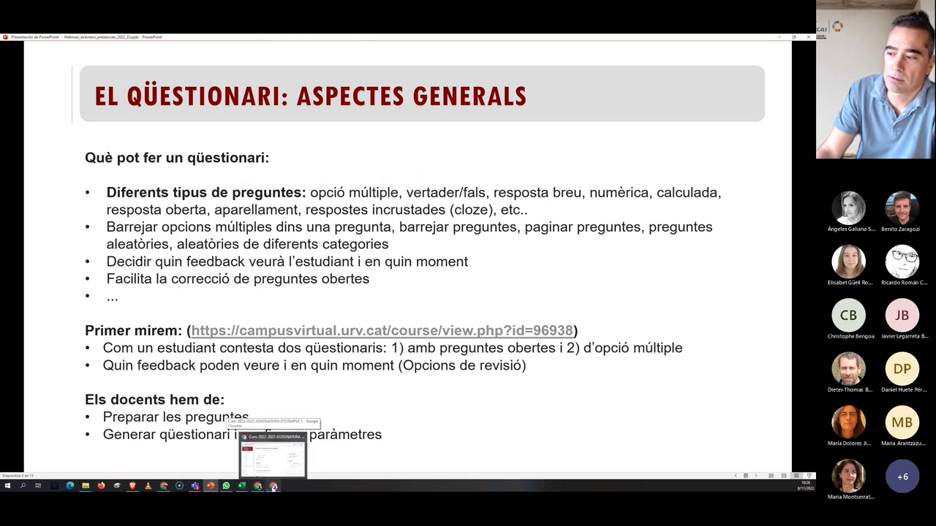
pyautogui.click(273, 487)
pyautogui.click(274, 487)
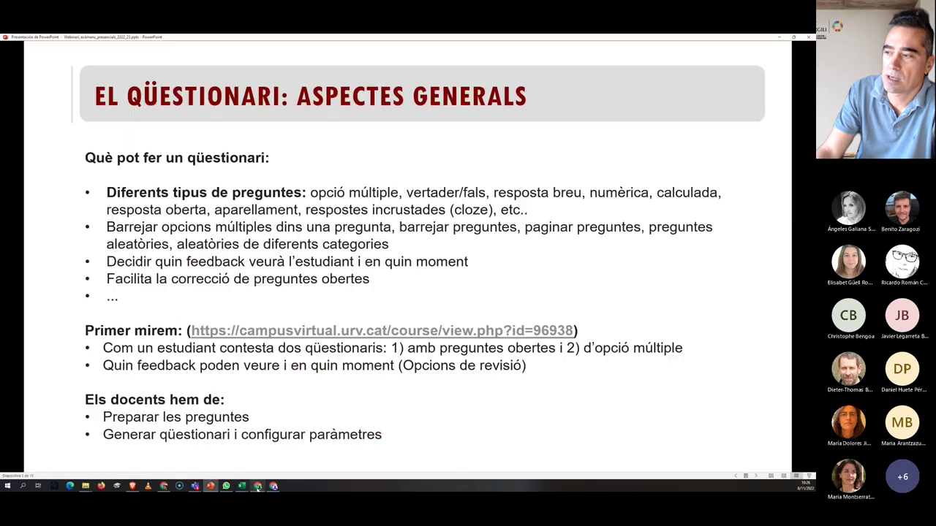
pyautogui.click(257, 487)
# Step: Maximise and zoom Chrome, then open 'Exàmen a l'aula 1 - opció múltiple' from the course
pyautogui.click(782, 45)
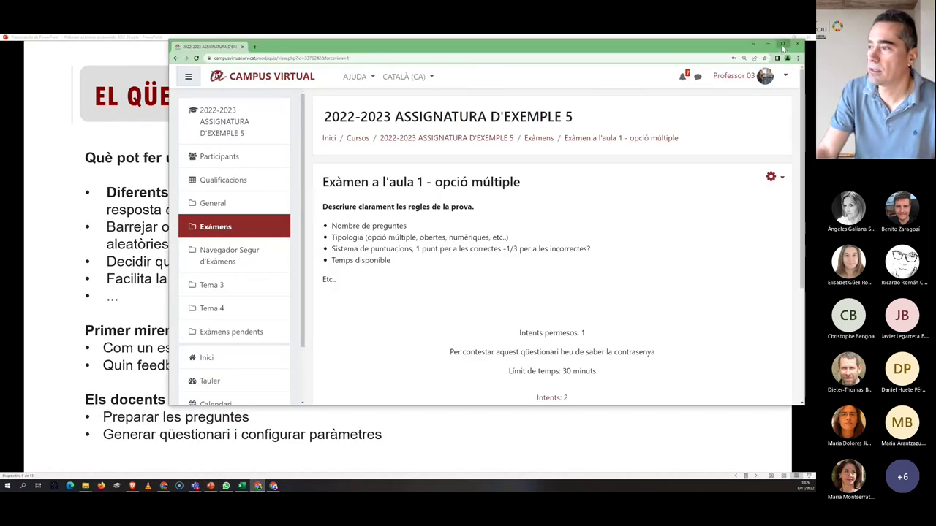
pyautogui.hotkey('ctrl', '+')
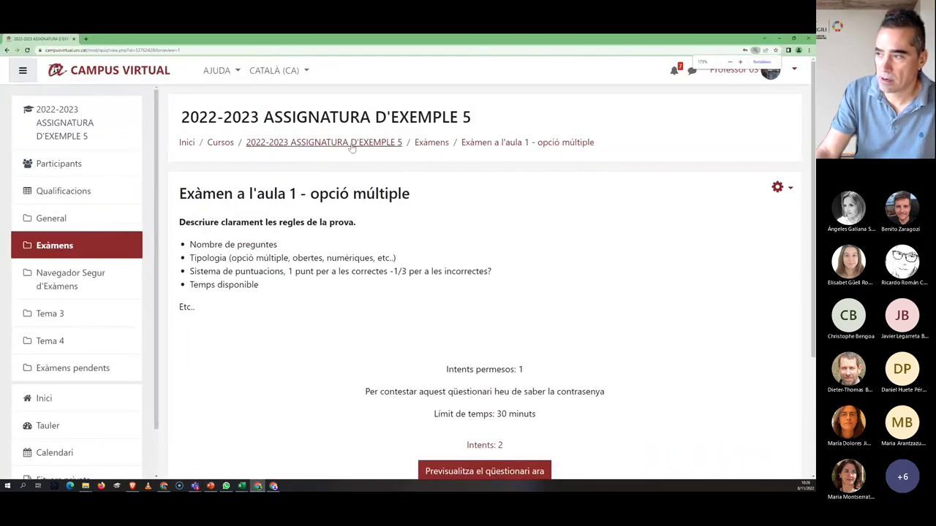
pyautogui.click(354, 143)
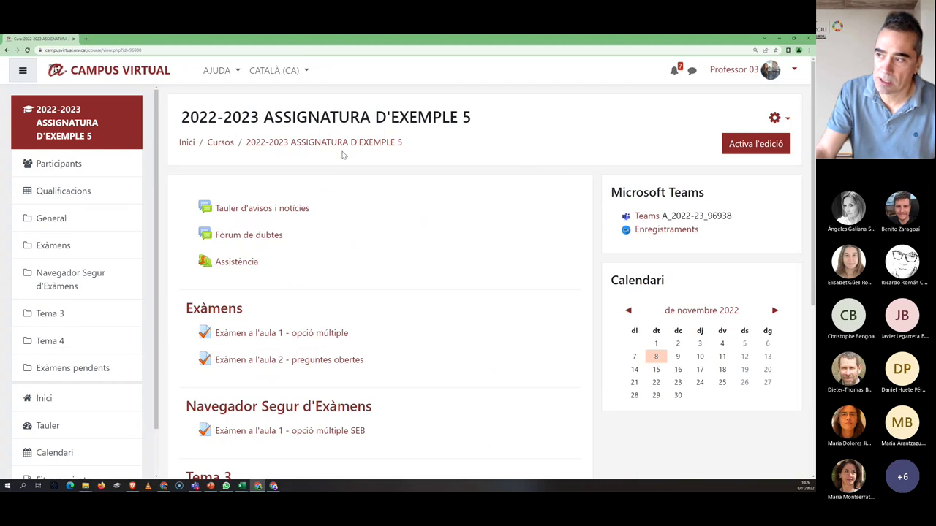
pyautogui.moveTo(180, 117); pyautogui.dragTo(348, 117)
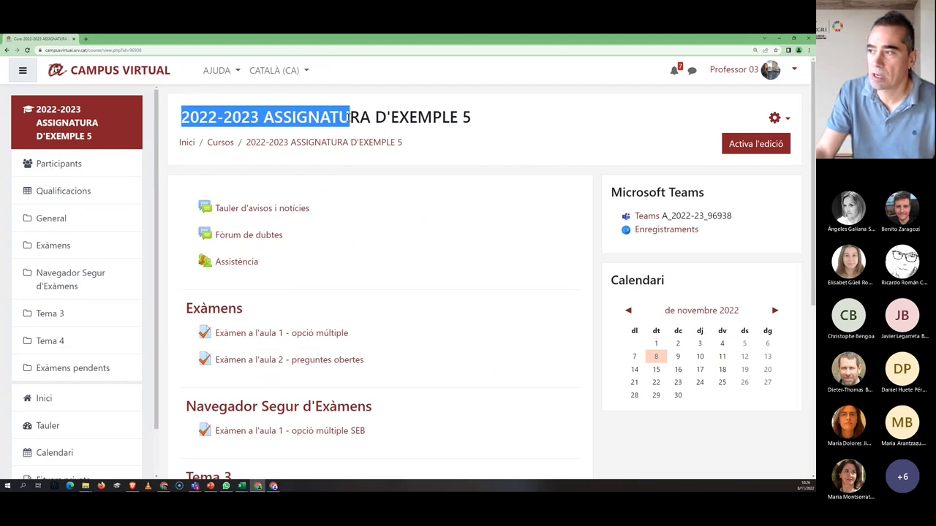
pyautogui.click(348, 117)
pyautogui.scroll(-1, 420, 229)
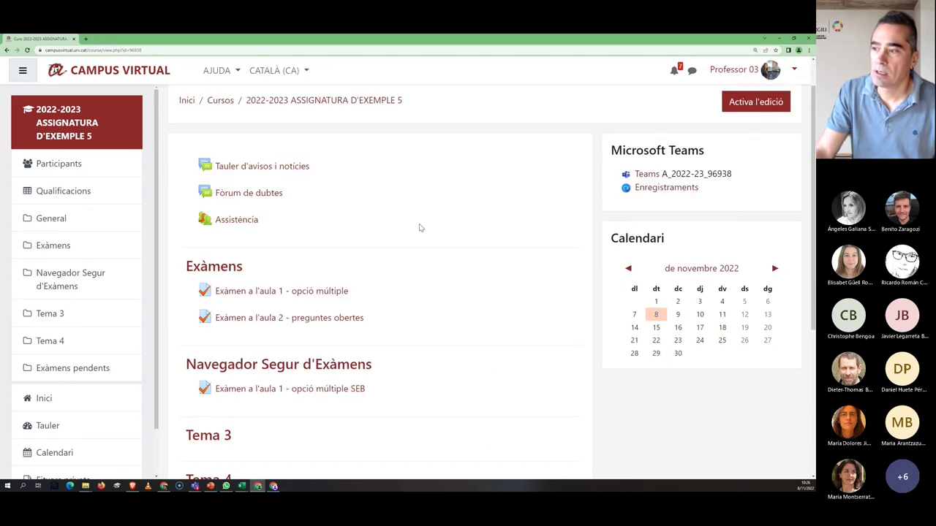
pyautogui.click(326, 292)
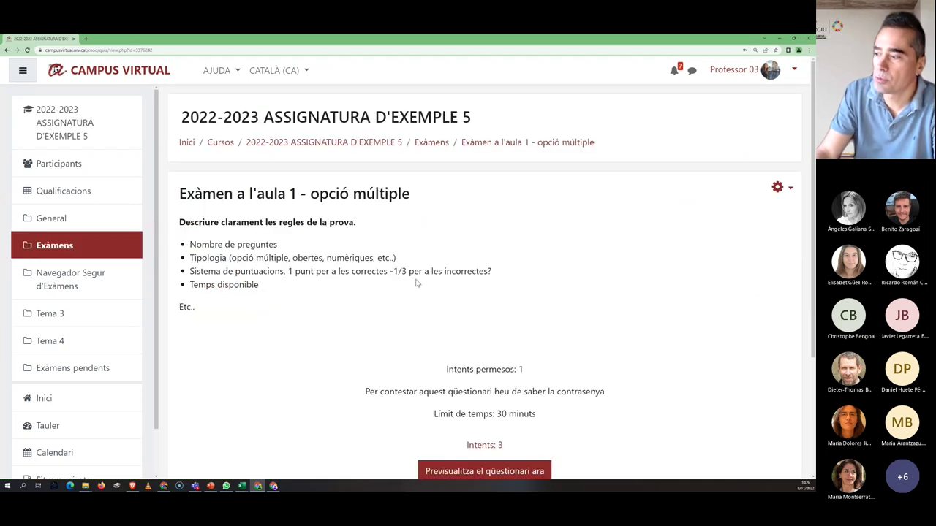
# Step: Open the 3-attempt report and review the grades 2,00, 7,33 and -0,67
pyautogui.scroll(-2, 416, 284)
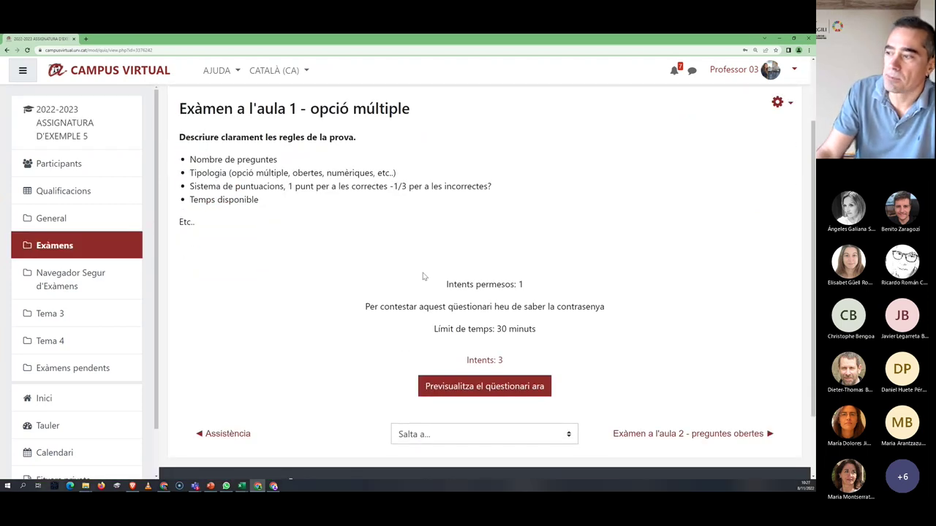
pyautogui.click(485, 361)
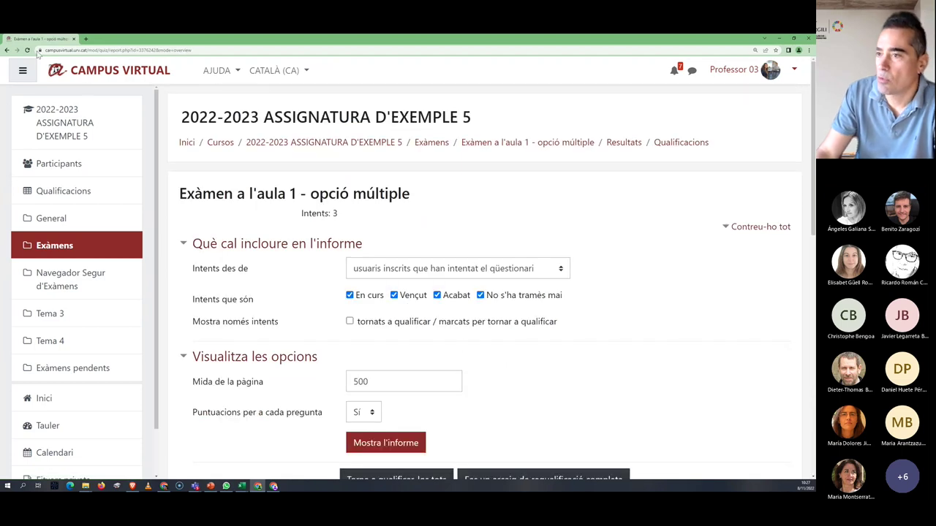
pyautogui.click(7, 51)
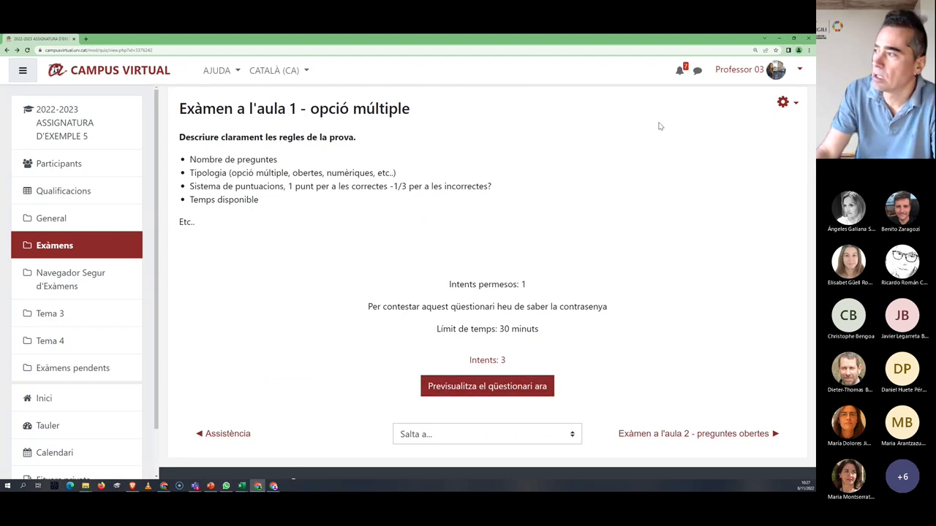
pyautogui.click(486, 361)
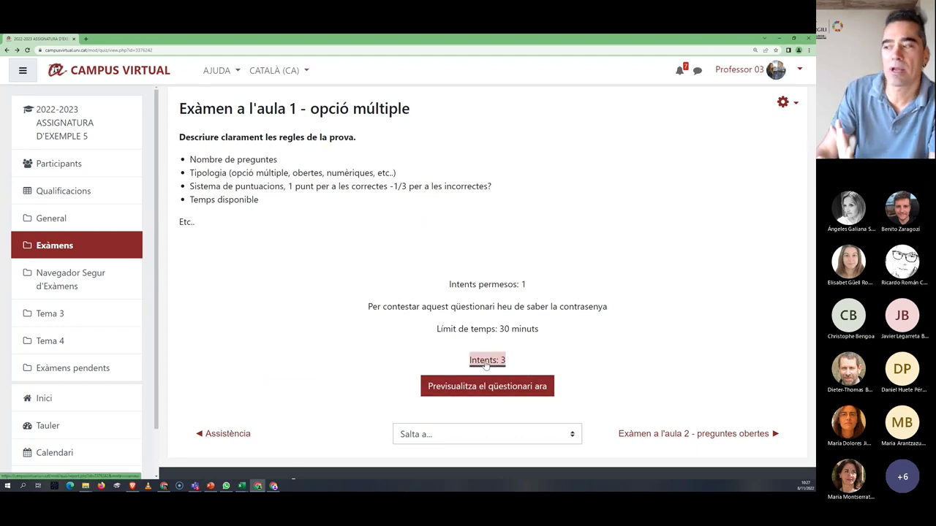
pyautogui.scroll(-5, 495, 335)
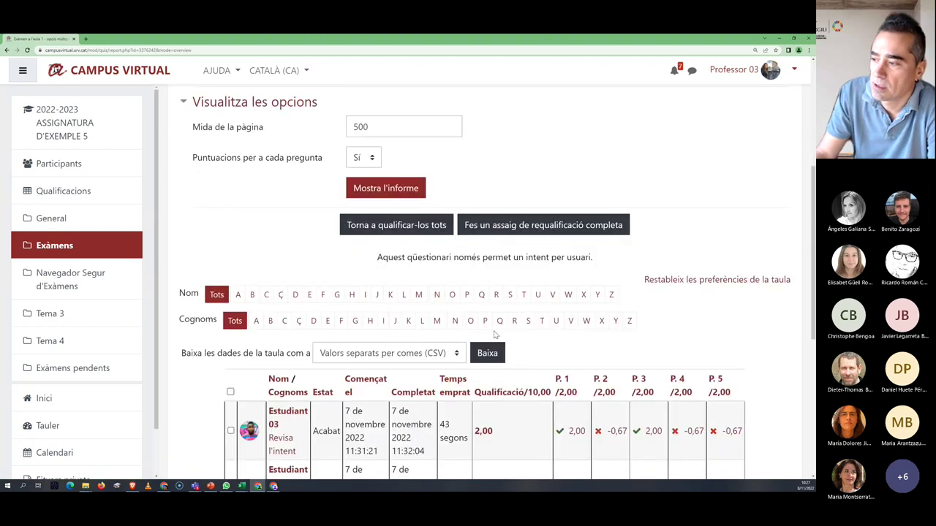
pyautogui.scroll(-1, 495, 335)
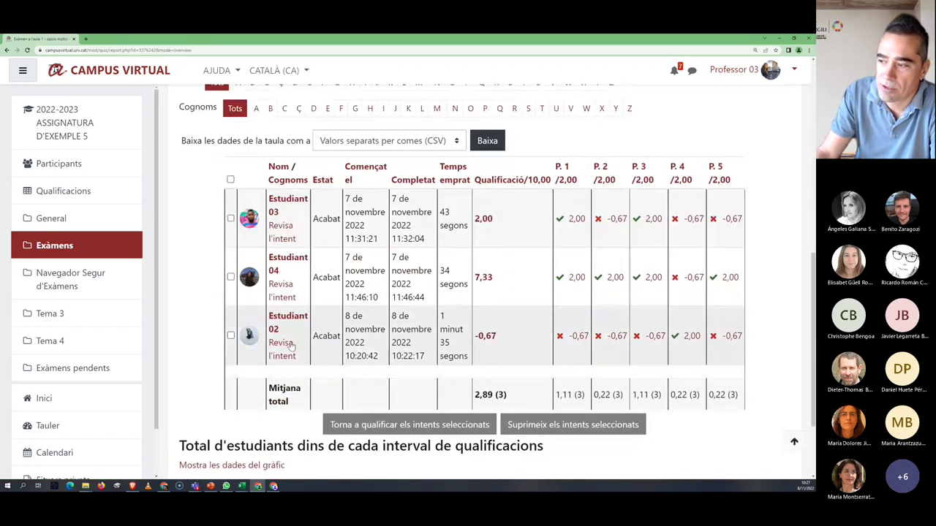
pyautogui.moveTo(375, 354); pyautogui.dragTo(350, 354)
pyautogui.rightClick(348, 354)
pyautogui.click(340, 363)
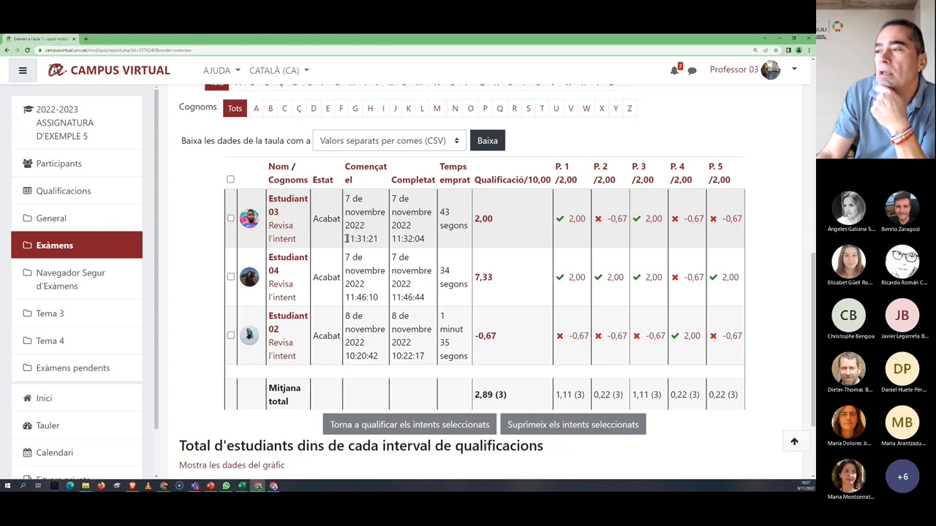
pyautogui.moveTo(313, 219); pyautogui.dragTo(342, 219)
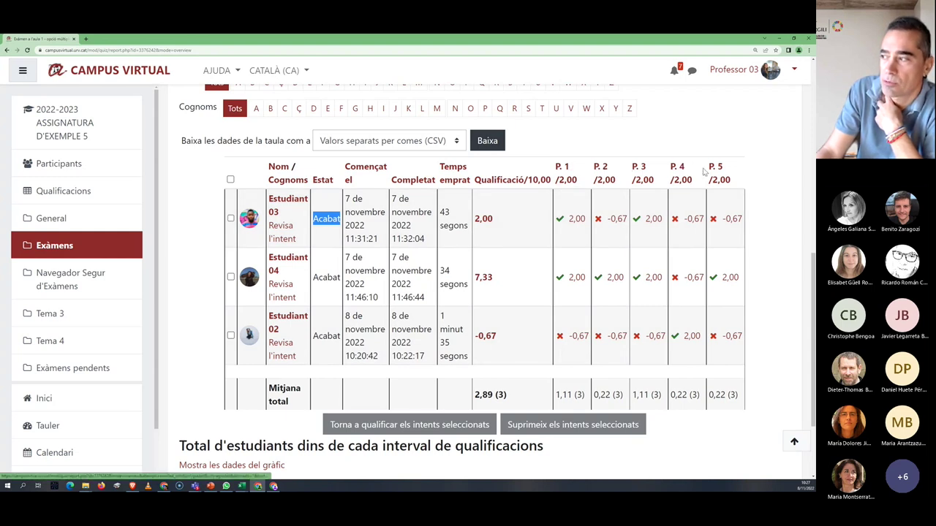
pyautogui.scroll(-1, 744, 173)
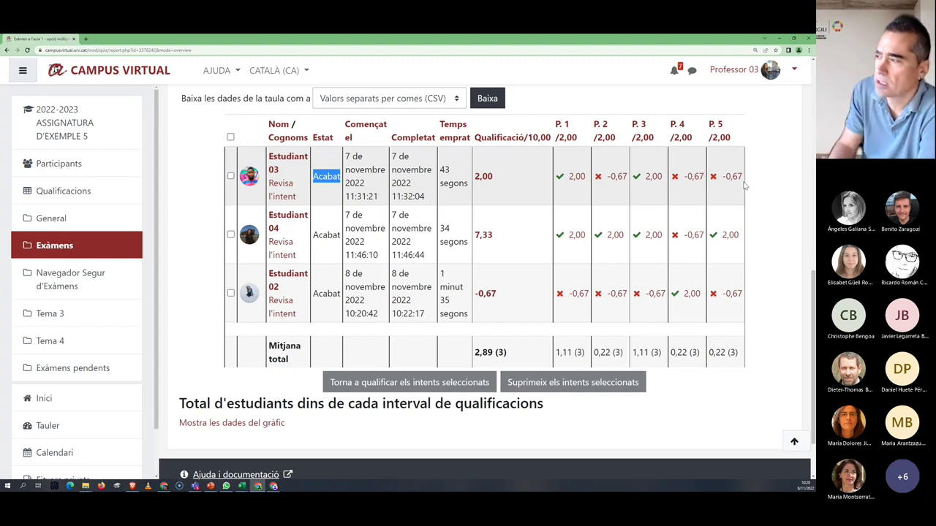
# Step: Open and close the first student's review of question 1
pyautogui.click(576, 179)
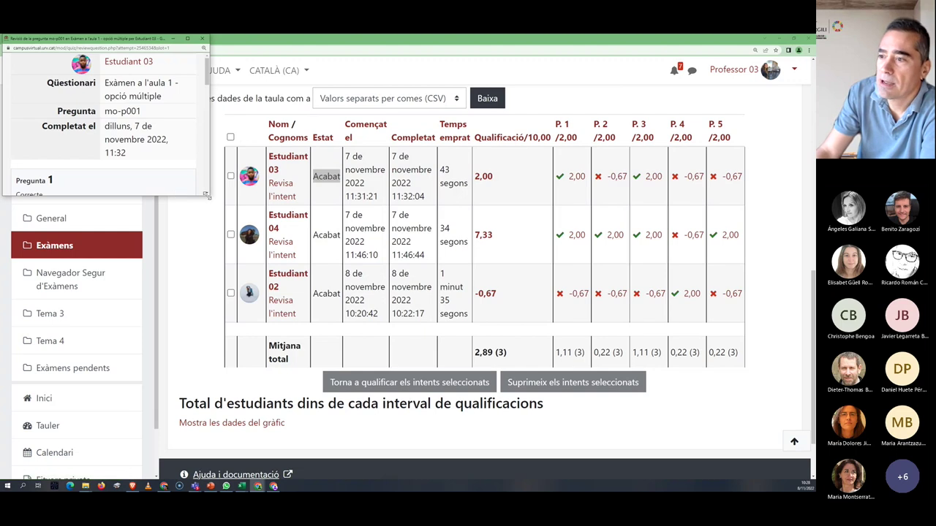
pyautogui.moveTo(207, 196); pyautogui.dragTo(535, 424)
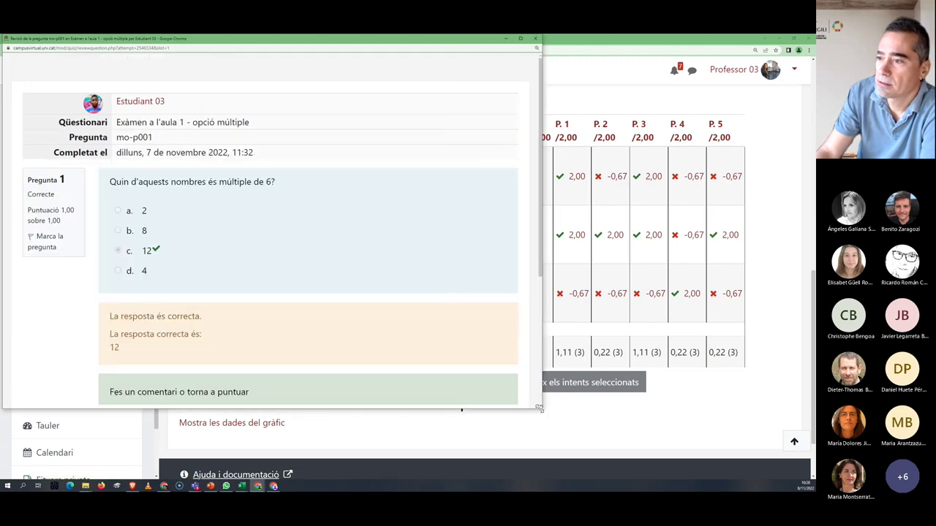
pyautogui.click(531, 39)
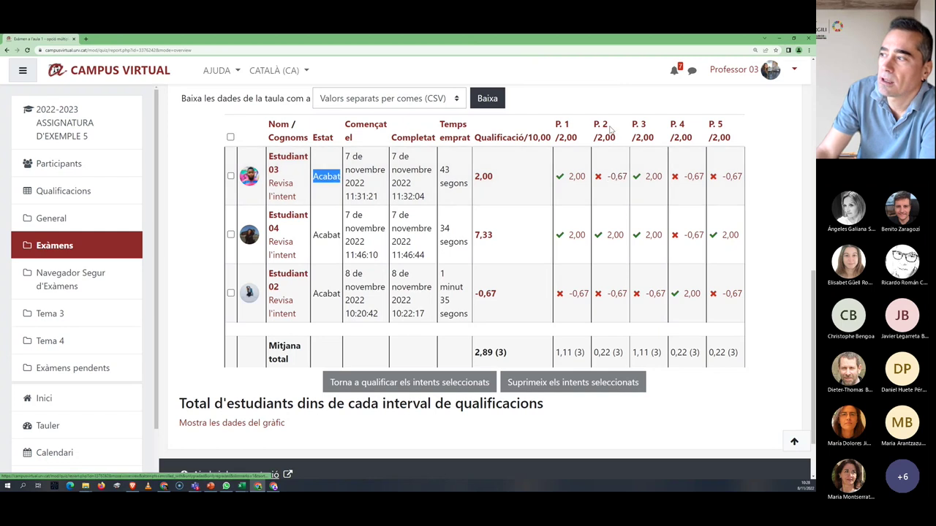
# Step: Inspect question 2's response history showing answer 4, incorrect, then close the review
pyautogui.click(618, 177)
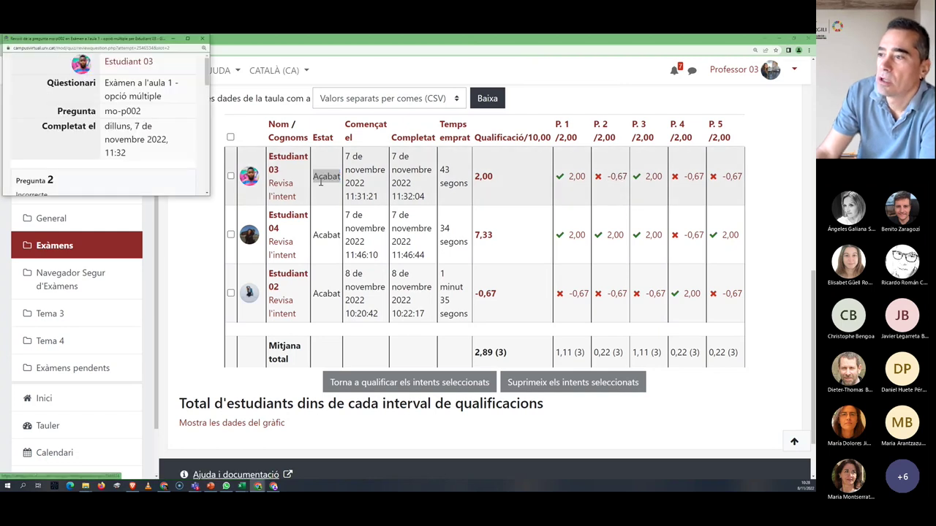
pyautogui.moveTo(208, 195); pyautogui.dragTo(634, 434)
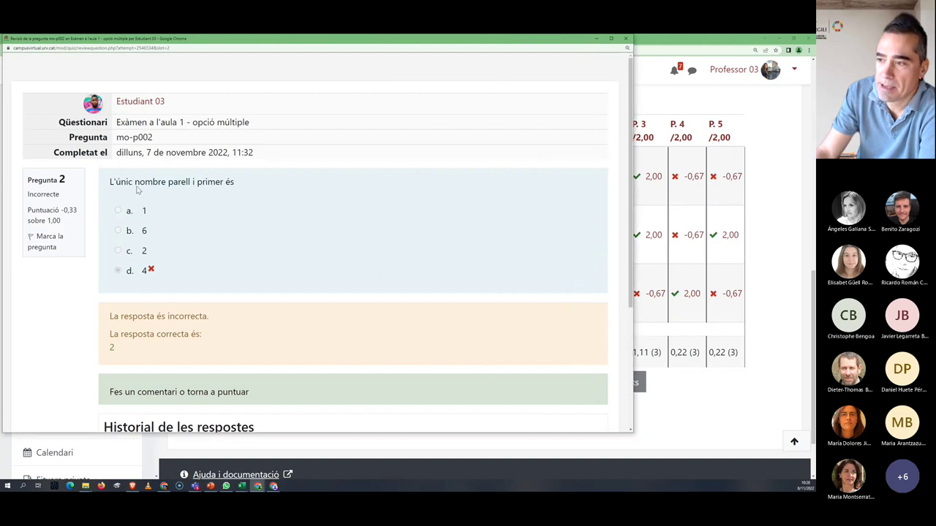
pyautogui.scroll(-1, 152, 274)
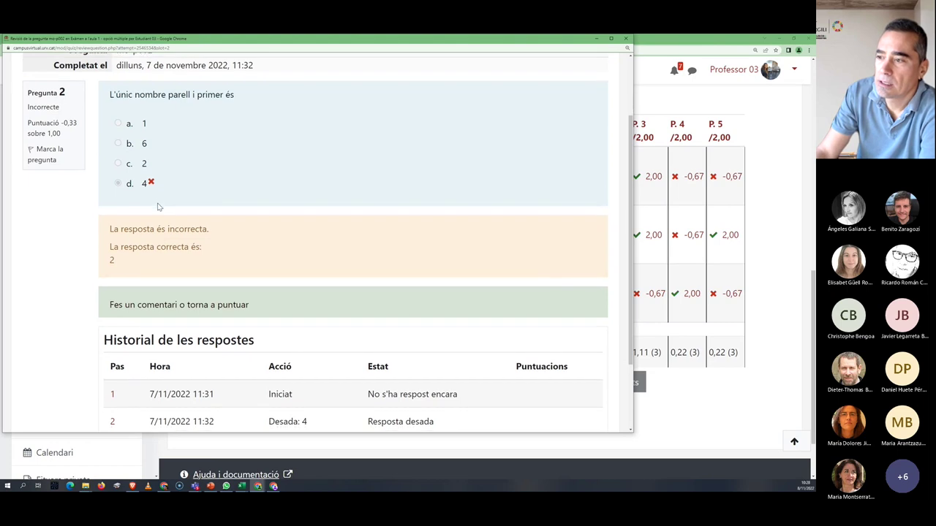
pyautogui.scroll(-1, 144, 188)
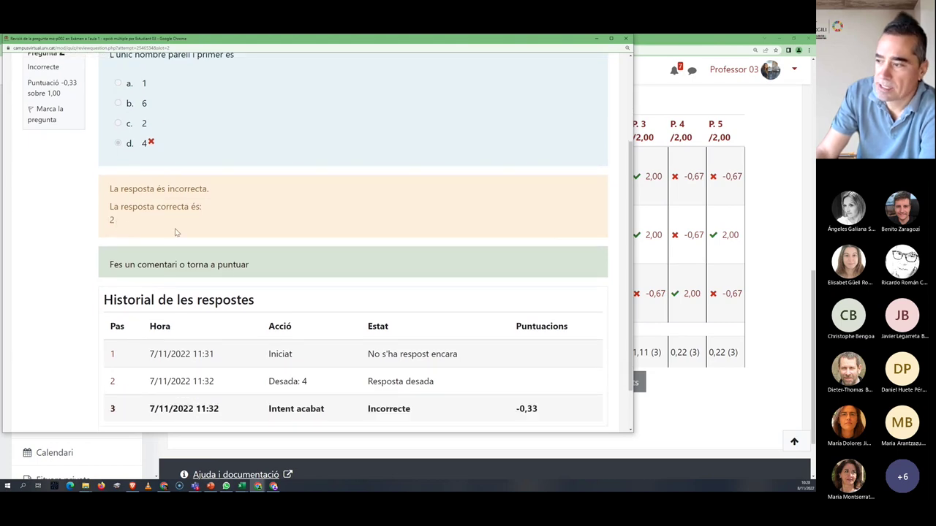
pyautogui.scroll(-1, 177, 231)
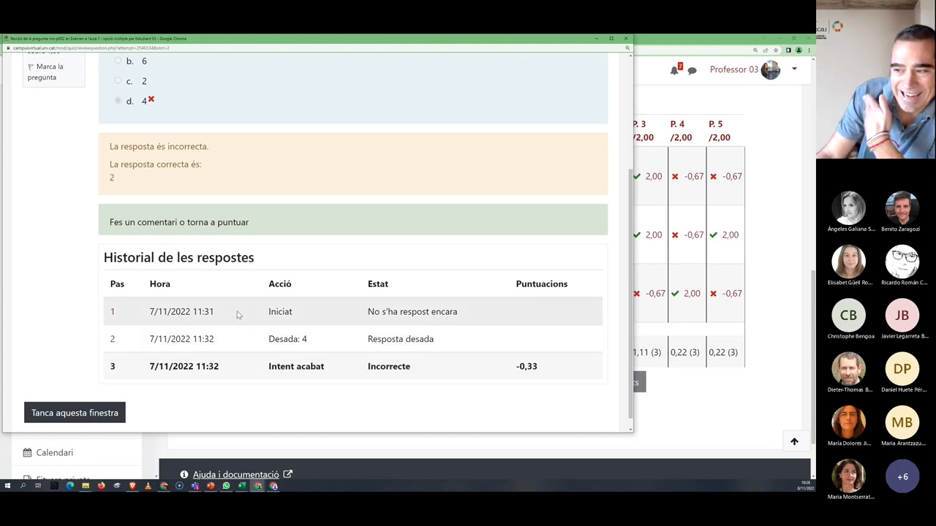
pyautogui.moveTo(221, 315); pyautogui.dragTo(150, 314)
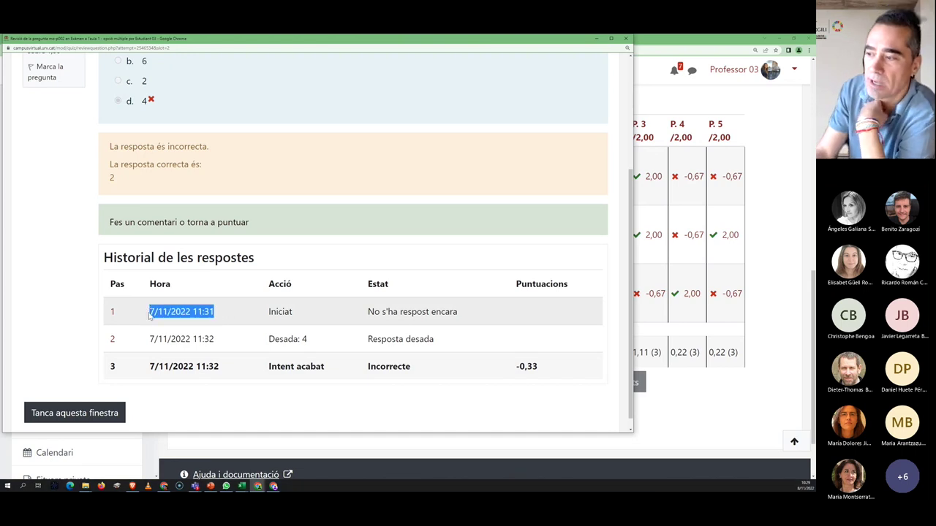
pyautogui.click(317, 342)
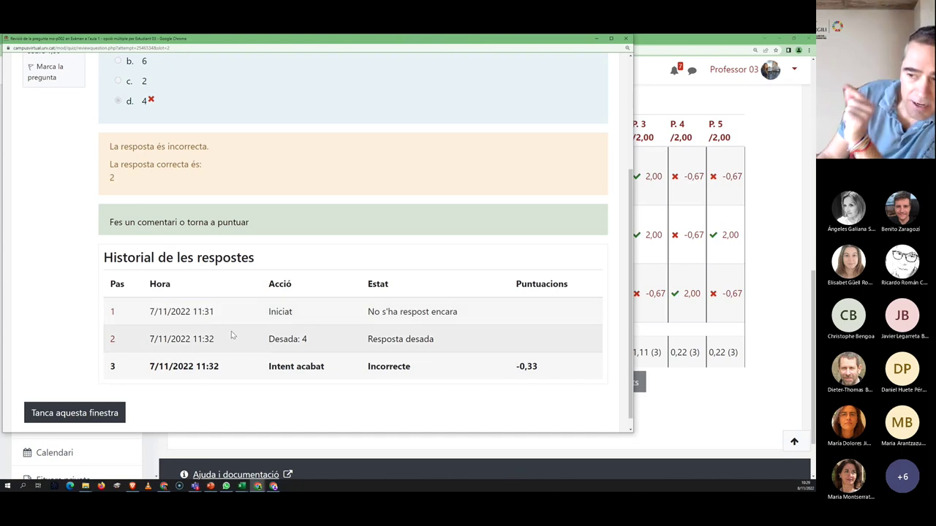
pyautogui.moveTo(309, 343); pyautogui.dragTo(297, 340)
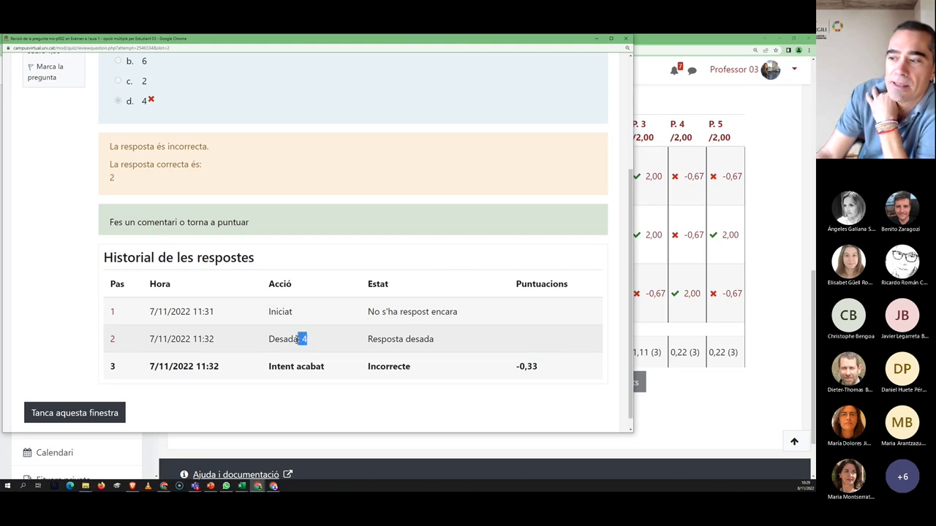
pyautogui.click(243, 370)
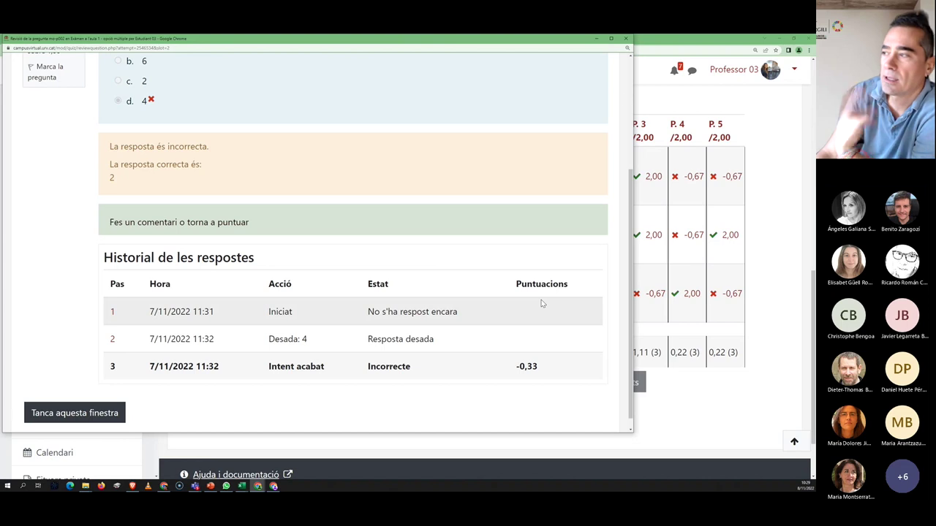
pyautogui.click(625, 39)
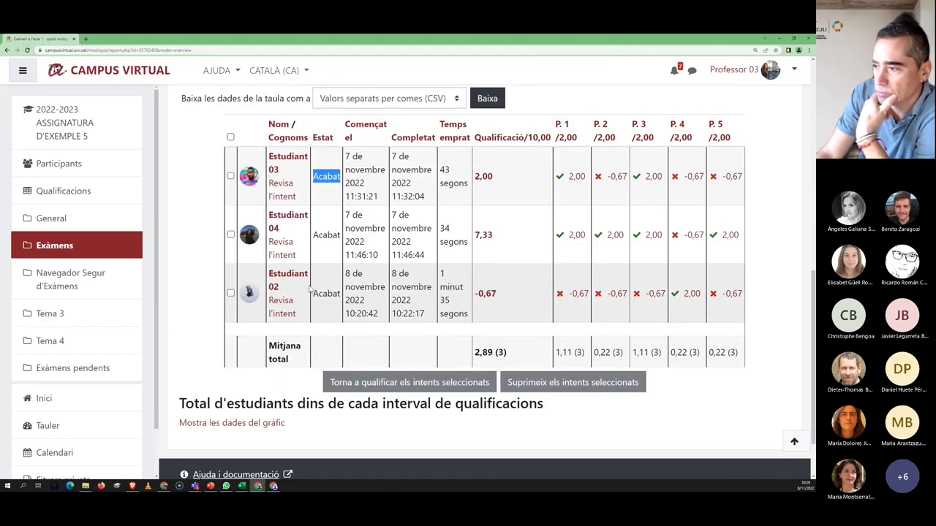
pyautogui.click(289, 306)
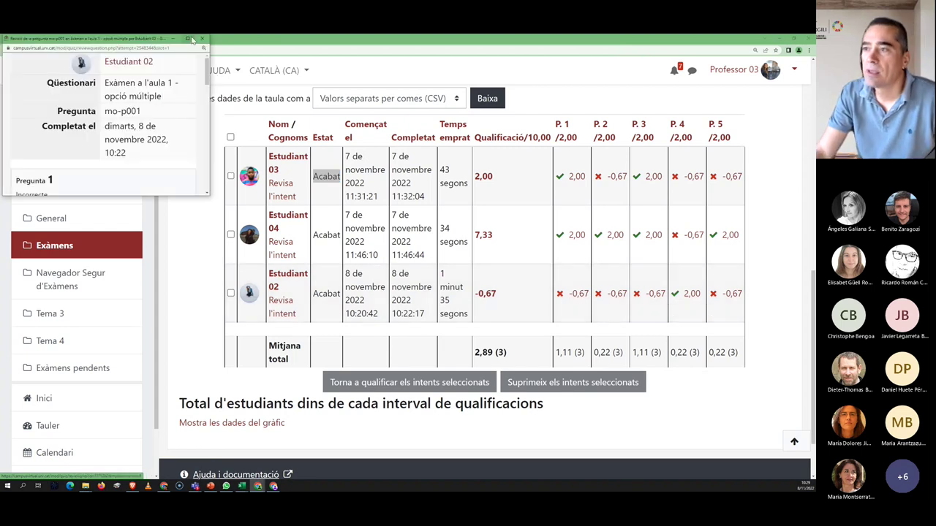
pyautogui.click(191, 38)
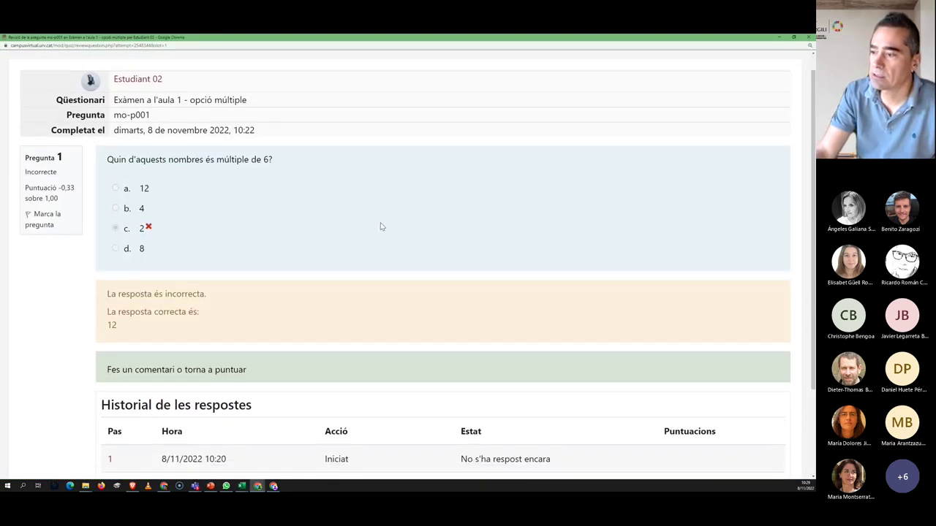
pyautogui.scroll(-3, 383, 219)
pyautogui.moveTo(236, 377); pyautogui.dragTo(204, 374)
pyautogui.click(224, 373)
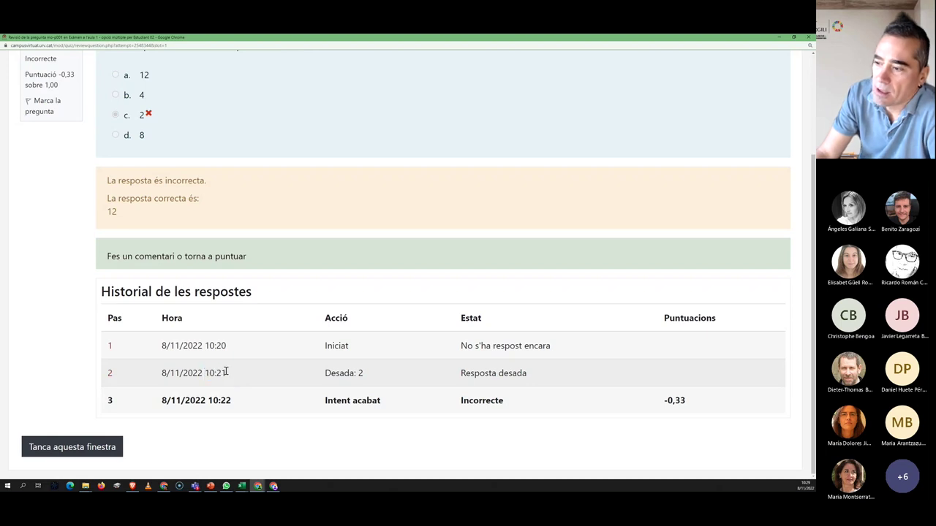
pyautogui.rightClick(228, 404)
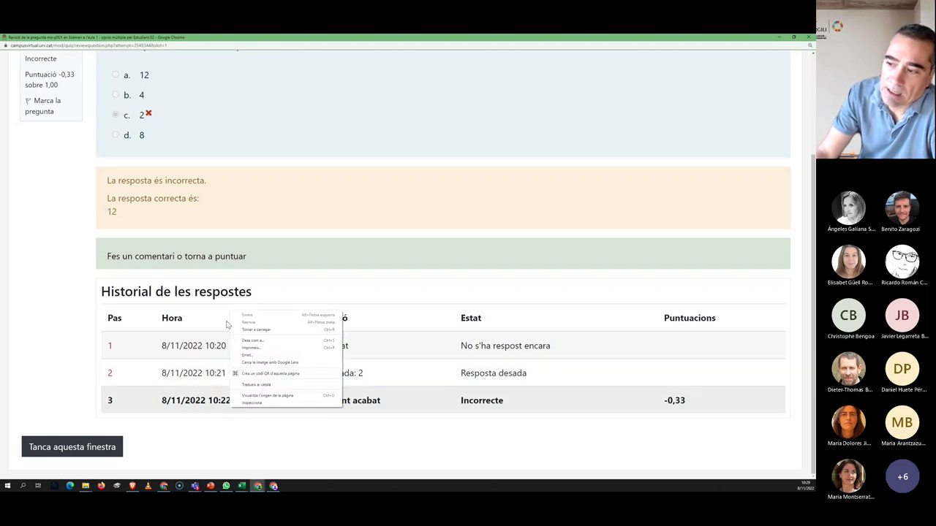
pyautogui.press('Escape')
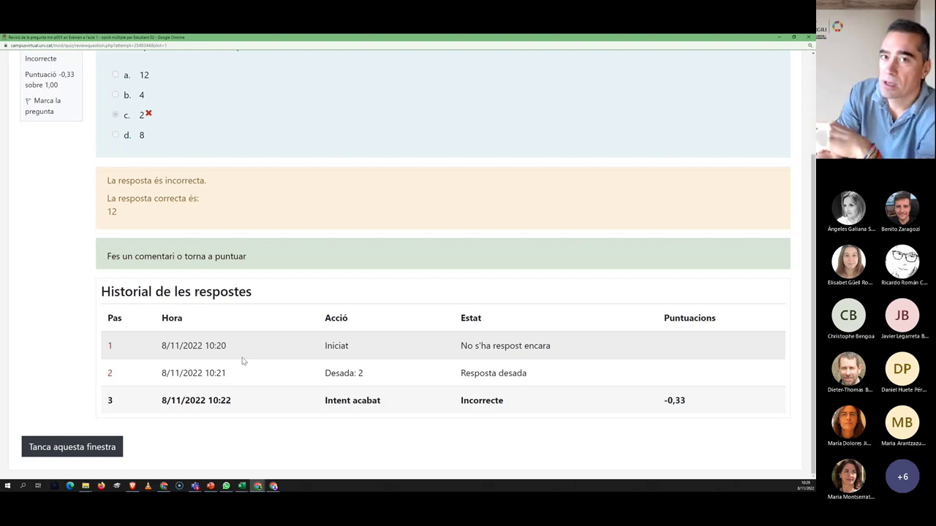
pyautogui.click(807, 36)
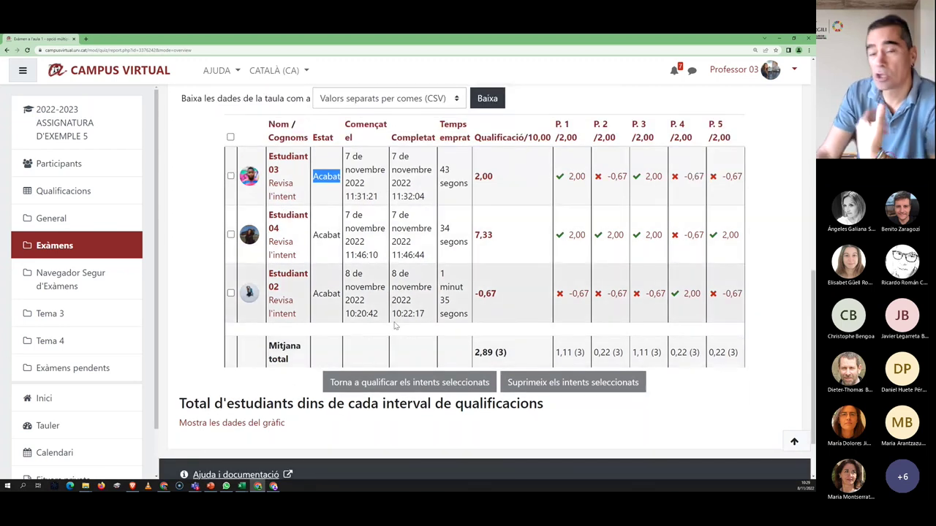
# Step: Sort the attempts by Qualificació/10,00, lowest first, then reversed to highest first
pyautogui.scroll(3, 413, 307)
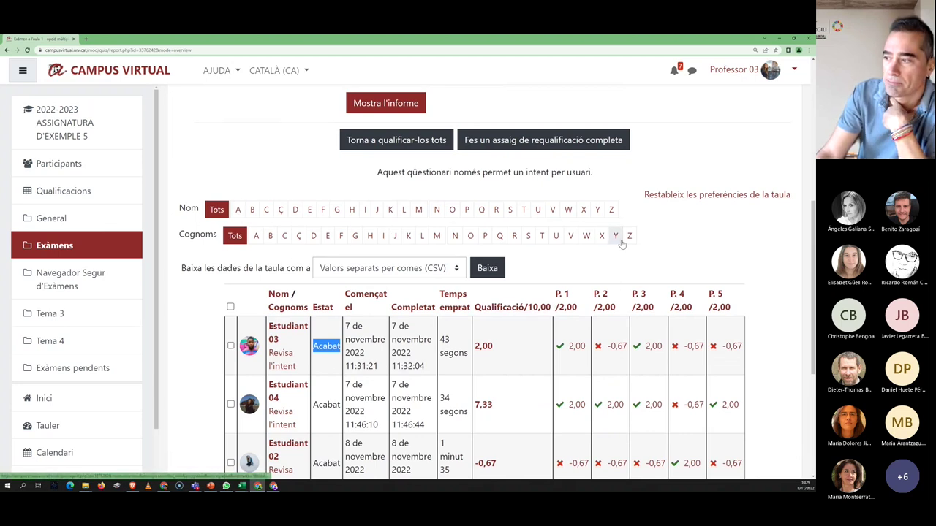
pyautogui.scroll(-2, 579, 316)
pyautogui.scroll(-1, 575, 317)
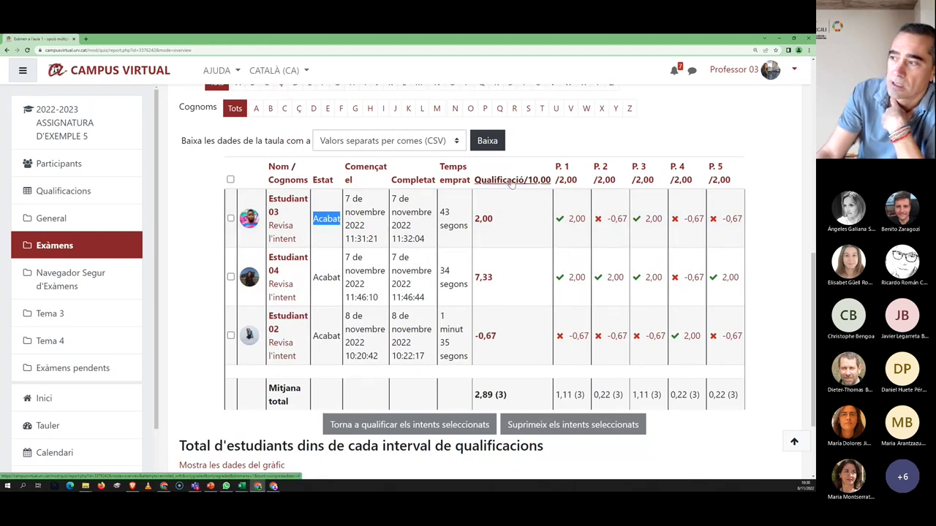
pyautogui.click(512, 180)
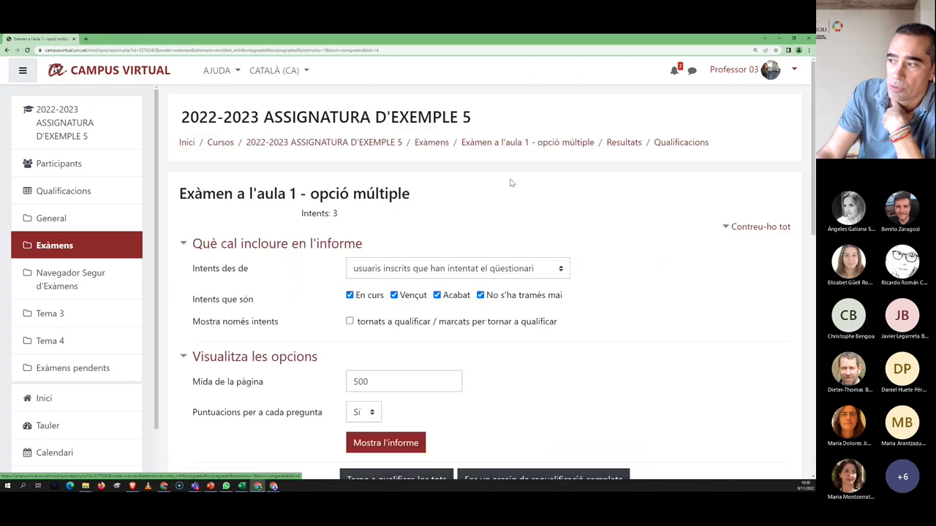
pyautogui.scroll(-5, 515, 186)
pyautogui.scroll(-3, 539, 197)
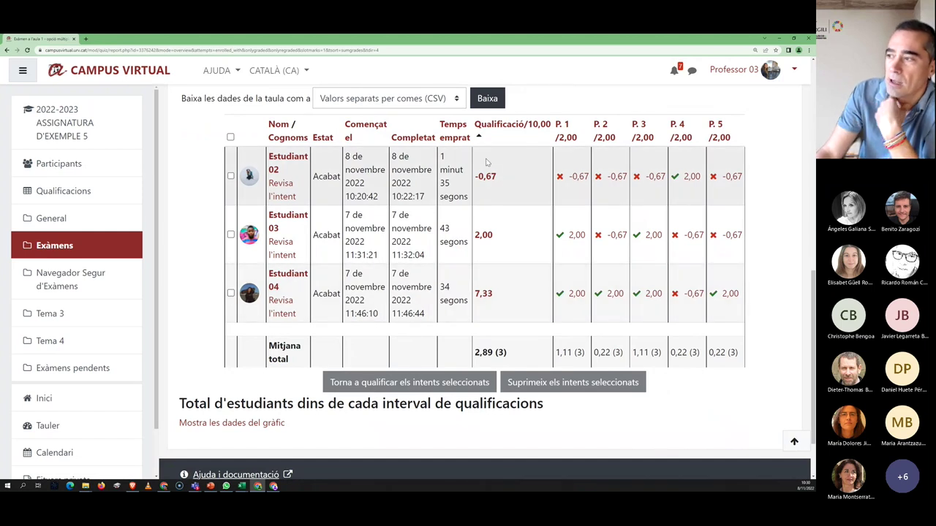
pyautogui.click(497, 125)
pyautogui.scroll(-6, 511, 147)
pyautogui.scroll(-1, 512, 146)
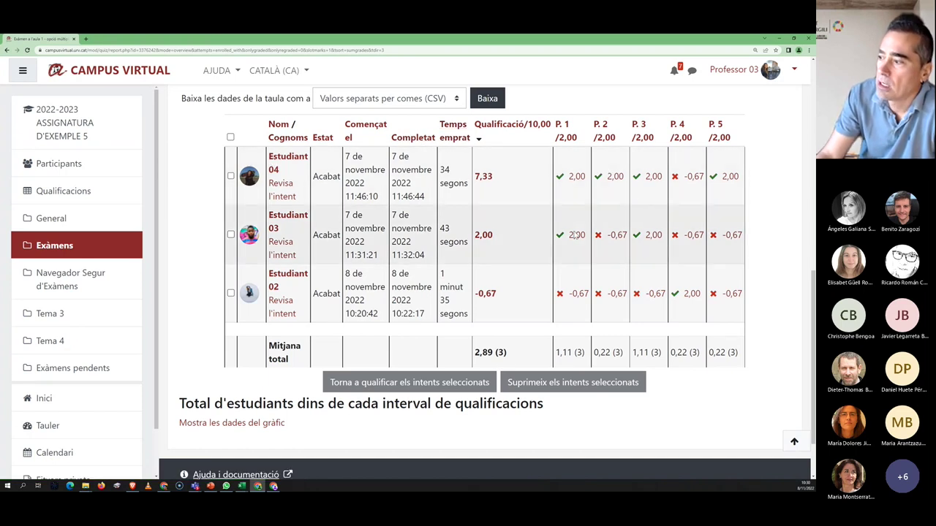
pyautogui.scroll(-2, 573, 240)
pyautogui.scroll(10, 572, 240)
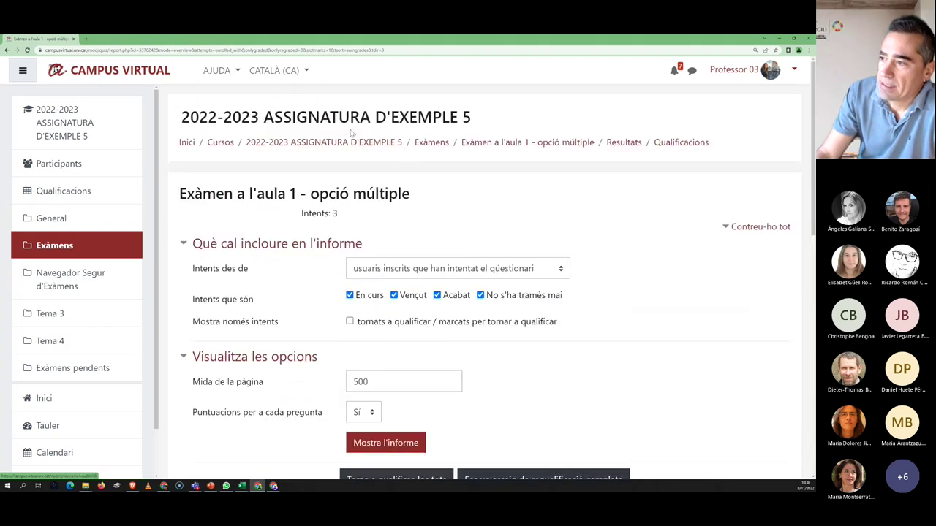
# Step: Go back to the course and open 'Exàmen a l'aula 2 - preguntes obertes' attempts report
pyautogui.click(356, 145)
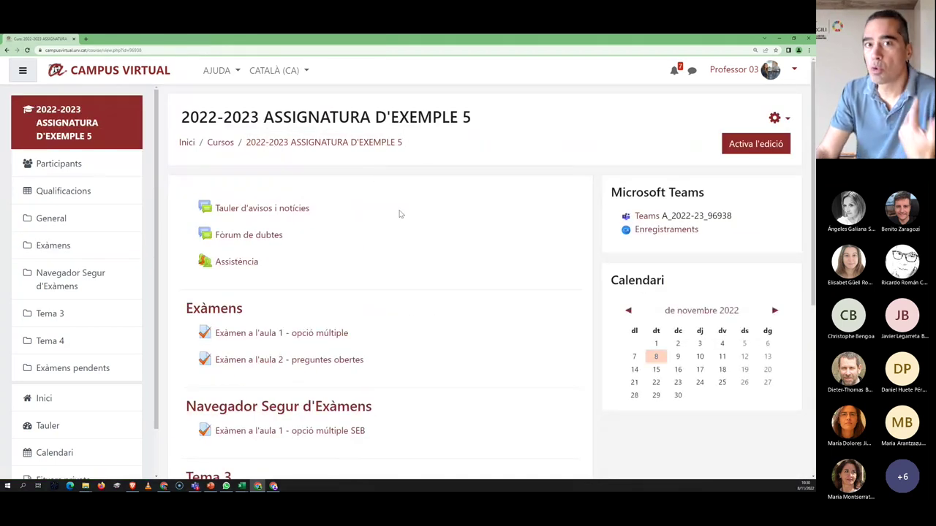
pyautogui.scroll(-3, 417, 219)
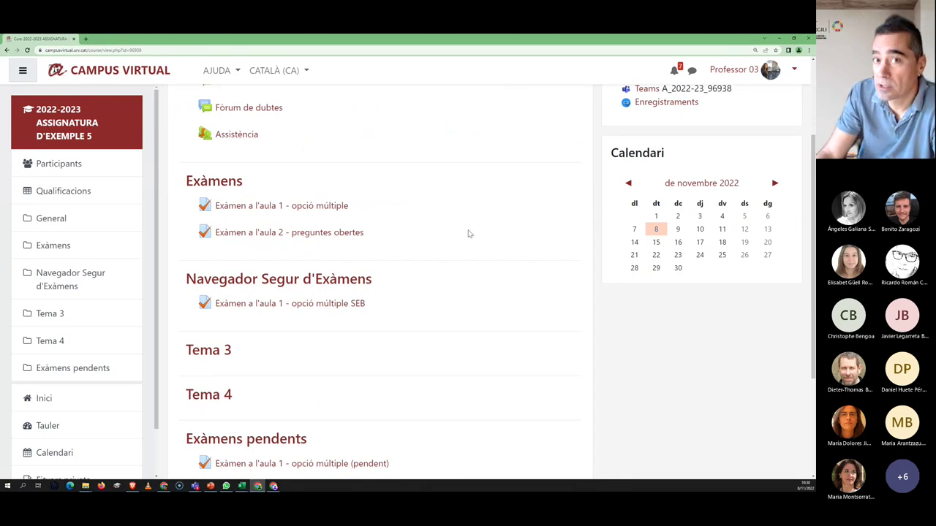
pyautogui.click(356, 234)
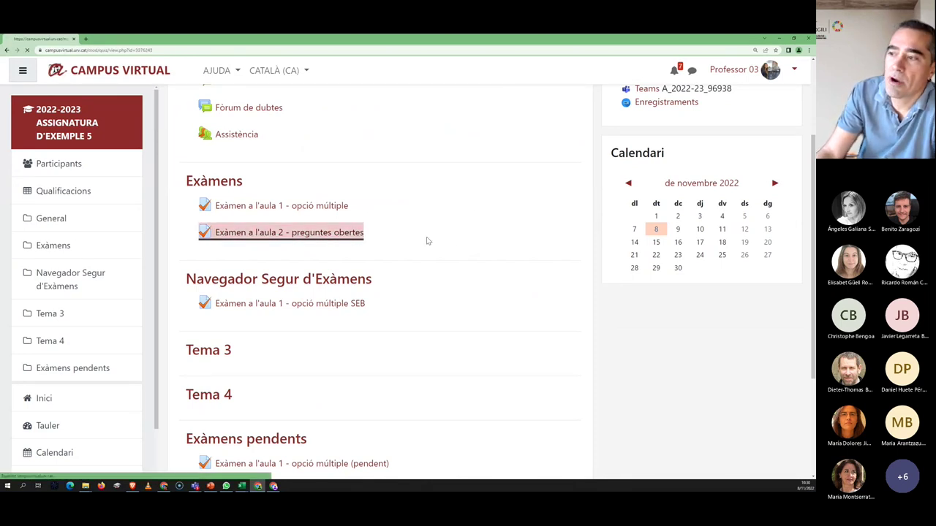
pyautogui.scroll(-1, 541, 249)
pyautogui.click(491, 281)
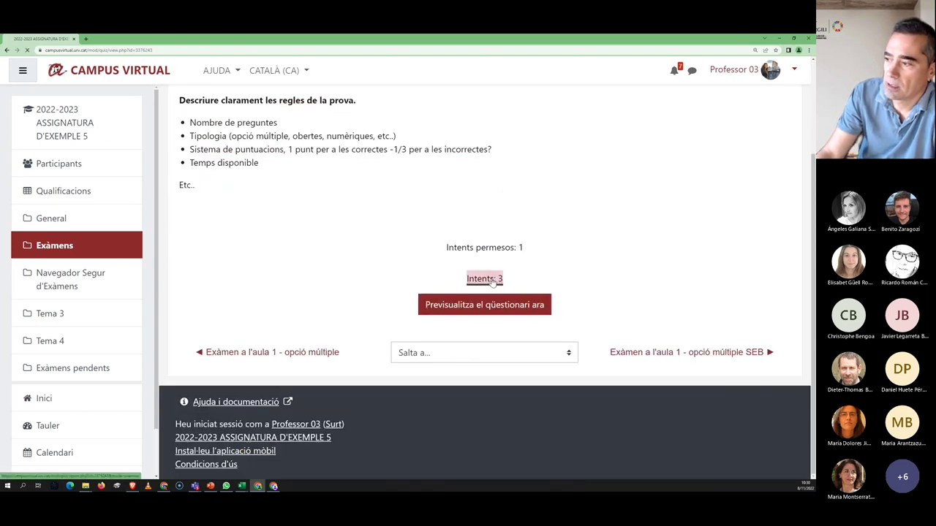
pyautogui.scroll(-10, 497, 277)
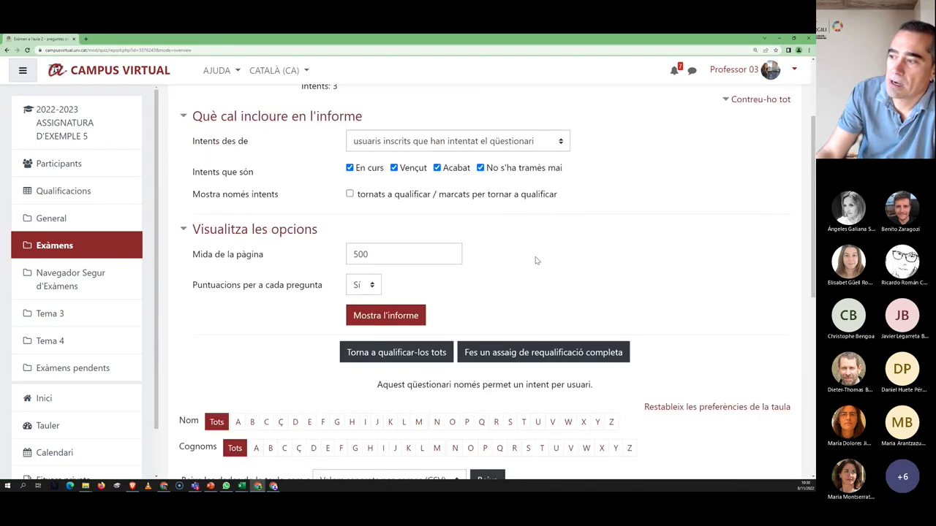
pyautogui.scroll(-5, 536, 258)
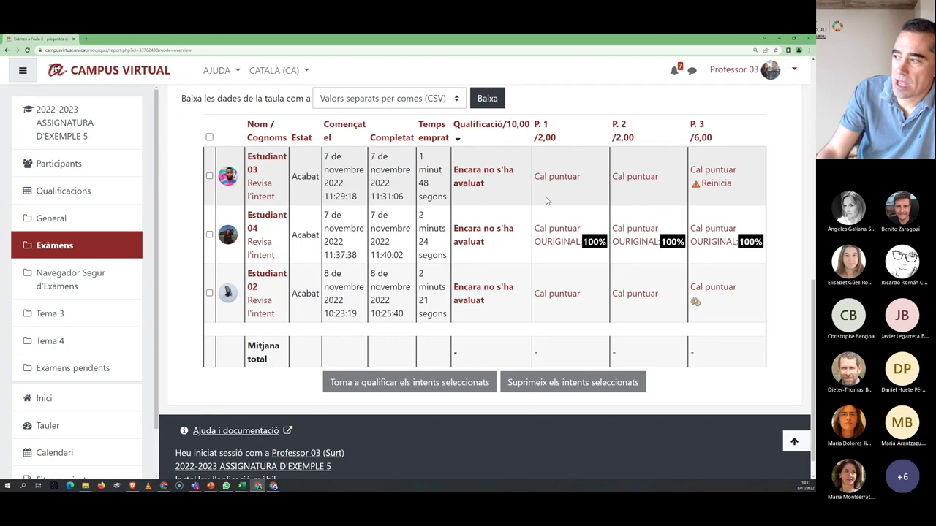
# Step: Open and enlarge Estudiant 03's answer to question 1 to read it
pyautogui.click(556, 177)
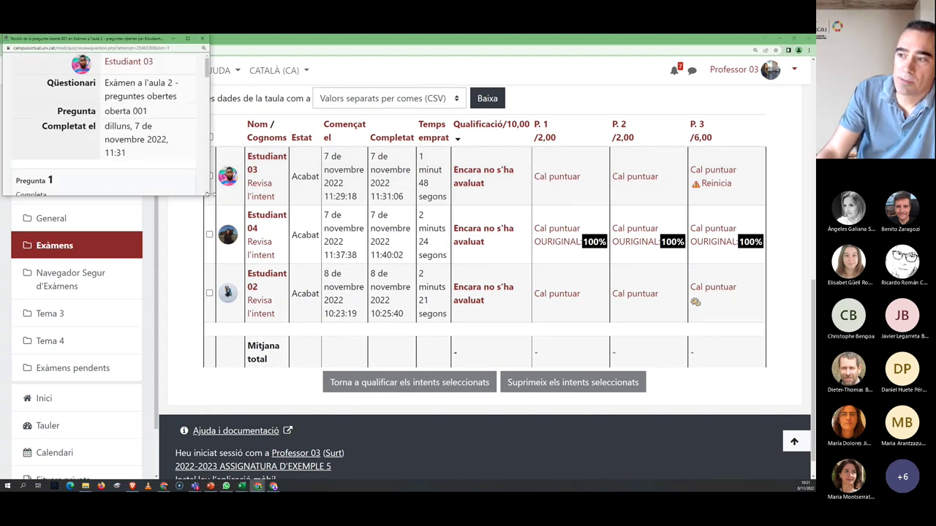
pyautogui.moveTo(207, 196); pyautogui.dragTo(638, 432)
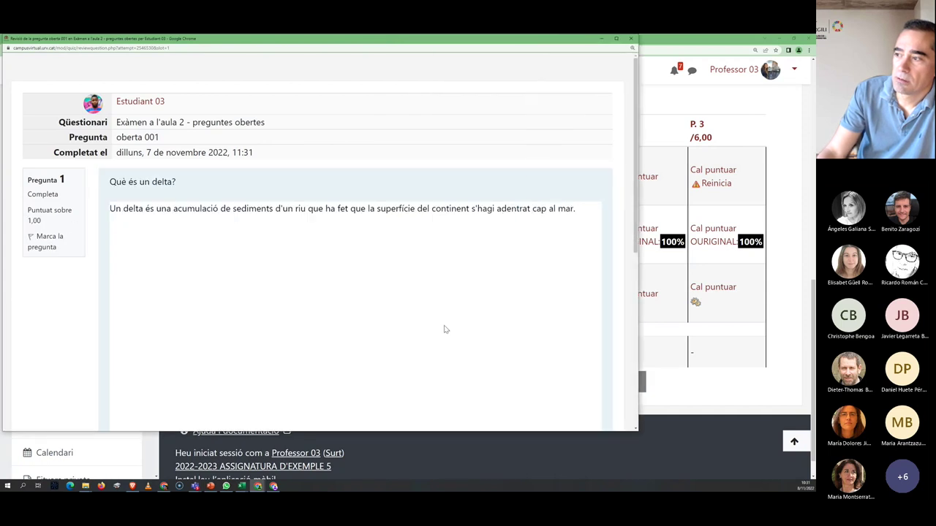
pyautogui.scroll(-2, 223, 239)
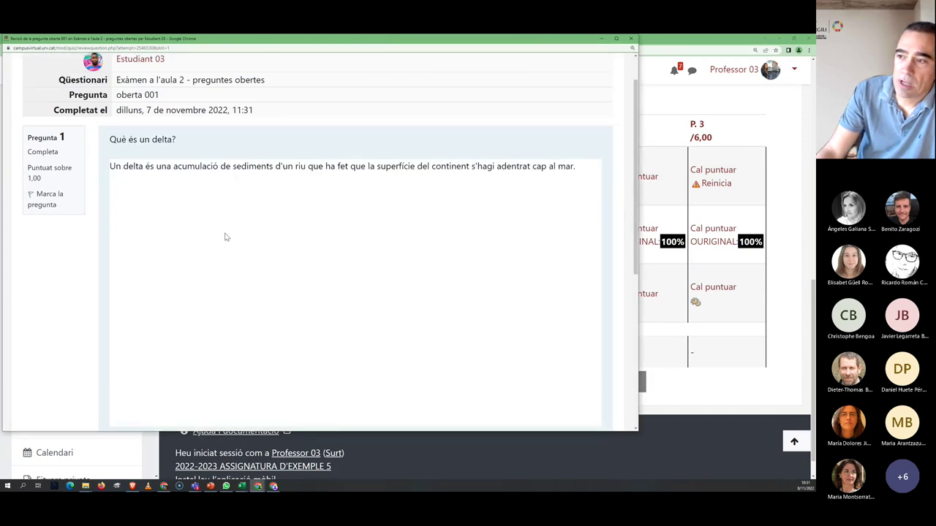
pyautogui.scroll(-3, 197, 141)
pyautogui.scroll(-1, 197, 141)
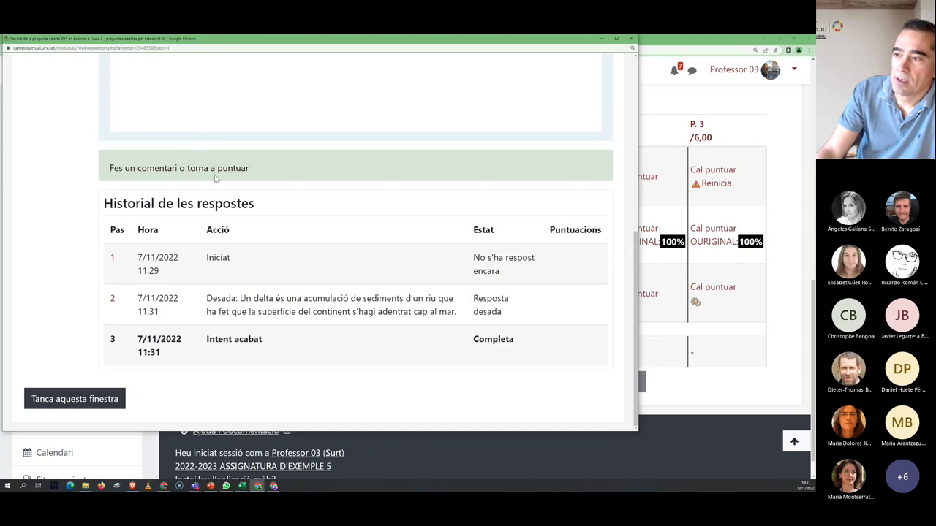
# Step: Open the comment and grading form, then close both windows without entering a score
pyautogui.click(218, 168)
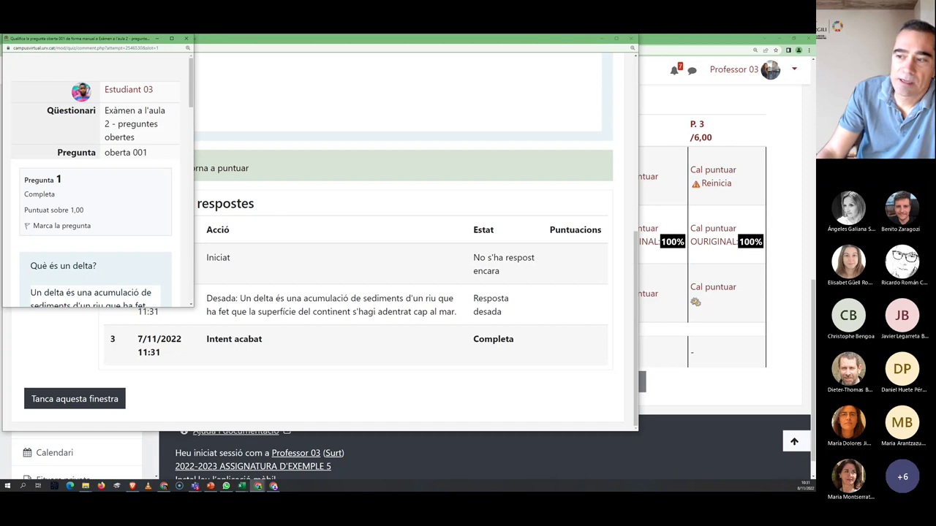
pyautogui.scroll(-3, 288, 287)
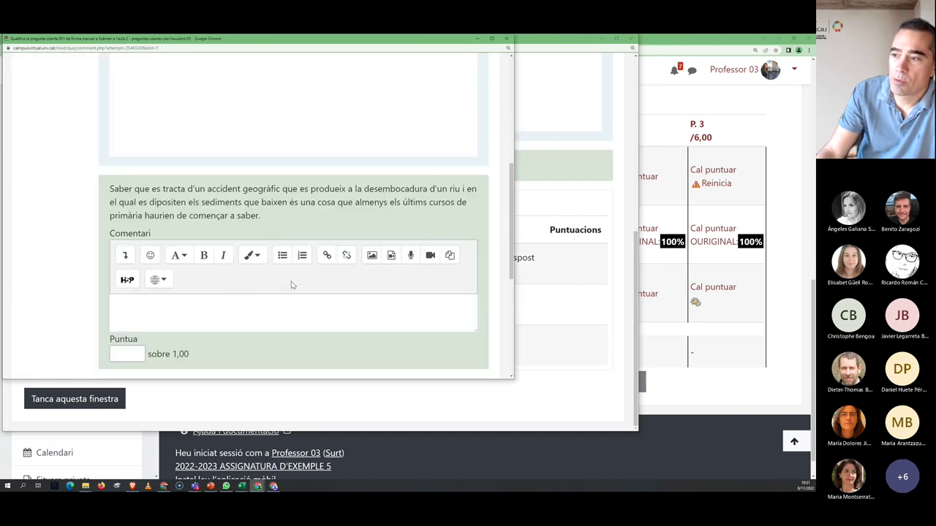
pyautogui.click(220, 315)
pyautogui.scroll(-2, 212, 307)
pyautogui.click(132, 268)
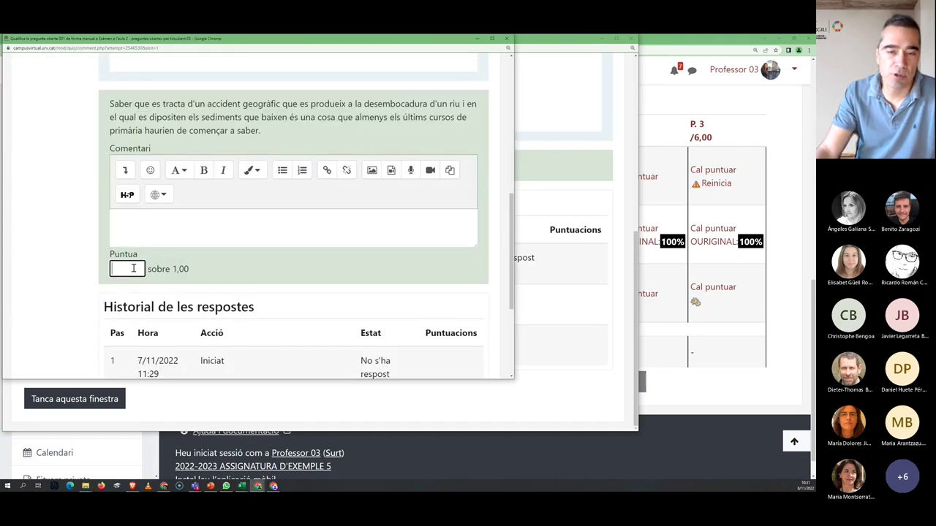
pyautogui.scroll(2, 400, 182)
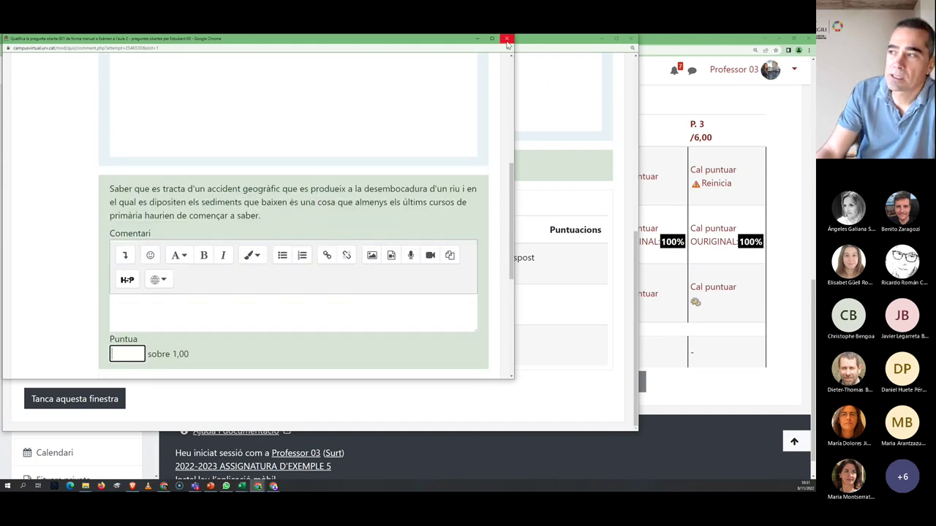
pyautogui.click(508, 40)
pyautogui.click(633, 41)
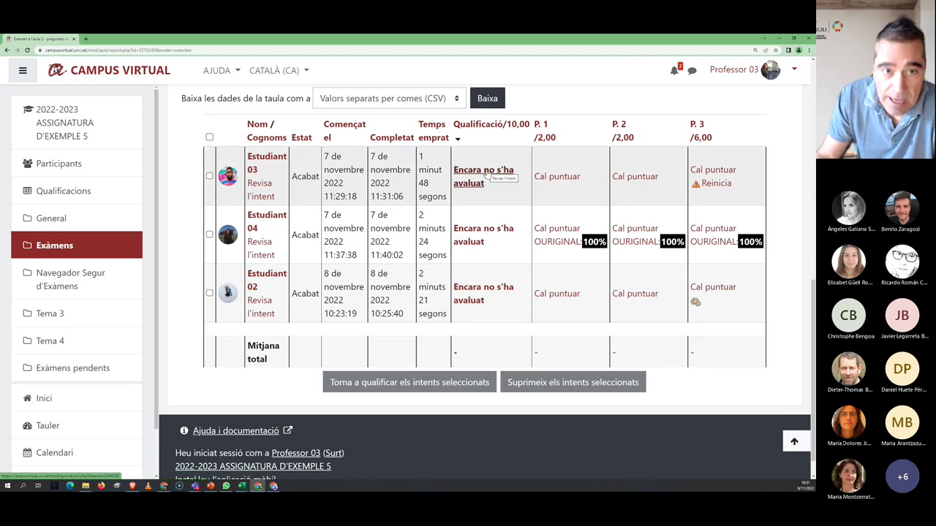
# Step: Open Estudiant 03's ungraded attempt review and scroll through the answers to all three questions
pyautogui.click(488, 171)
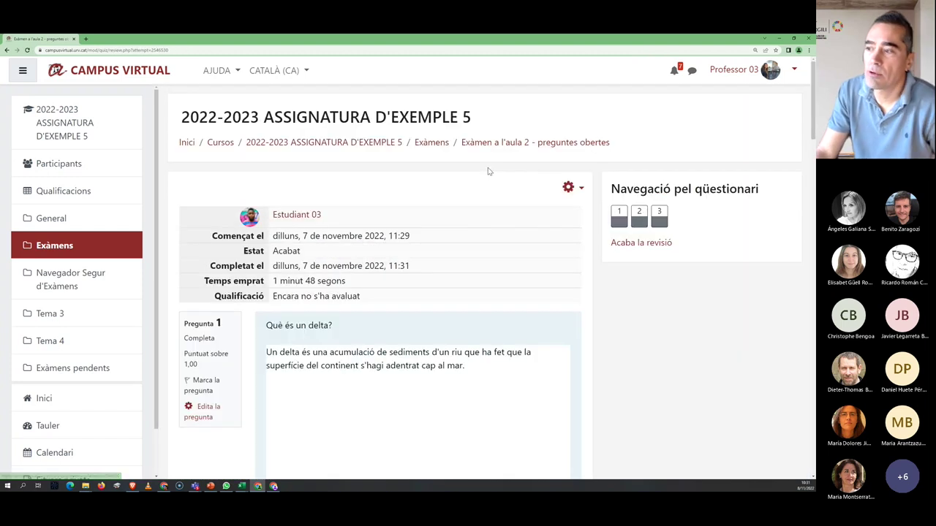
pyautogui.scroll(-2, 350, 244)
pyautogui.scroll(-10, 350, 243)
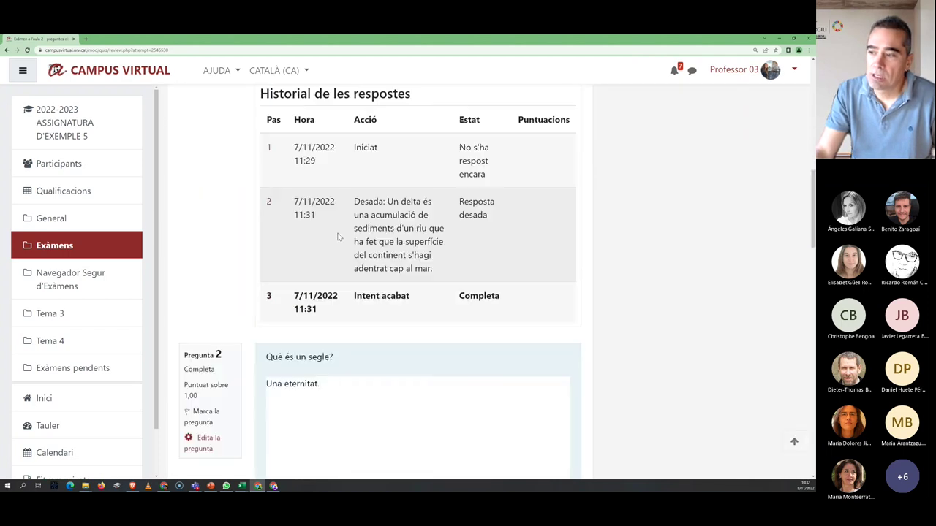
pyautogui.scroll(-10, 320, 236)
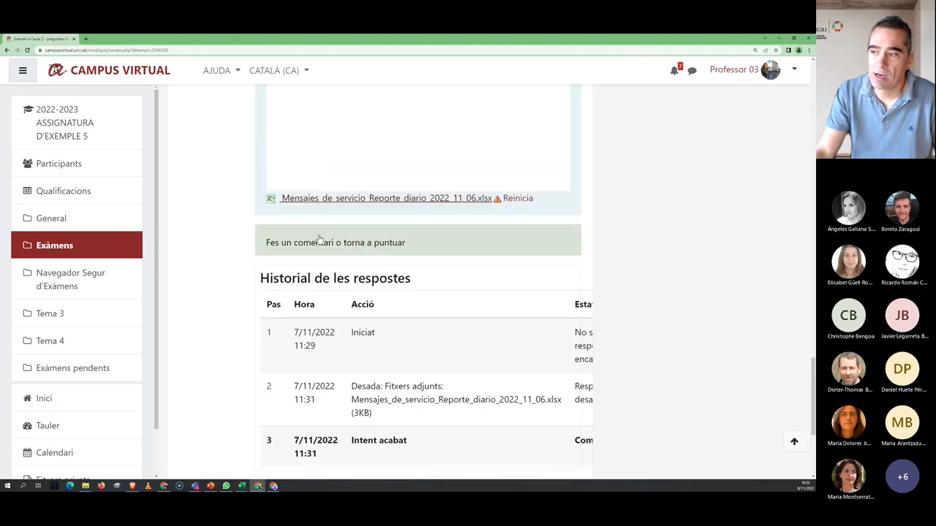
pyautogui.scroll(8, 319, 236)
pyautogui.scroll(15, 325, 248)
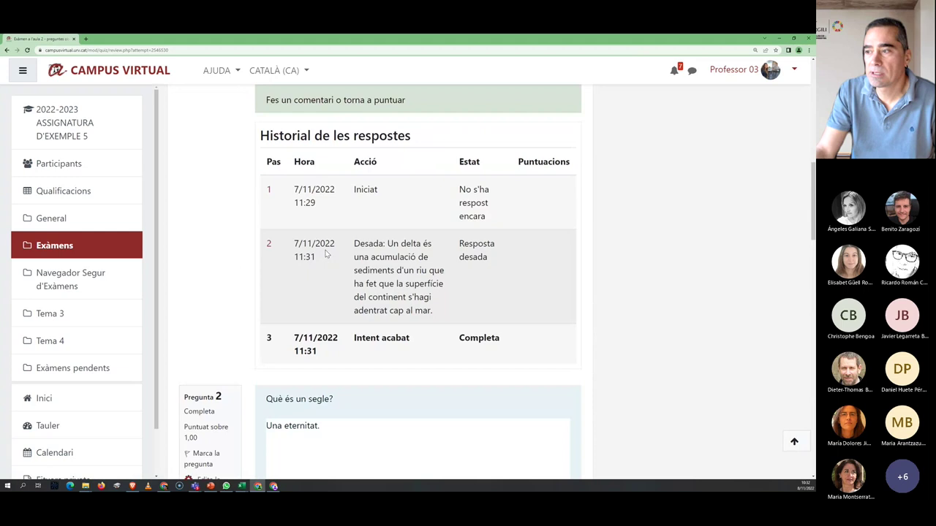
pyautogui.scroll(1, 324, 247)
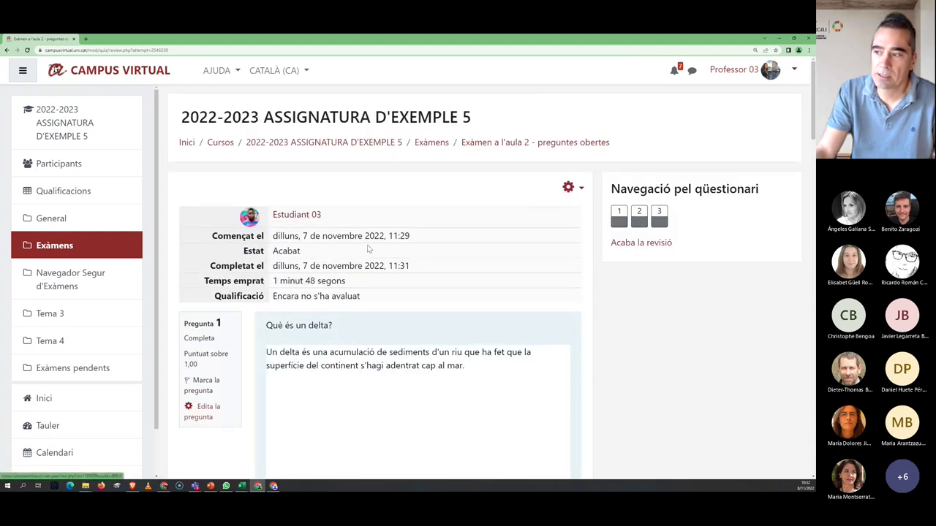
pyautogui.scroll(-2, 334, 258)
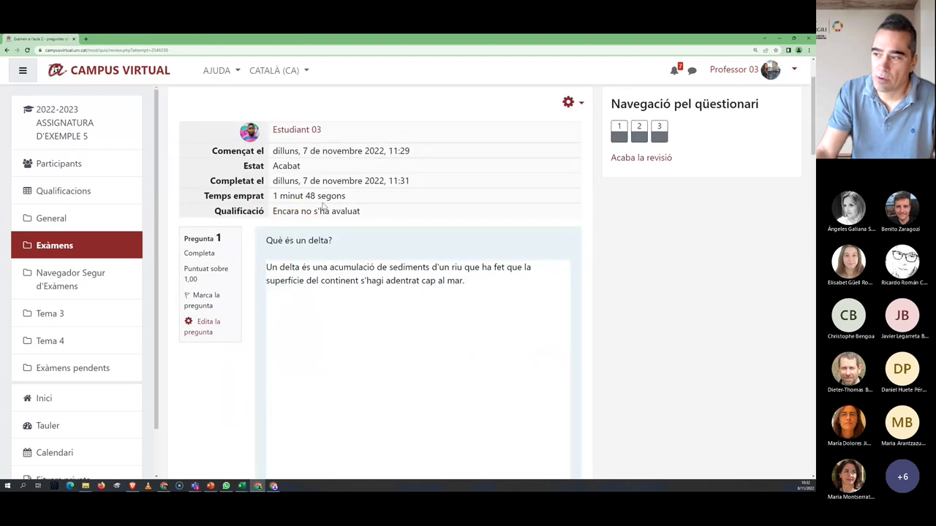
pyautogui.scroll(-8, 315, 179)
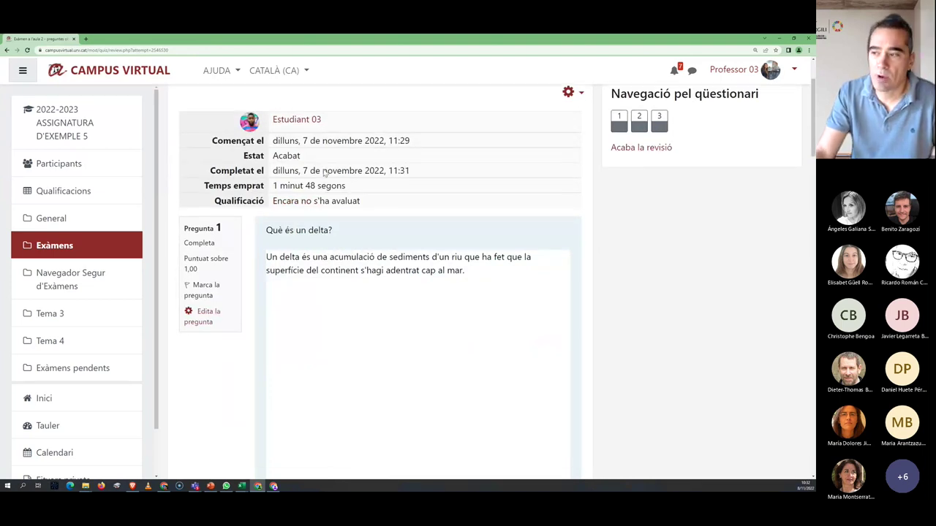
pyautogui.scroll(4, 325, 175)
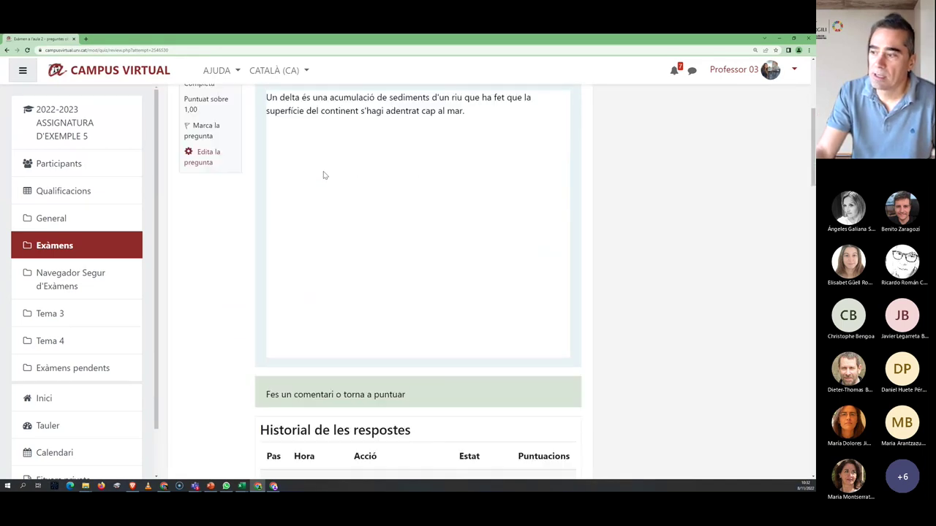
pyautogui.scroll(1, 324, 174)
pyautogui.scroll(-3, 371, 247)
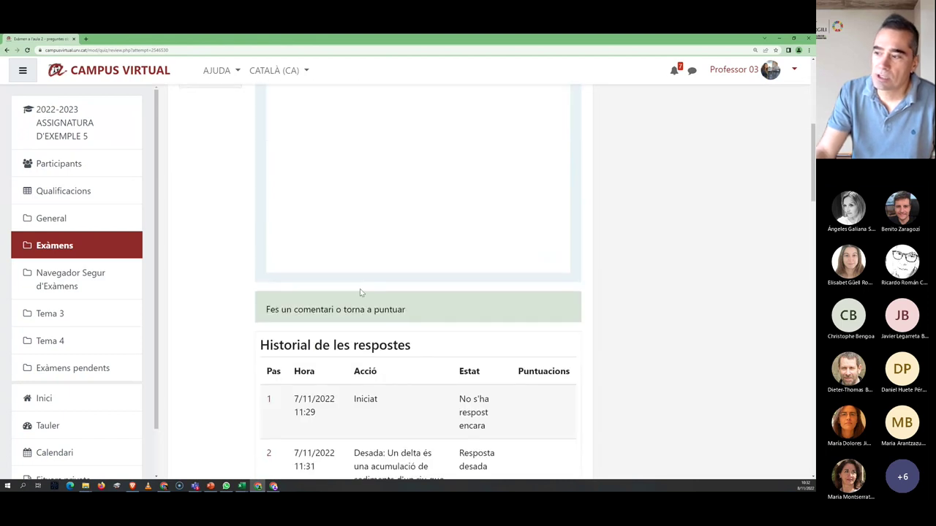
# Step: Inspect question 1's full-screen comment and regrade window, then close it without grading
pyautogui.click(347, 311)
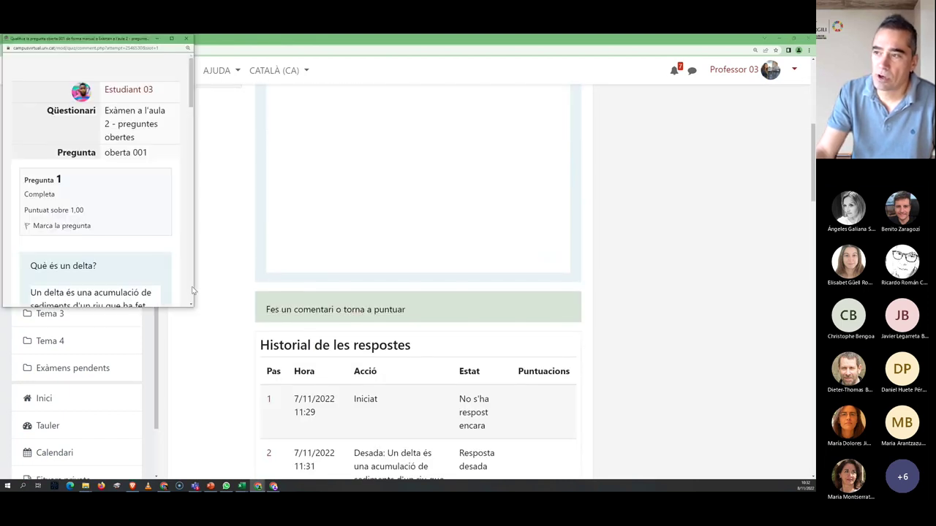
pyautogui.click(172, 39)
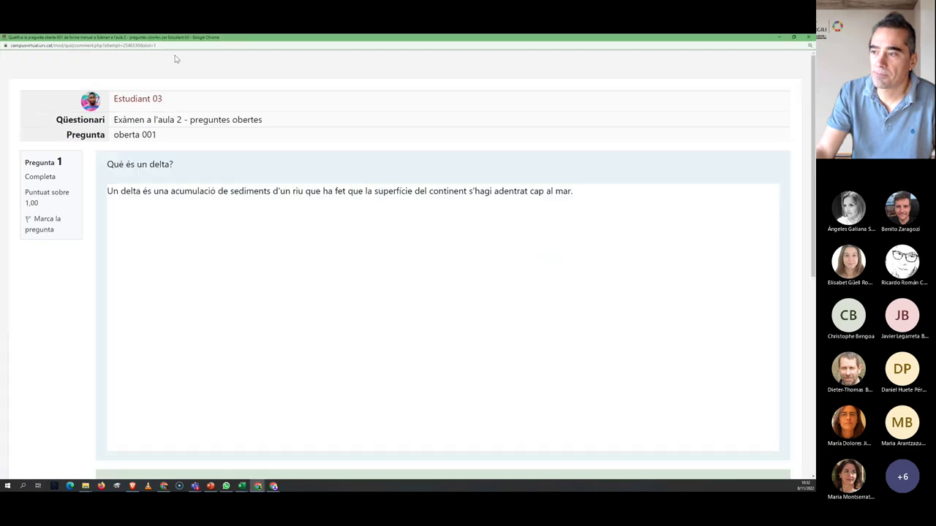
pyautogui.scroll(-3, 280, 301)
pyautogui.click(268, 307)
pyautogui.click(135, 356)
pyautogui.click(808, 36)
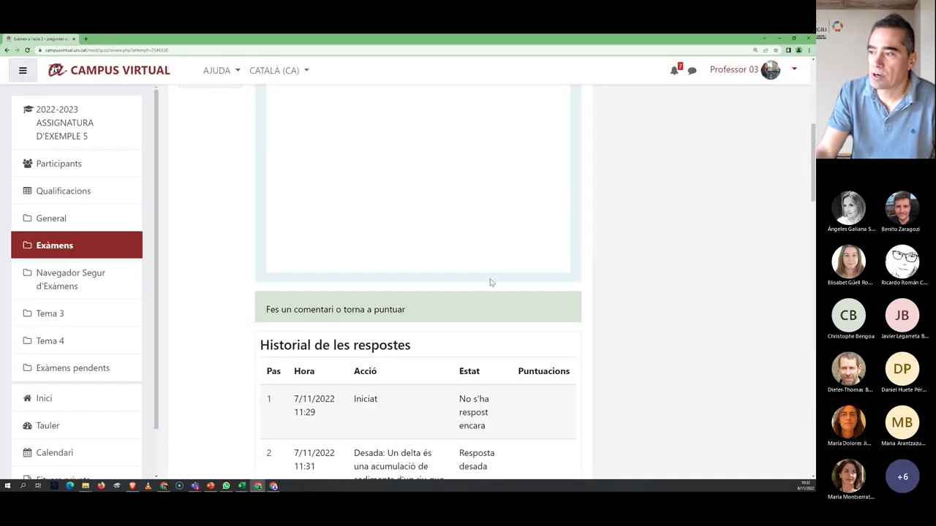
pyautogui.scroll(-8, 490, 274)
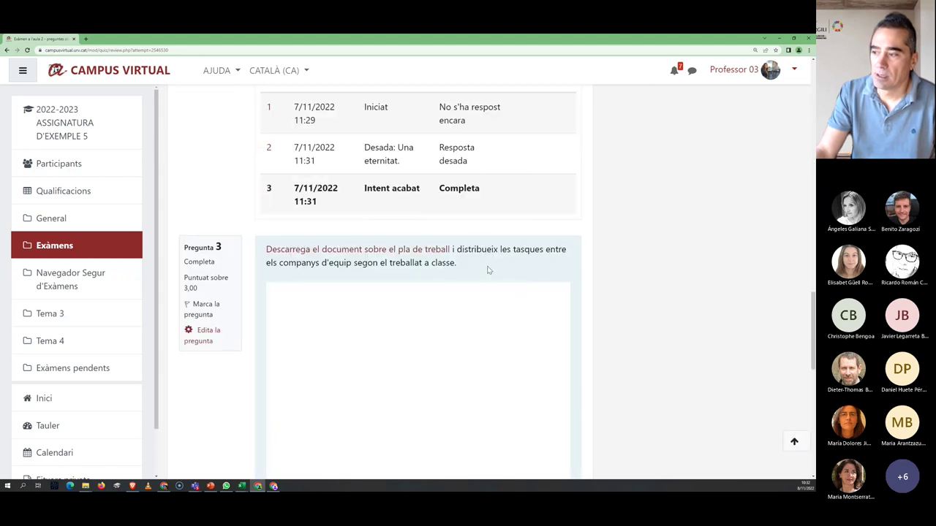
pyautogui.scroll(8, 490, 270)
pyautogui.scroll(-12, 518, 285)
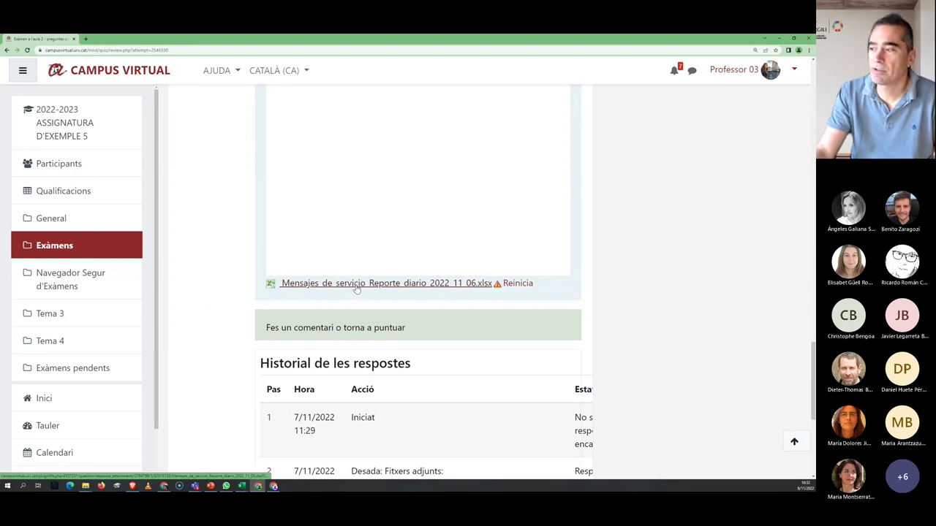
pyautogui.scroll(-3, 356, 287)
pyautogui.scroll(-3, 356, 286)
pyautogui.scroll(15, 356, 285)
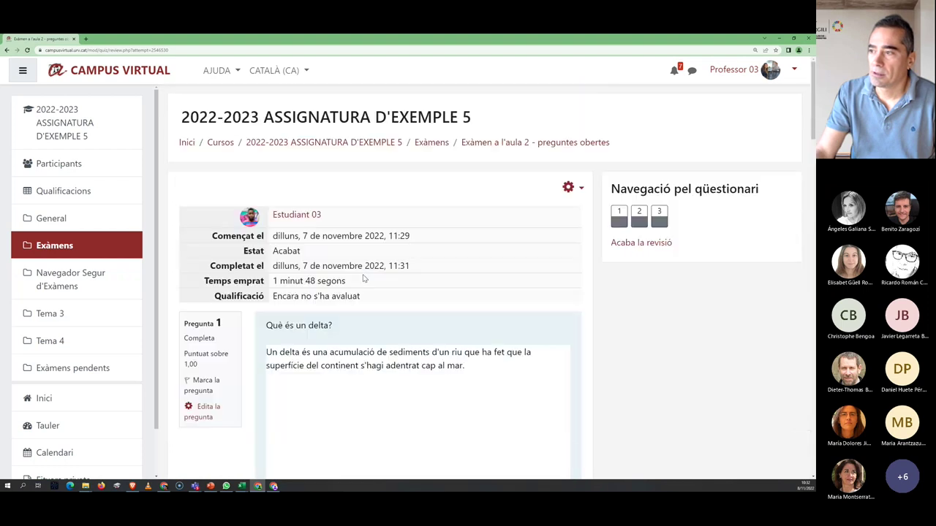
# Step: Return to the open-questions quiz page and view its attempts report (Intents: 3)
pyautogui.click(505, 143)
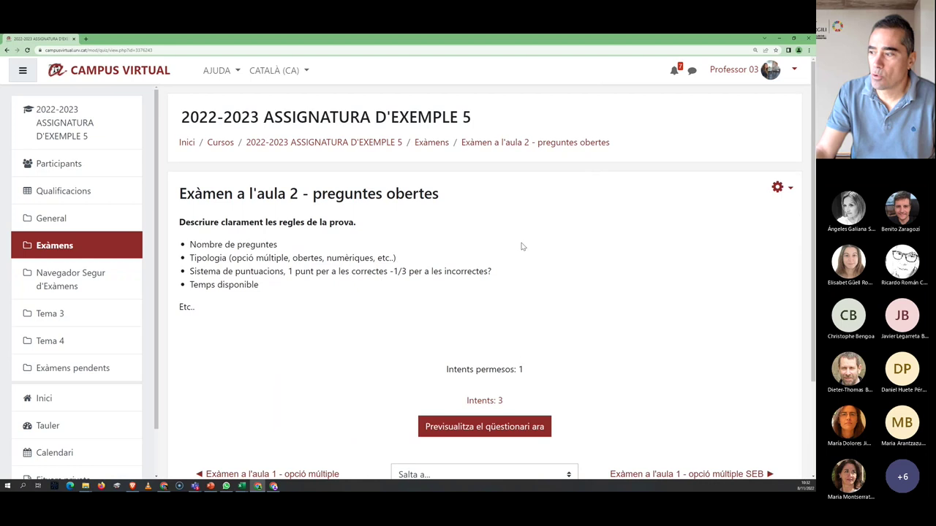
pyautogui.scroll(-3, 522, 247)
pyautogui.click(484, 277)
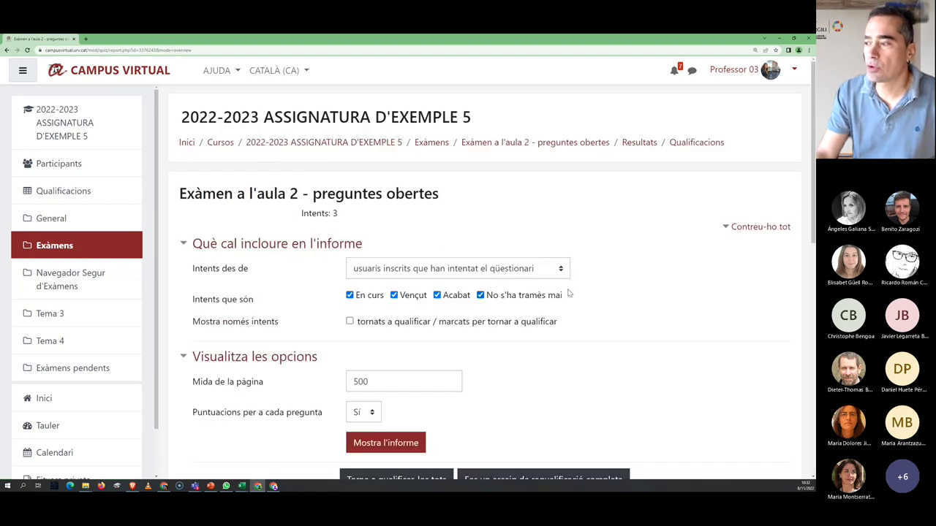
pyautogui.scroll(-6, 568, 293)
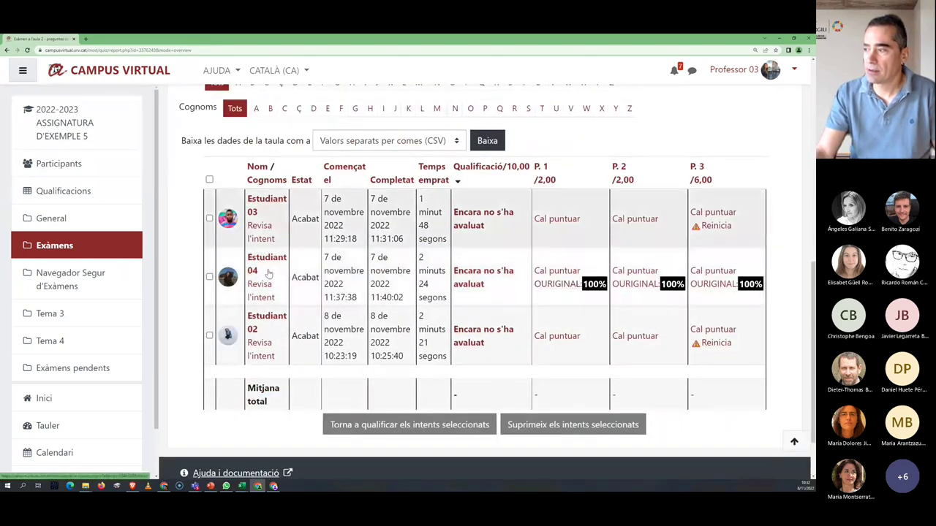
pyautogui.scroll(2, 573, 212)
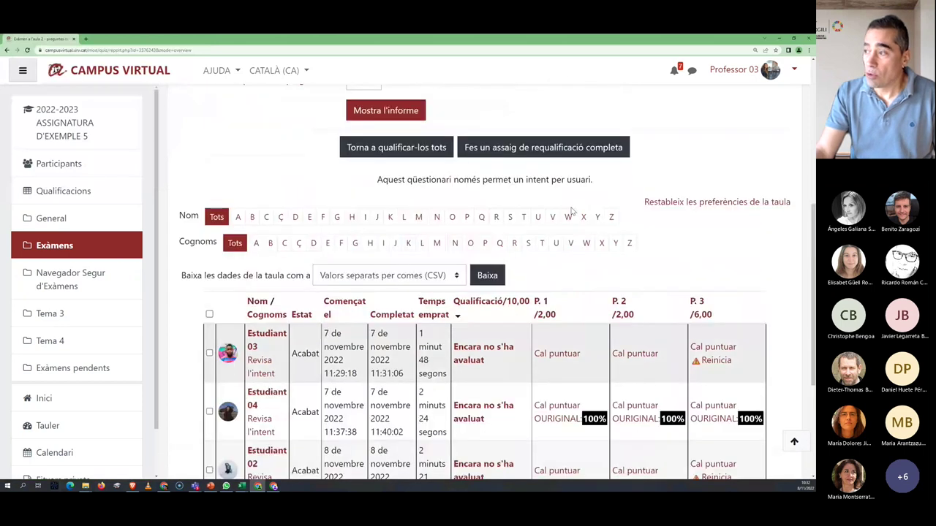
pyautogui.scroll(5, 574, 212)
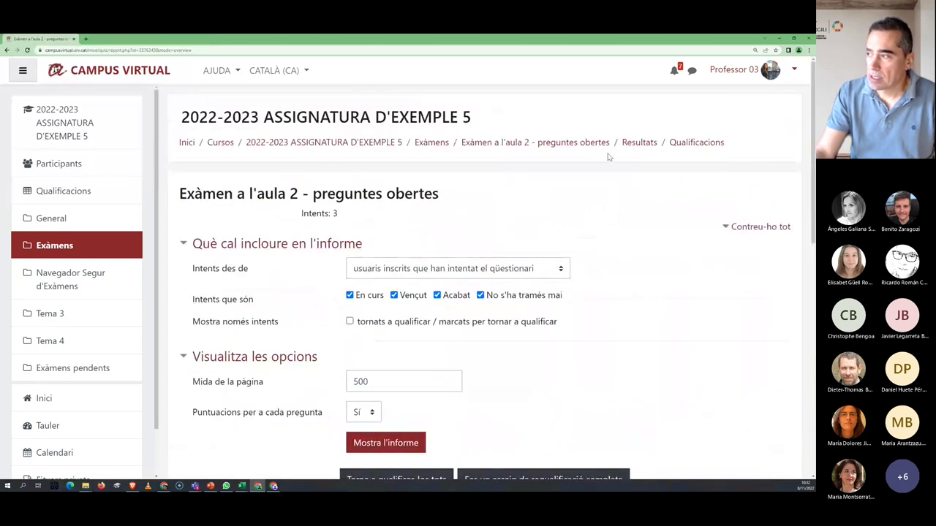
# Step: Go back to the quiz's main page and show its gear administration menu
pyautogui.click(589, 149)
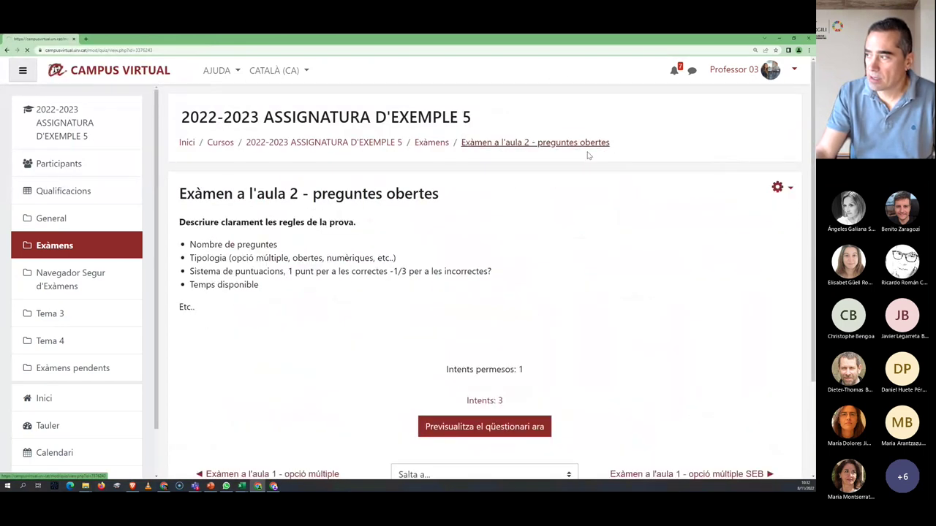
pyautogui.click(776, 188)
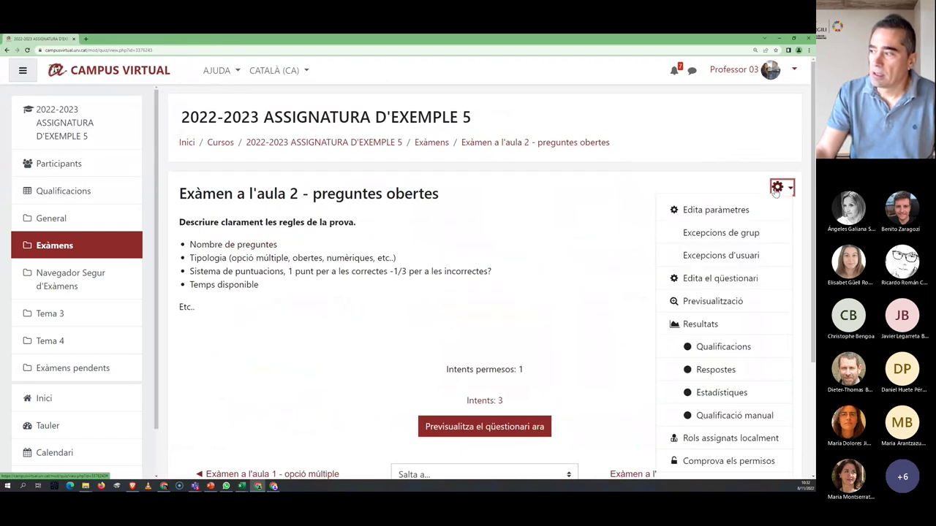
pyautogui.scroll(-1, 775, 191)
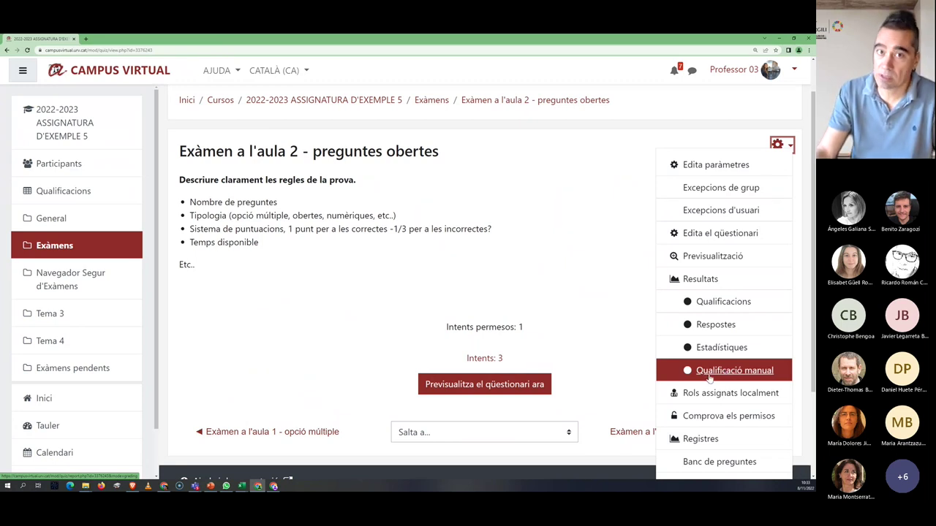
# Step: Choose Qualificació manual to list the three open questions awaiting grading, highlighting 'oberta 001'
pyautogui.click(709, 372)
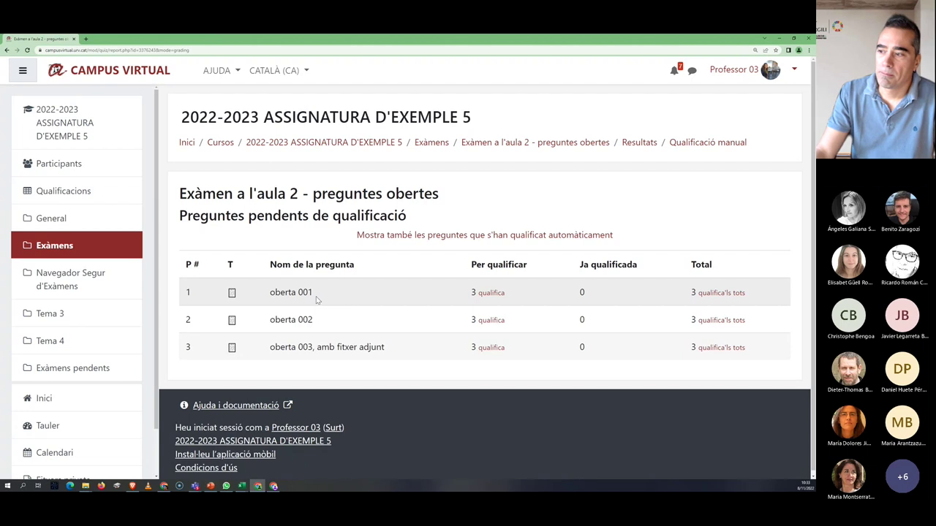
pyautogui.moveTo(316, 300); pyautogui.dragTo(265, 296)
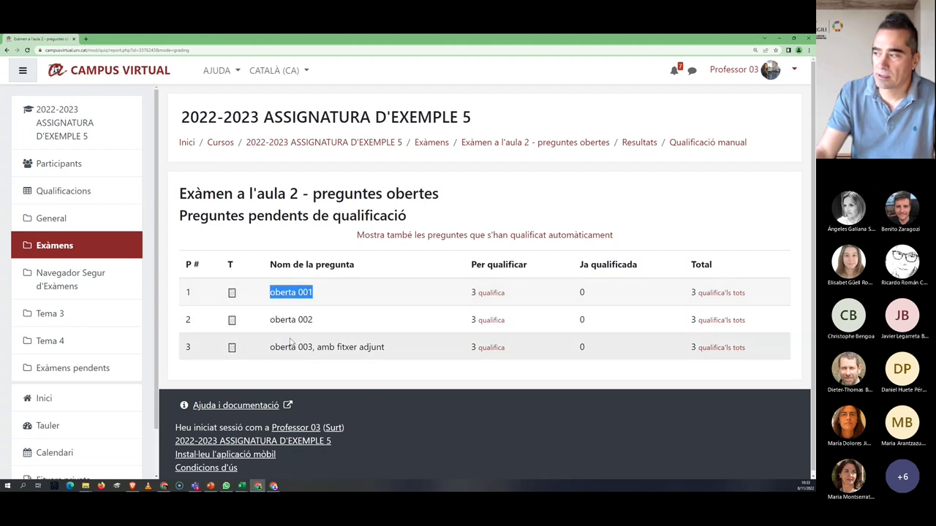
pyautogui.click(385, 292)
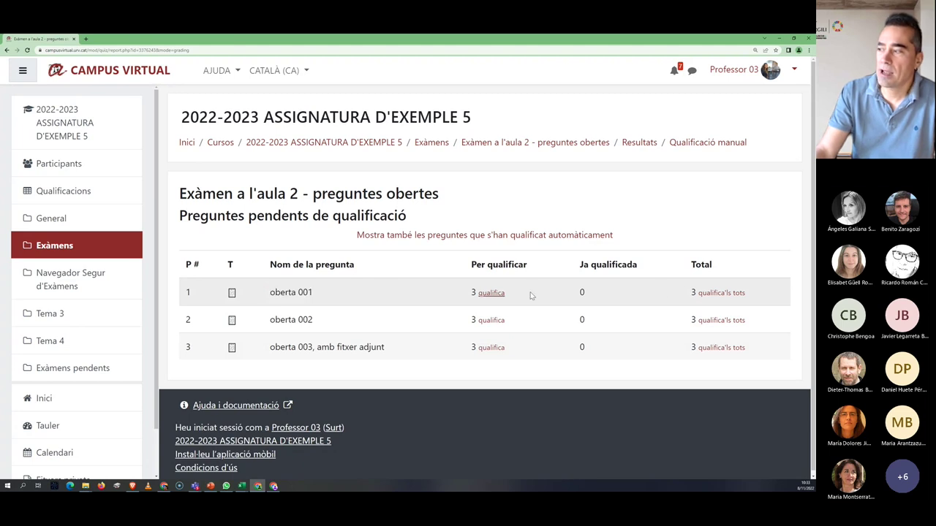
pyautogui.click(732, 294)
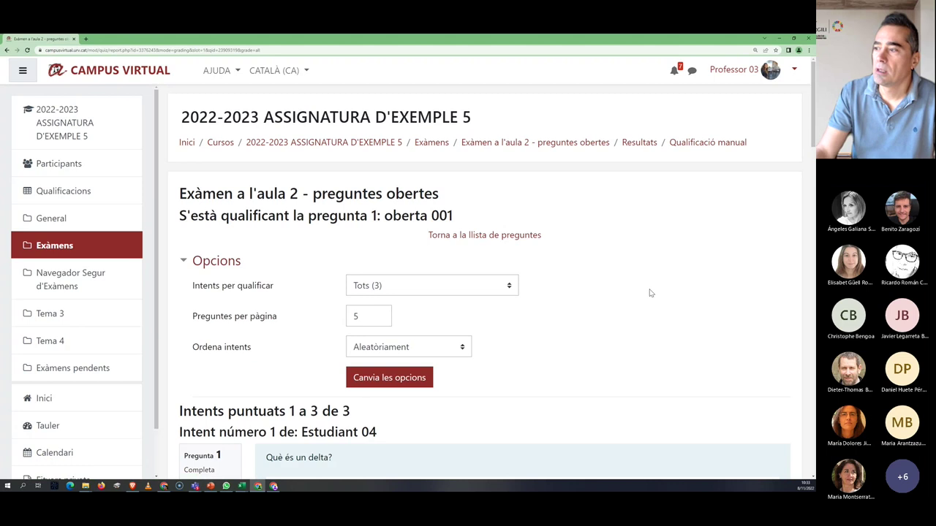
pyautogui.scroll(-1, 650, 290)
pyautogui.scroll(-2, 649, 286)
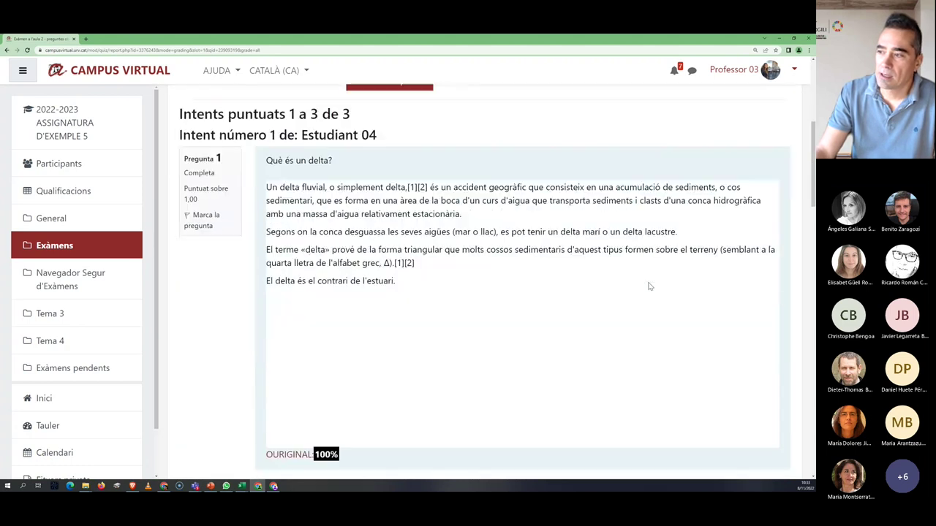
pyautogui.scroll(1, 648, 286)
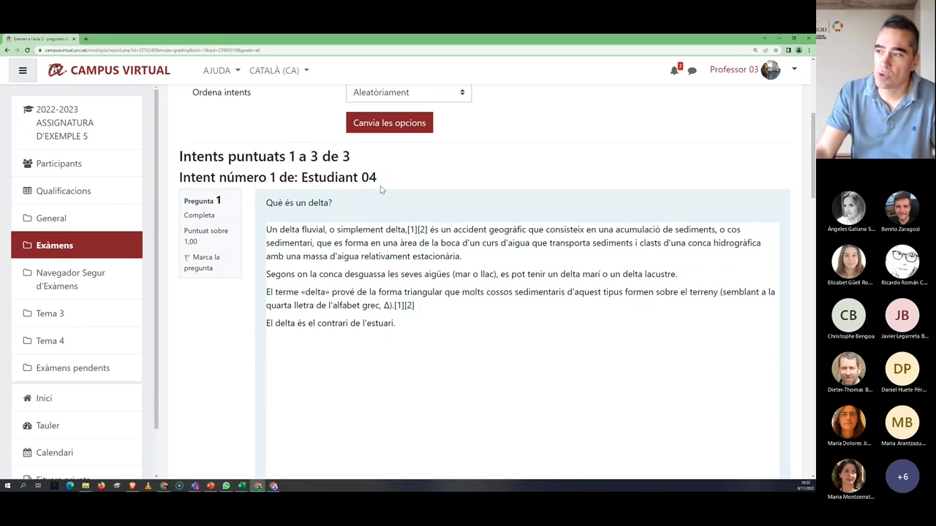
pyautogui.moveTo(378, 178); pyautogui.dragTo(302, 177)
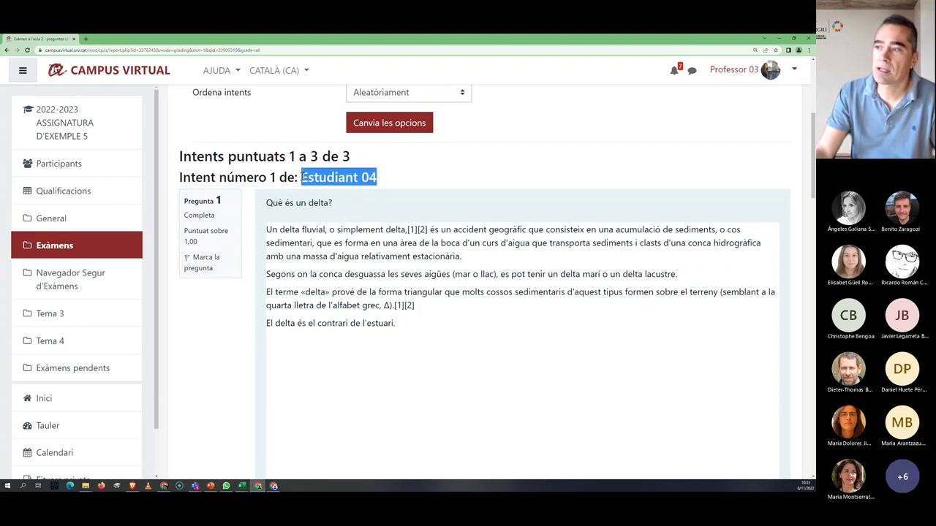
pyautogui.scroll(-2, 363, 251)
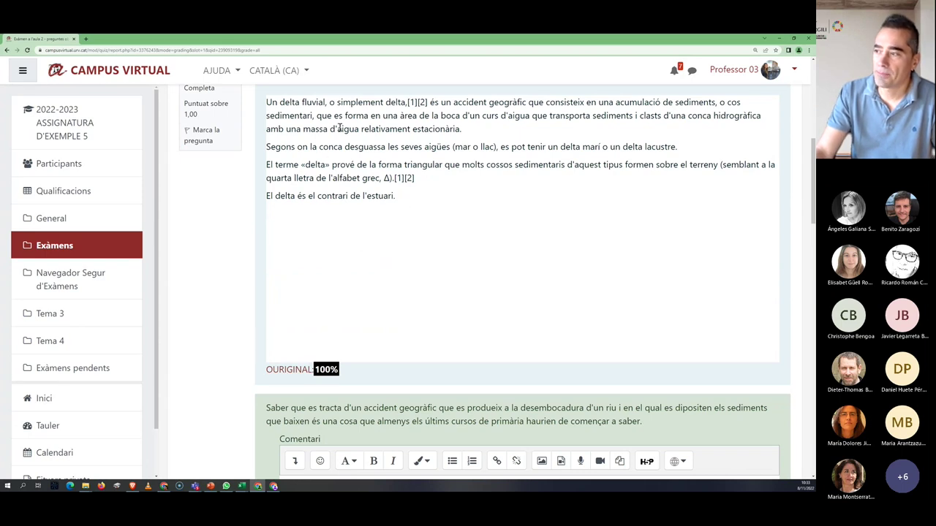
pyautogui.scroll(-2, 438, 177)
pyautogui.scroll(-1, 425, 183)
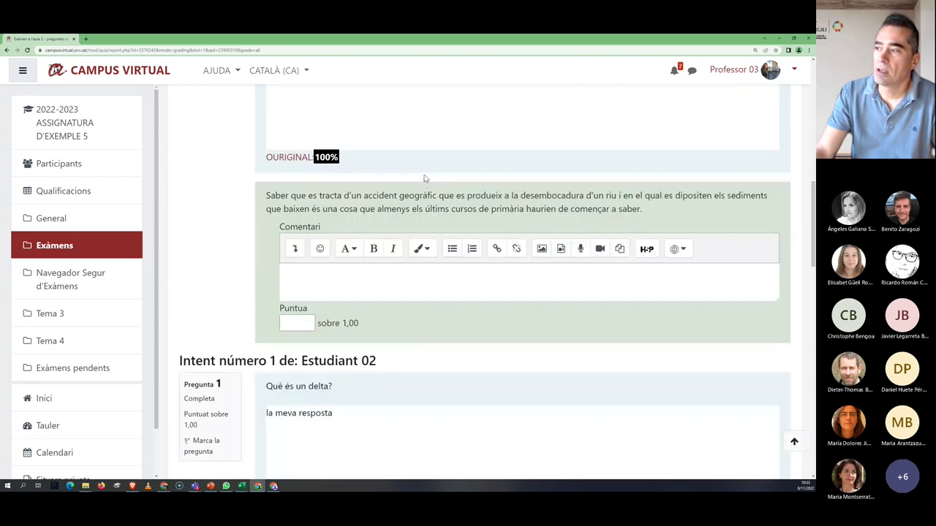
pyautogui.scroll(-1, 424, 177)
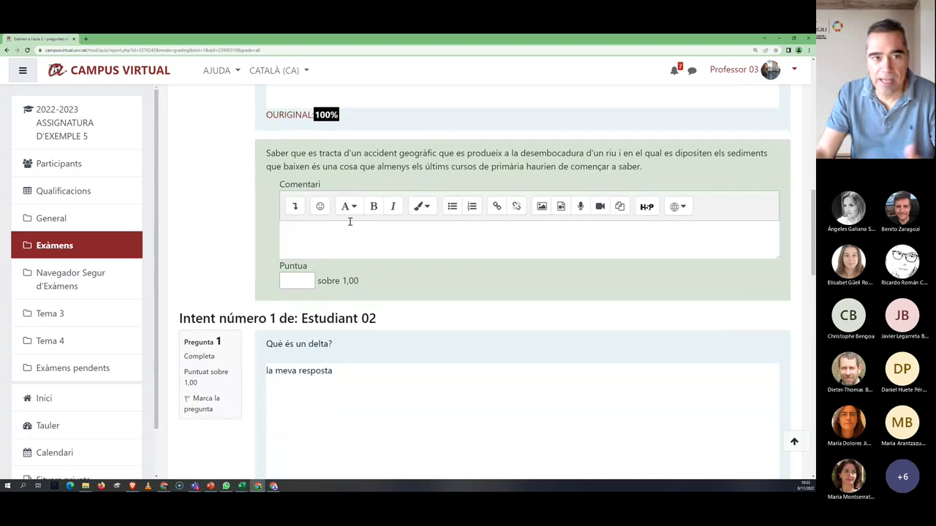
pyautogui.click(374, 231)
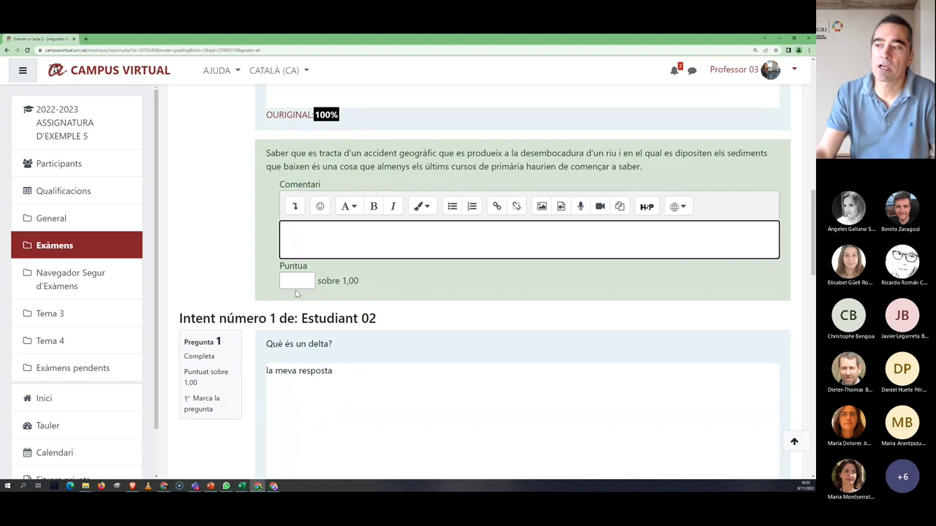
pyautogui.scroll(-1, 452, 288)
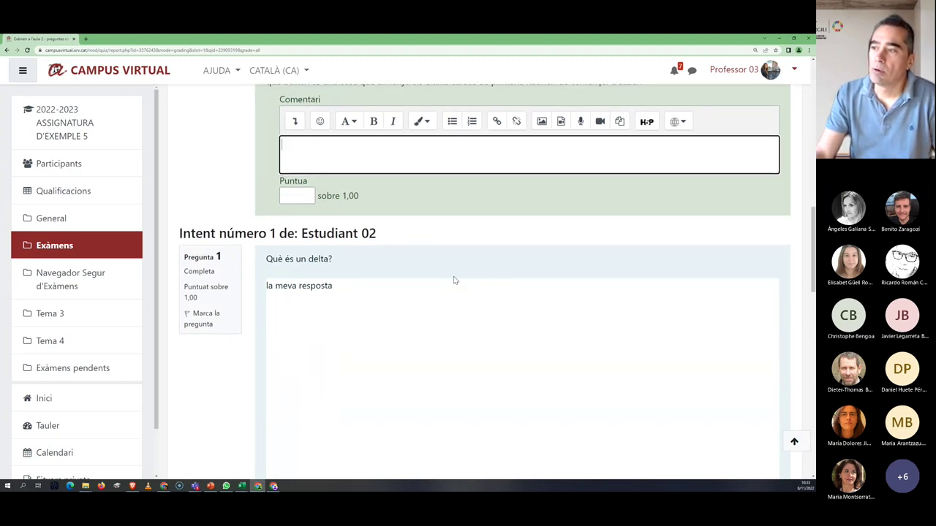
pyautogui.scroll(-2, 307, 201)
pyautogui.scroll(1, 329, 217)
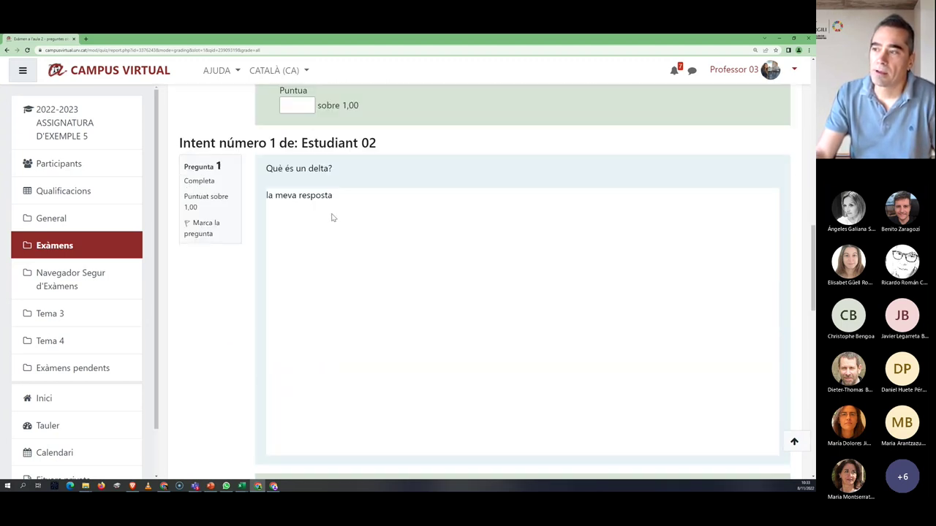
pyautogui.scroll(-1, 417, 288)
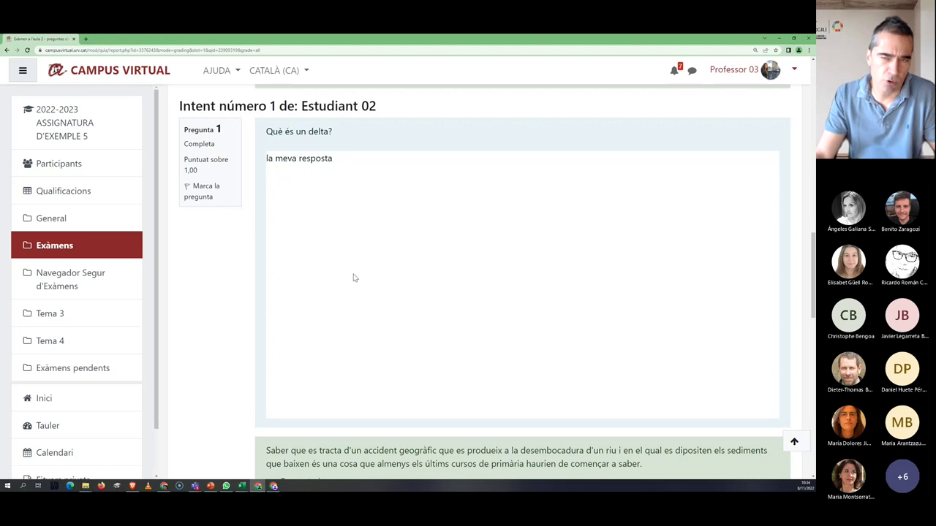
pyautogui.moveTo(380, 107); pyautogui.dragTo(303, 107)
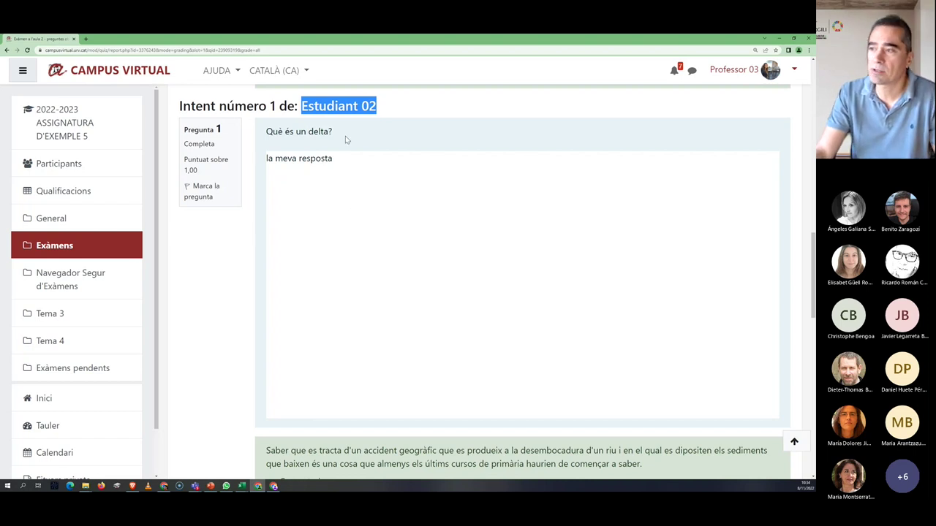
pyautogui.scroll(-3, 347, 212)
pyautogui.click(362, 289)
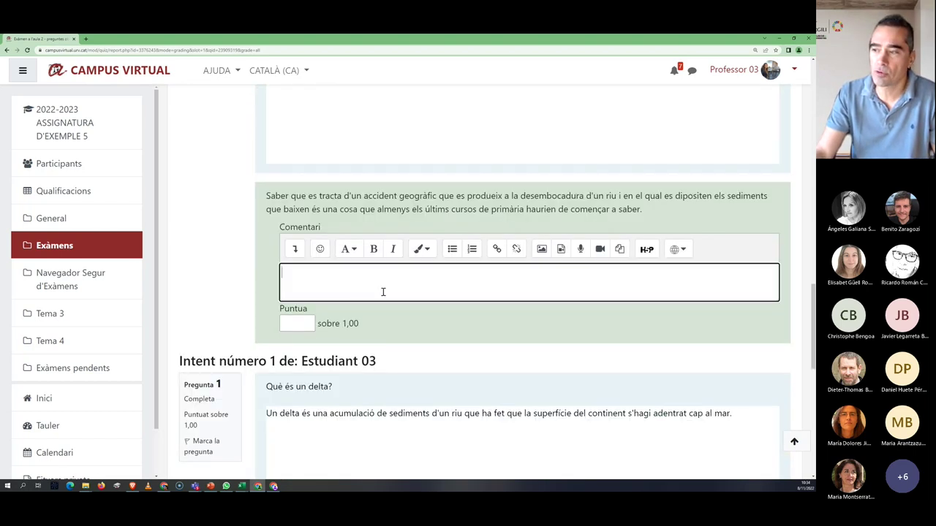
pyautogui.scroll(-5, 380, 292)
pyautogui.scroll(-2, 389, 322)
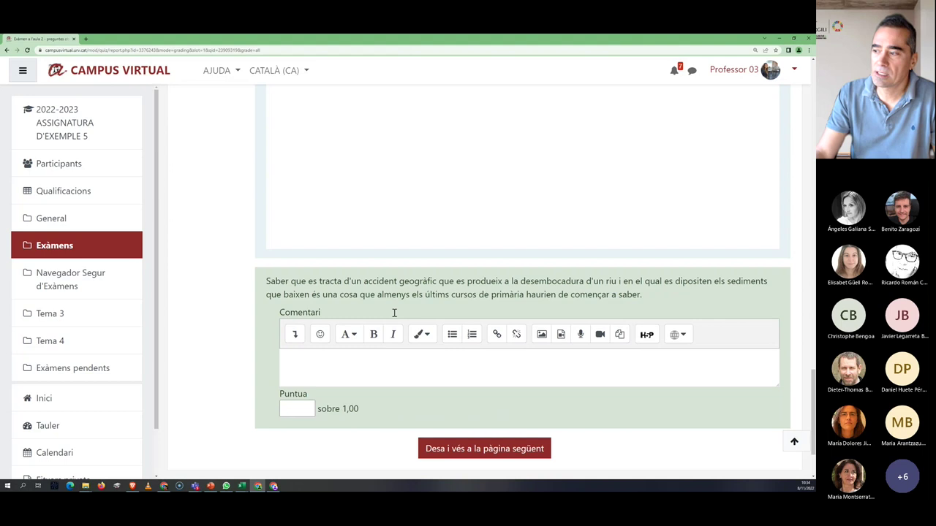
pyautogui.scroll(7, 392, 307)
pyautogui.scroll(15, 399, 300)
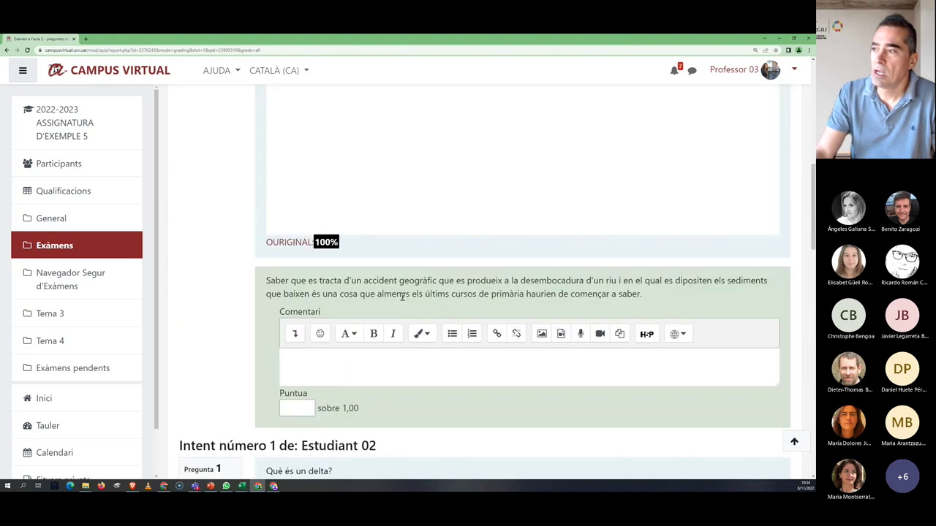
pyautogui.click(638, 144)
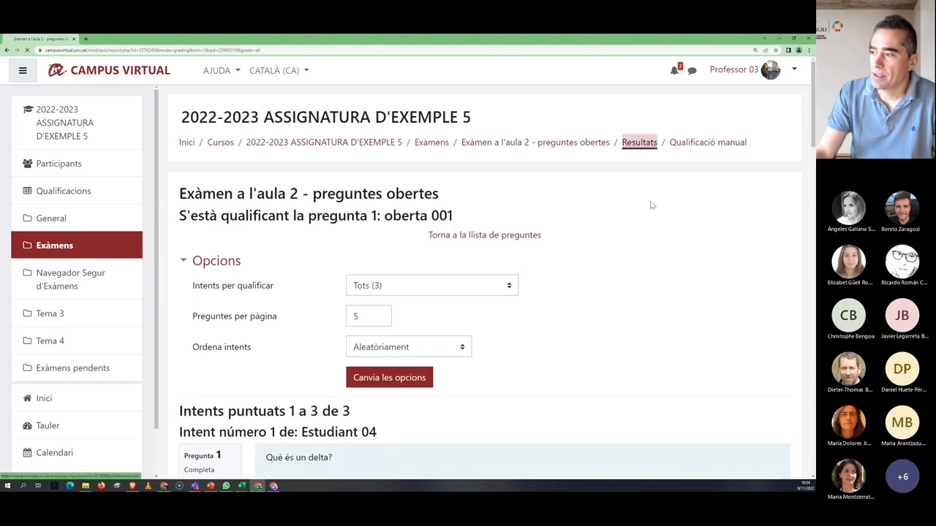
pyautogui.scroll(-4, 636, 222)
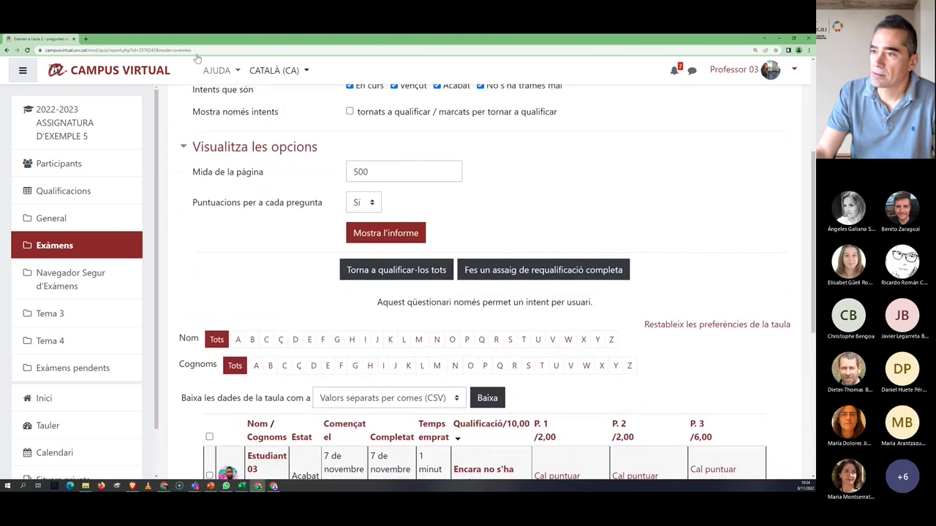
pyautogui.scroll(1, 634, 222)
pyautogui.click(7, 51)
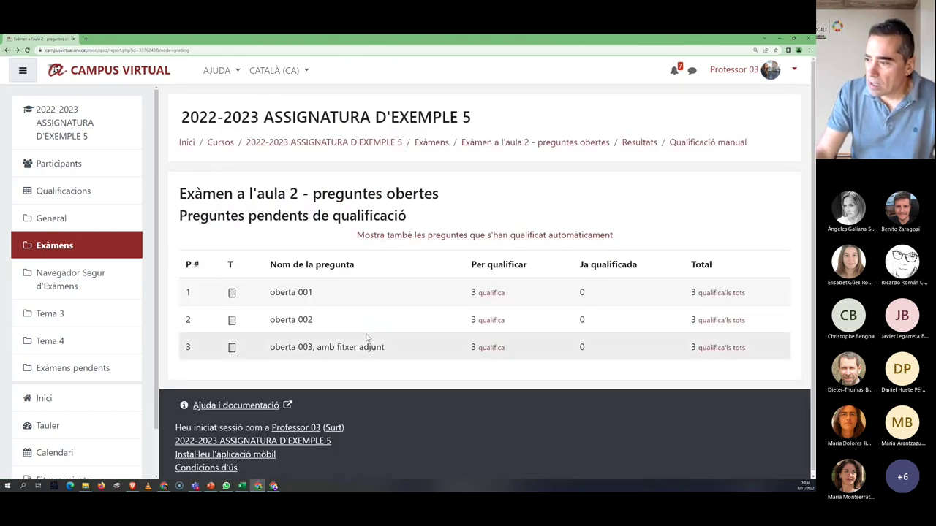
# Step: Grade all attempts at oberta 003 and browse the three attempts with their attached spreadsheets
pyautogui.click(723, 349)
pyautogui.scroll(-5, 573, 316)
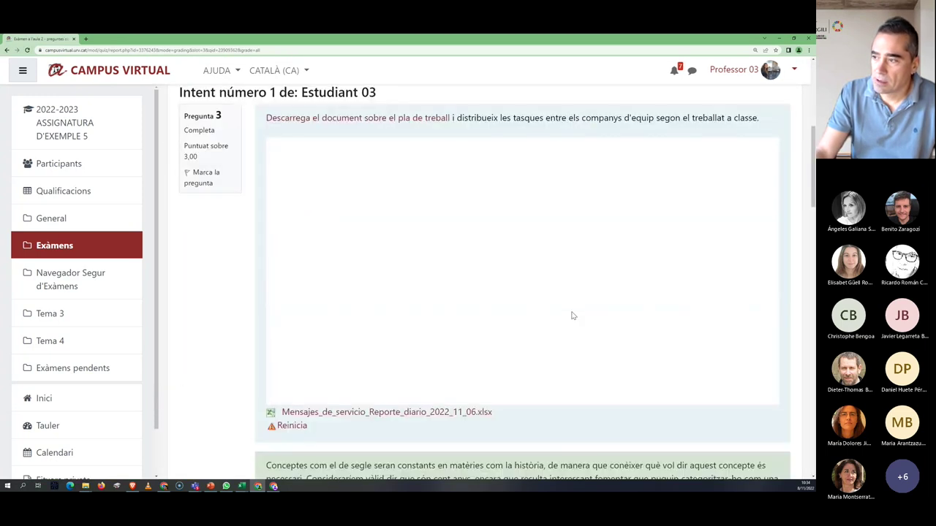
pyautogui.scroll(1, 365, 251)
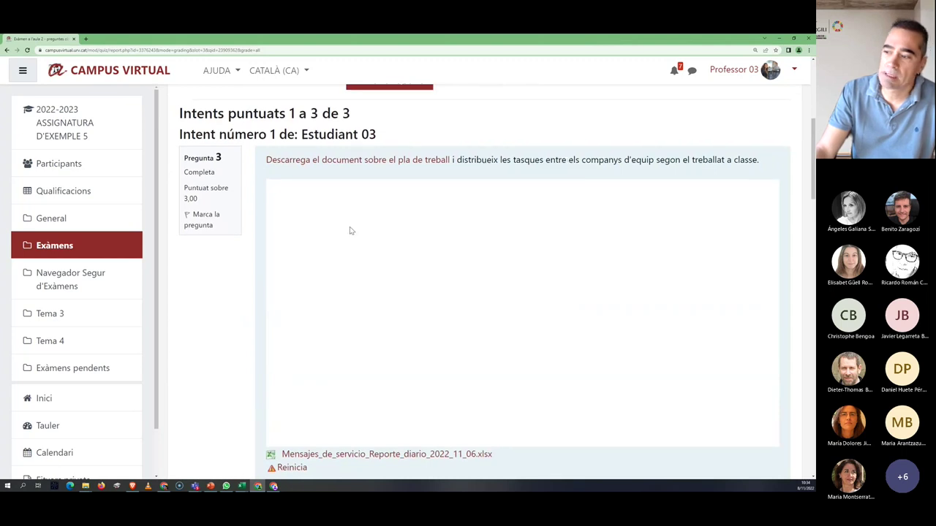
pyautogui.scroll(-2, 356, 228)
pyautogui.scroll(-2, 356, 228)
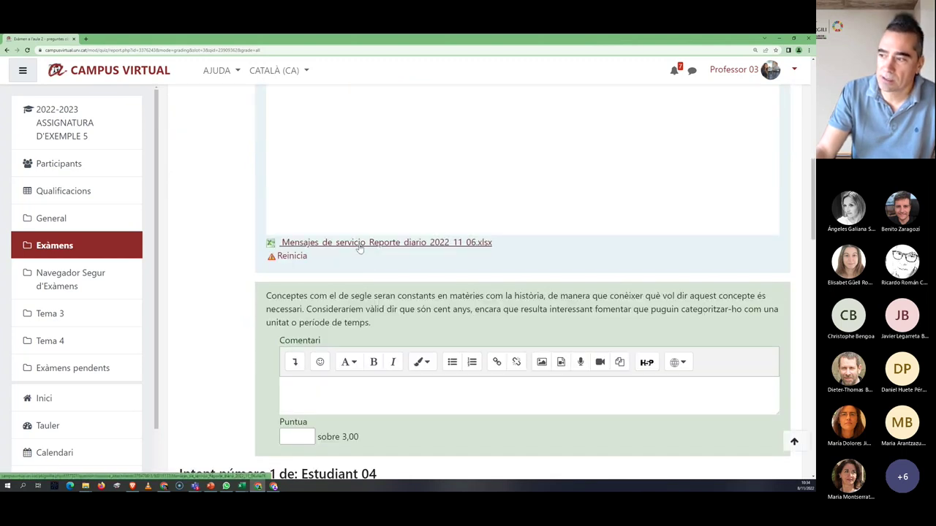
pyautogui.scroll(-1, 362, 249)
pyautogui.scroll(-6, 362, 249)
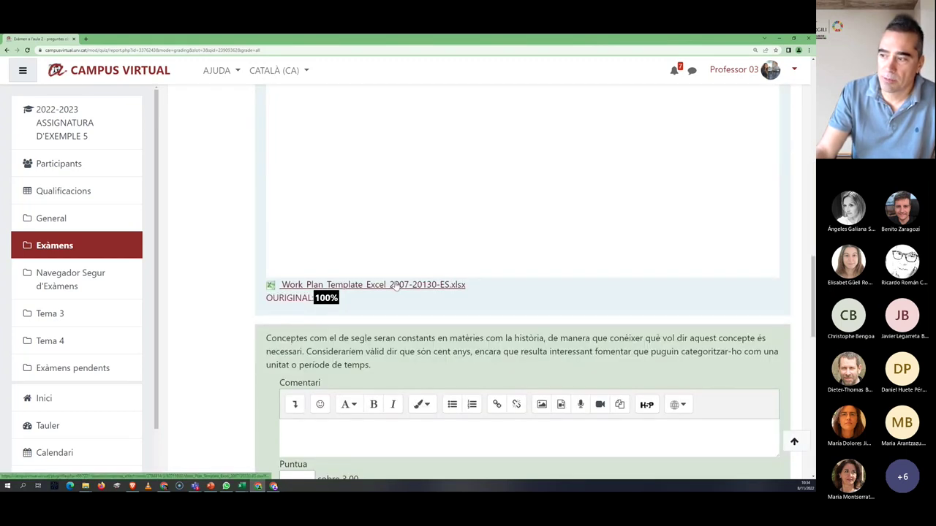
pyautogui.scroll(-2, 480, 364)
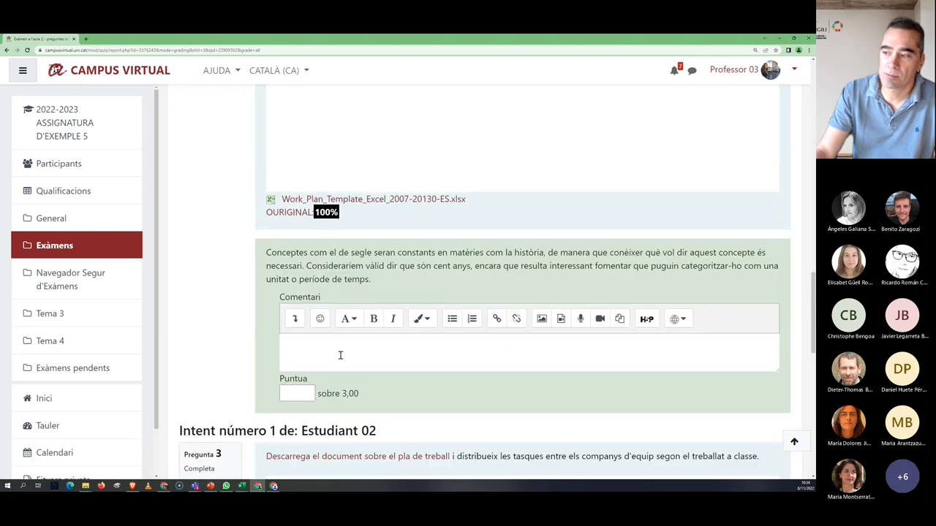
pyautogui.scroll(-3, 341, 355)
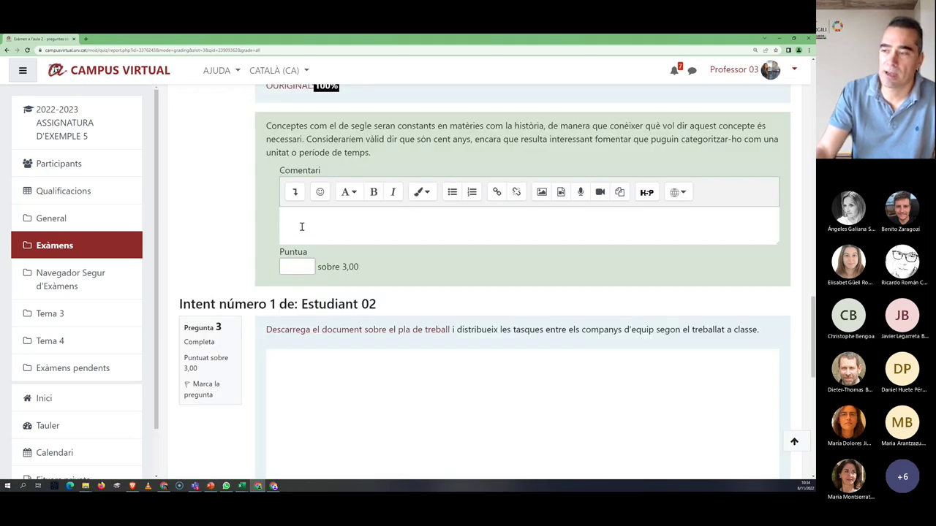
pyautogui.scroll(-10, 301, 227)
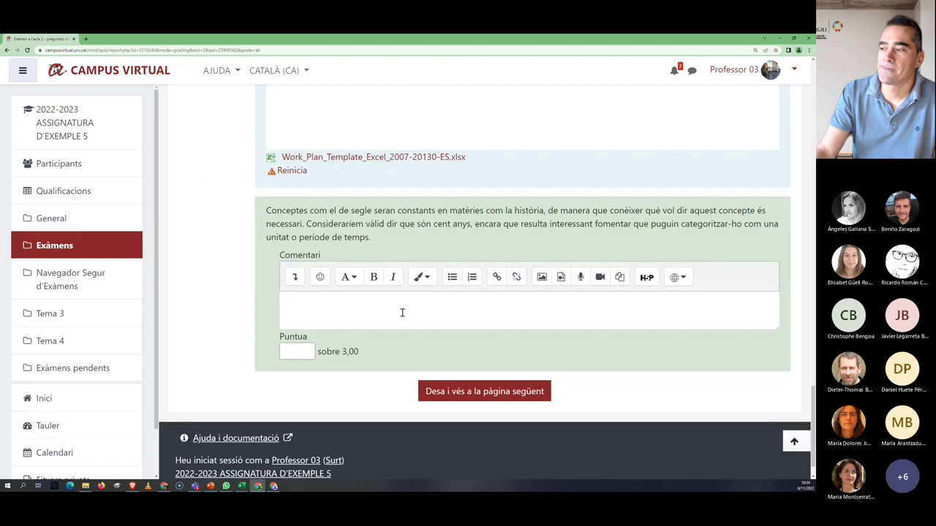
pyautogui.scroll(5, 402, 312)
pyautogui.rightClick(403, 296)
pyautogui.click(249, 276)
pyautogui.scroll(-6, 246, 276)
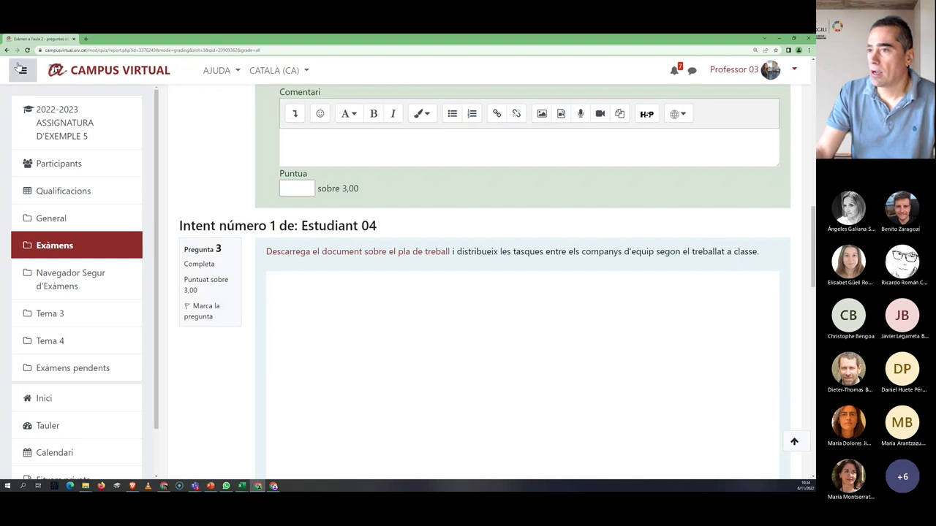
pyautogui.click(7, 50)
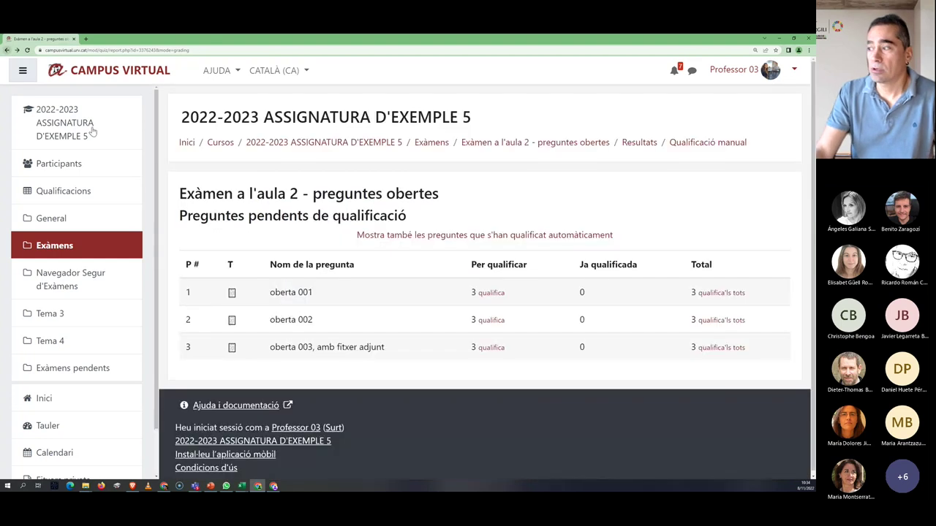
pyautogui.click(570, 148)
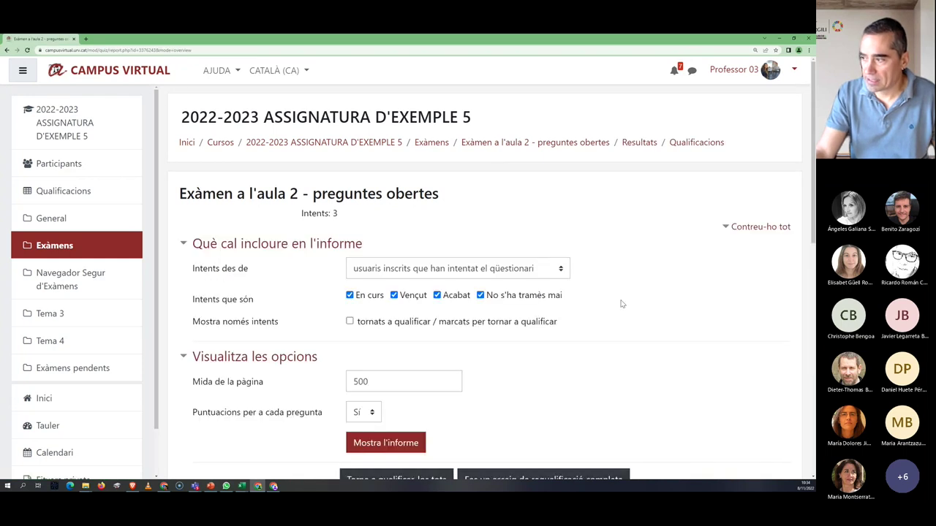
pyautogui.scroll(-5, 625, 296)
pyautogui.scroll(-1, 636, 284)
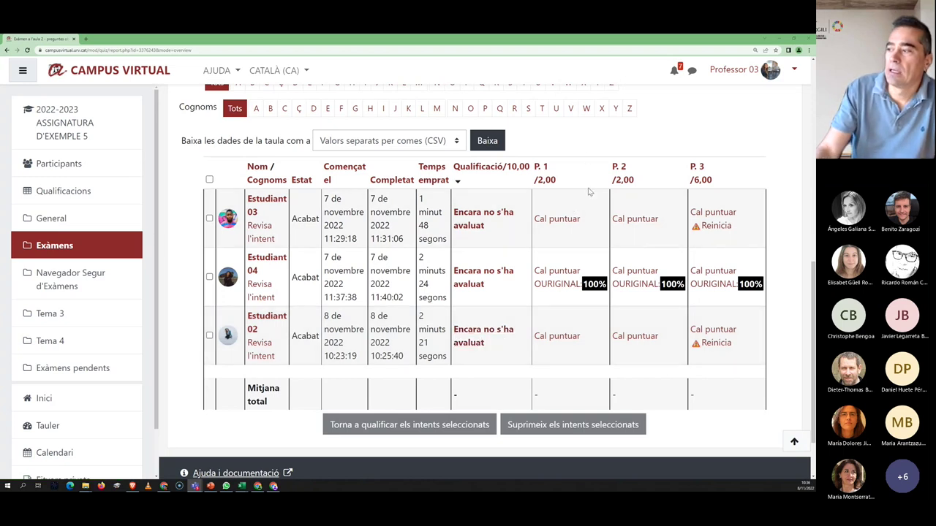
pyautogui.scroll(-1, 589, 191)
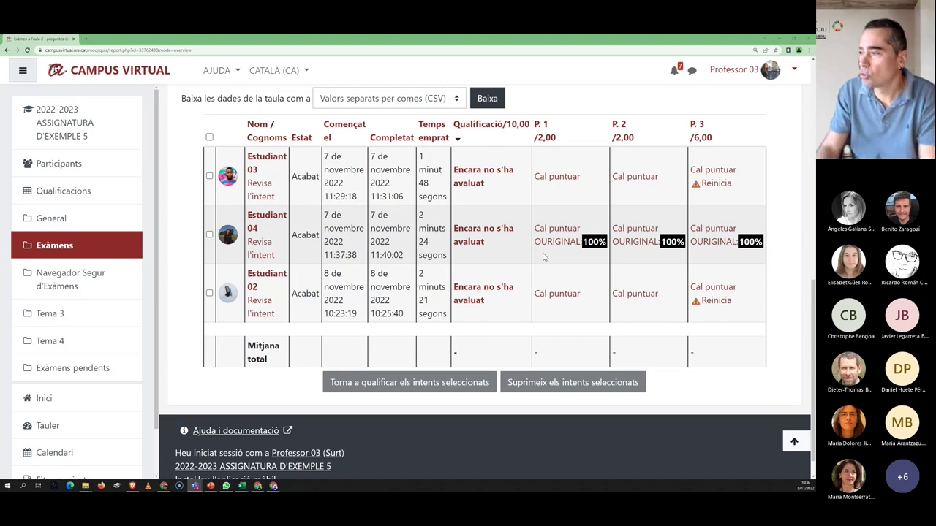
pyautogui.moveTo(697, 188)
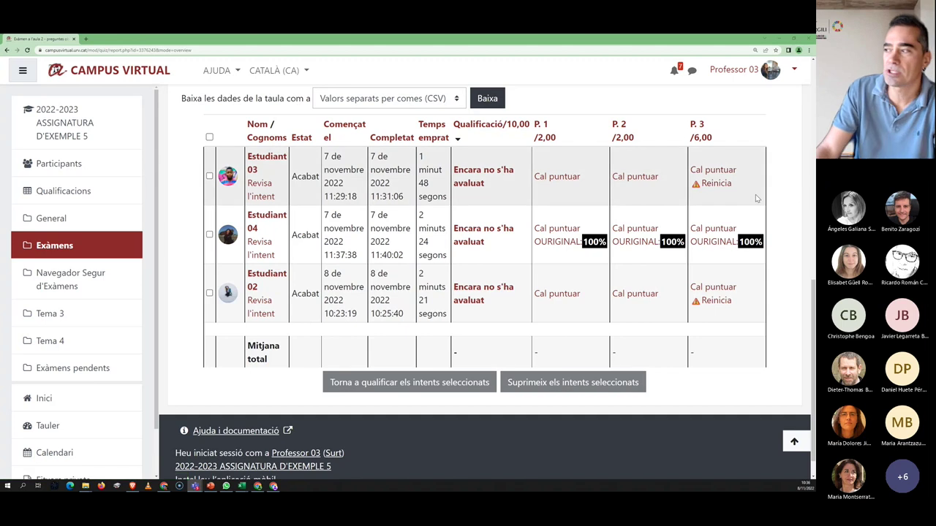
pyautogui.click(633, 176)
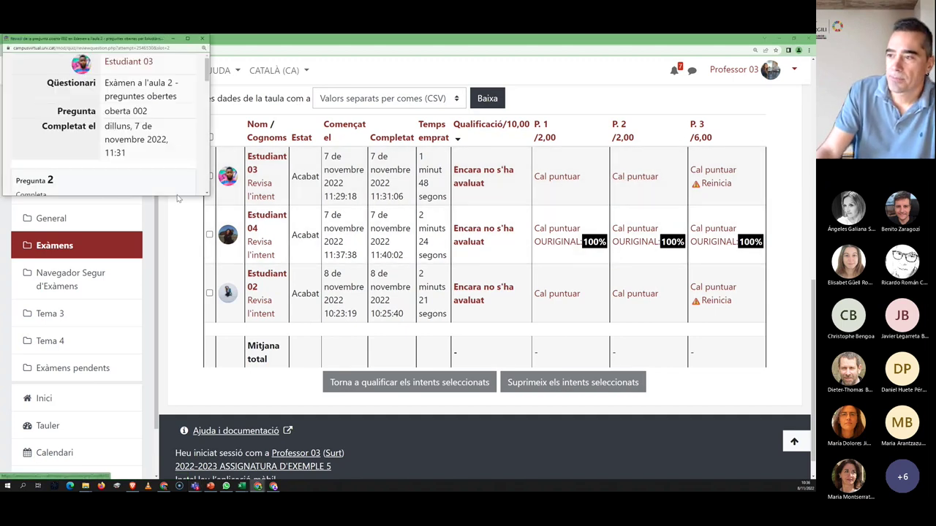
pyautogui.moveTo(208, 197); pyautogui.dragTo(556, 418)
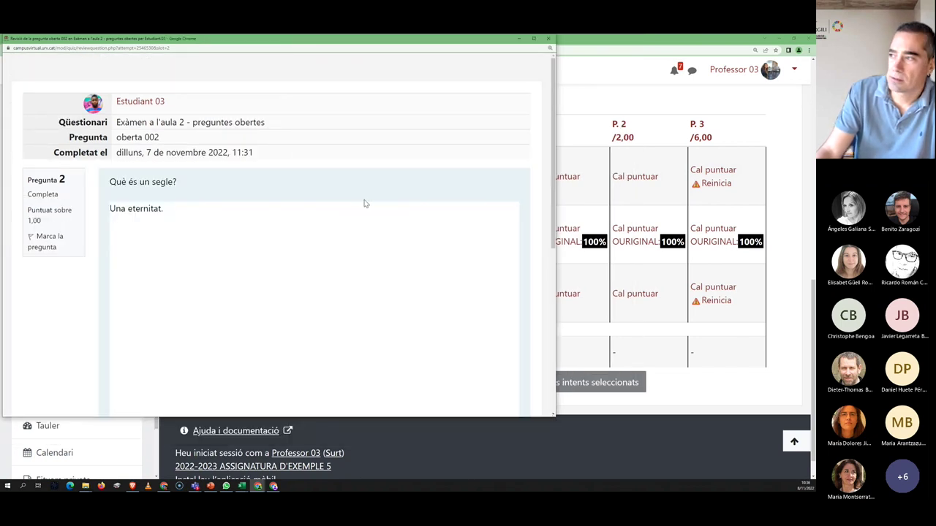
pyautogui.click(548, 41)
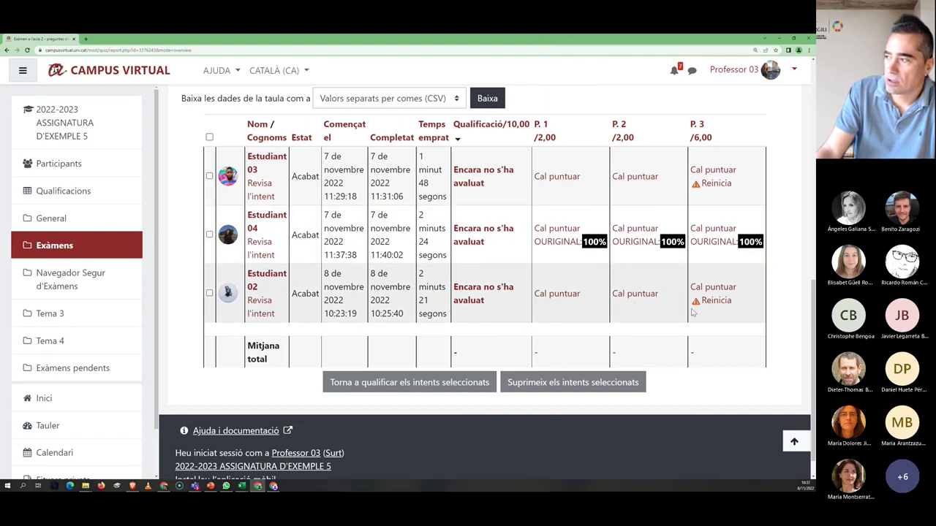
pyautogui.scroll(-1, 695, 308)
pyautogui.moveTo(697, 278)
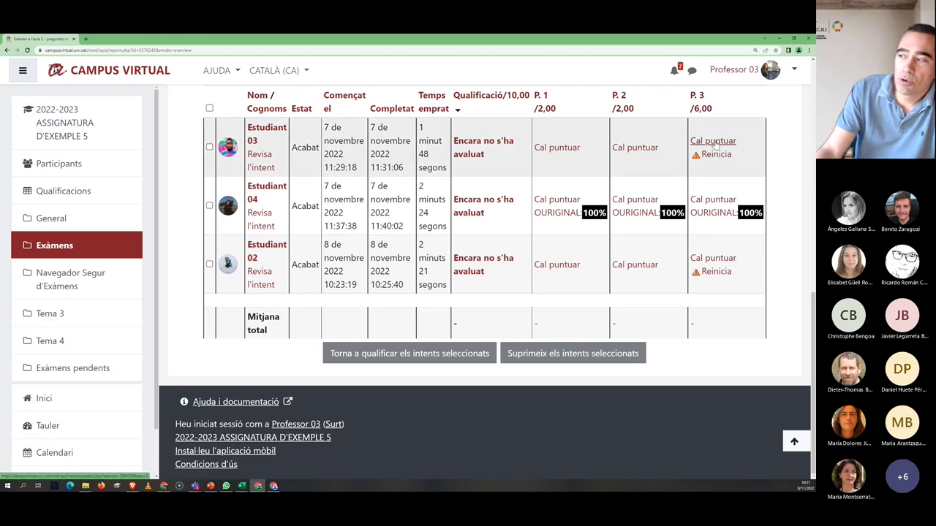
pyautogui.click(714, 144)
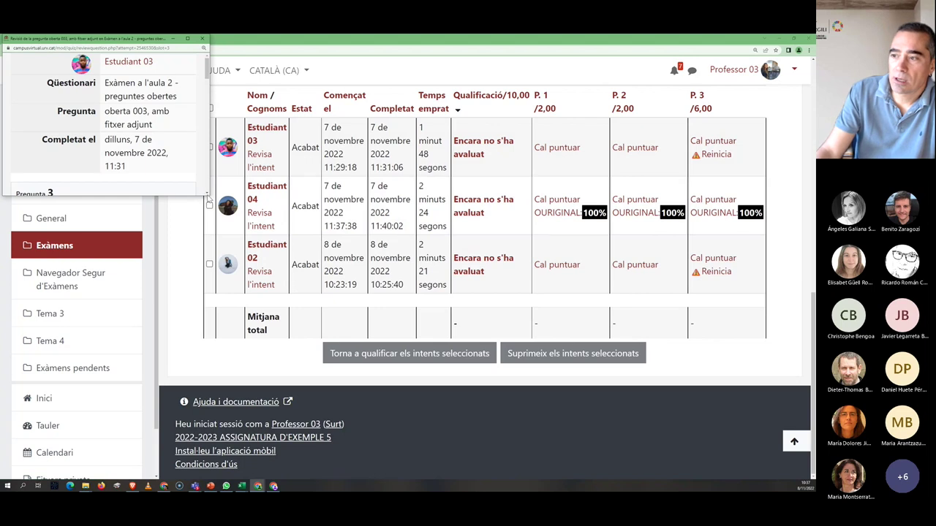
pyautogui.click(207, 194)
pyautogui.moveTo(209, 195); pyautogui.dragTo(612, 446)
pyautogui.scroll(-4, 463, 355)
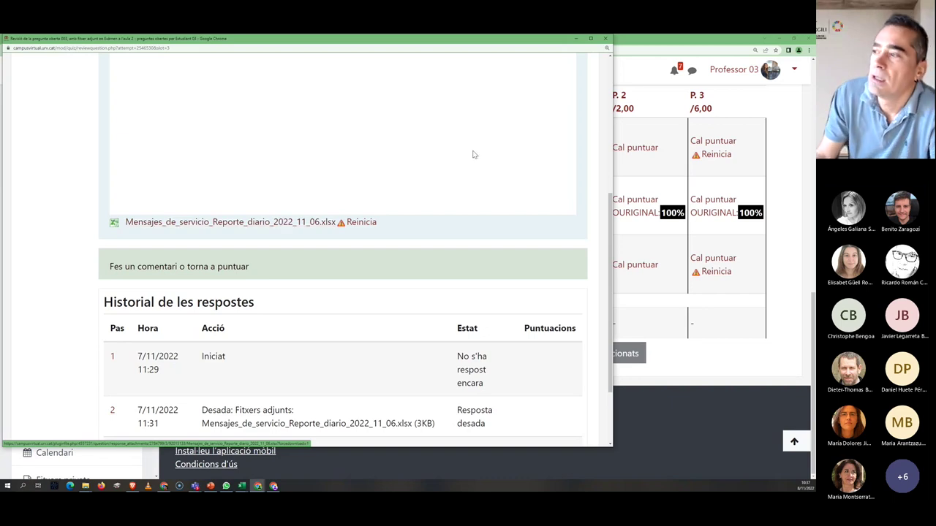
pyautogui.moveTo(340, 227)
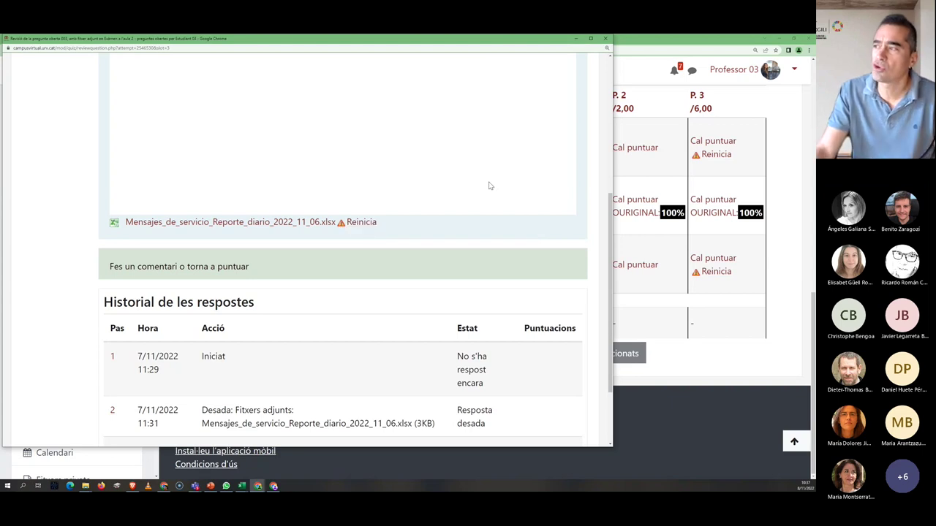
pyautogui.click(606, 39)
pyautogui.moveTo(698, 162)
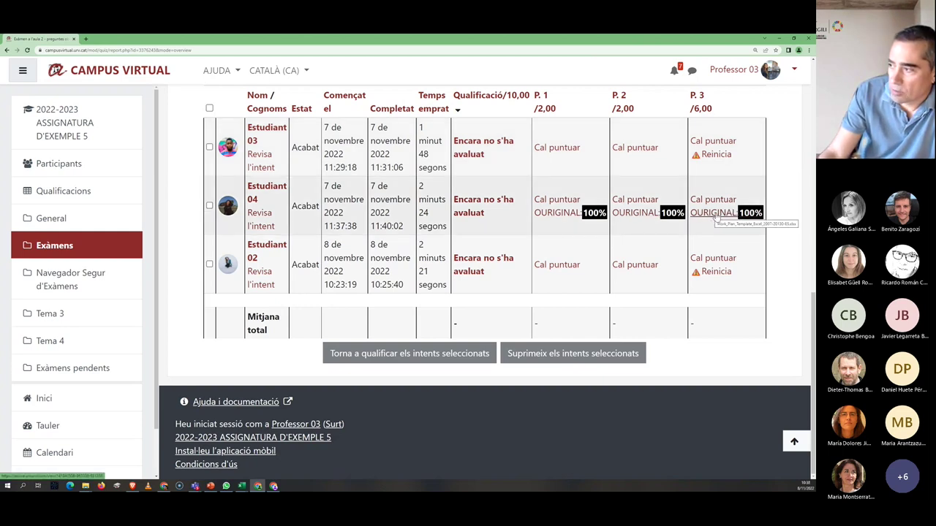
# Step: Try Estudiant 04's question 1 Ouriginal 100% report, close the 503 error, open the answer instead
pyautogui.click(569, 213)
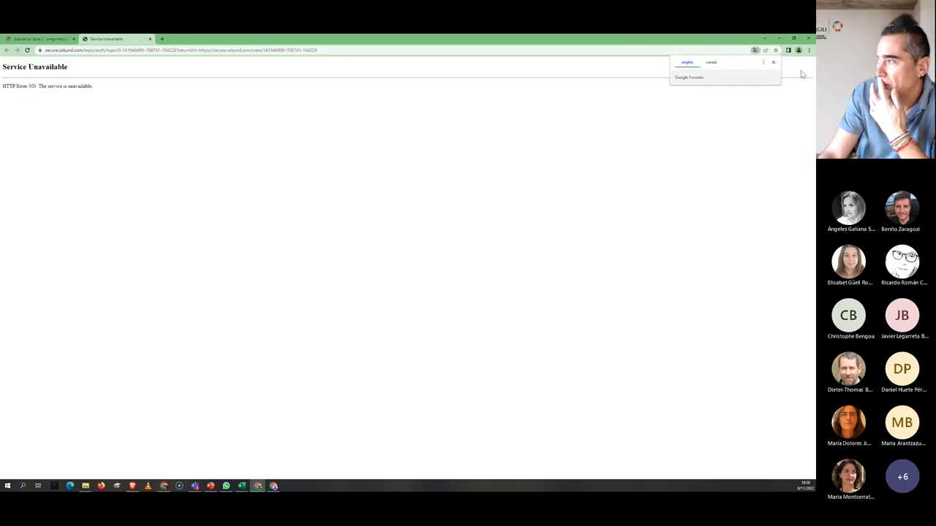
pyautogui.click(7, 50)
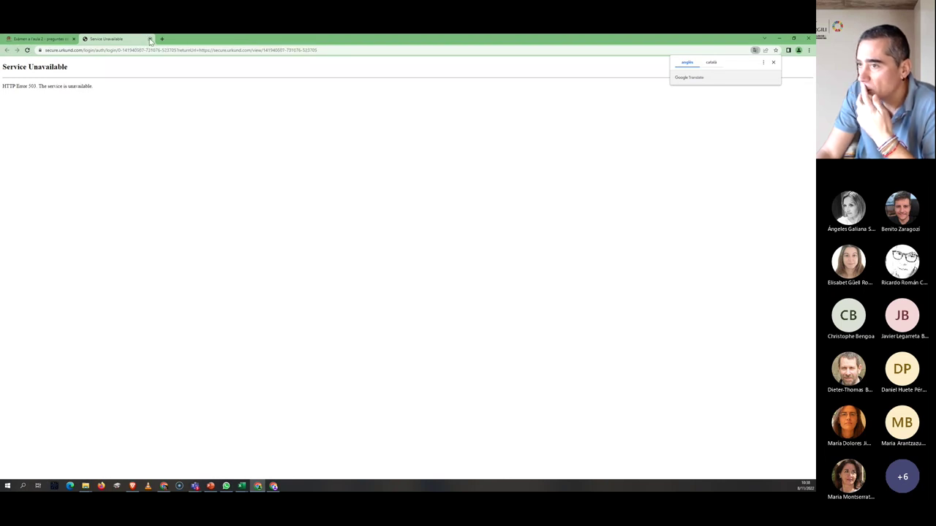
pyautogui.click(149, 38)
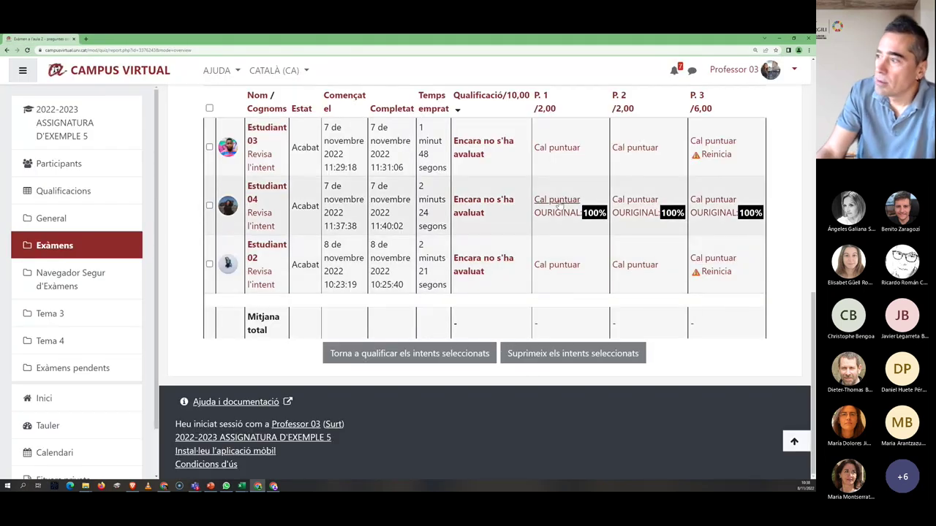
pyautogui.click(559, 204)
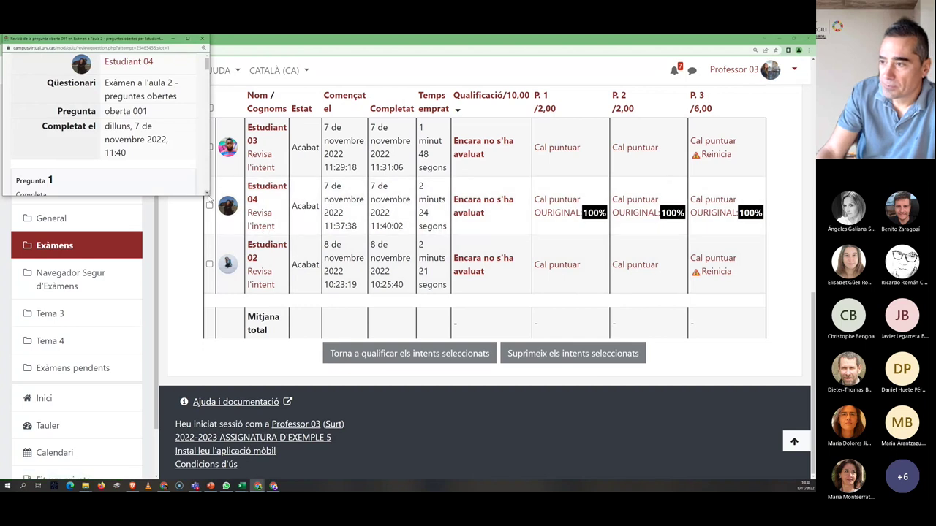
# Step: Enlarge and read Estudiant 04's answer to 'Què és un delta?', then close the review
pyautogui.moveTo(207, 195); pyautogui.dragTo(718, 425)
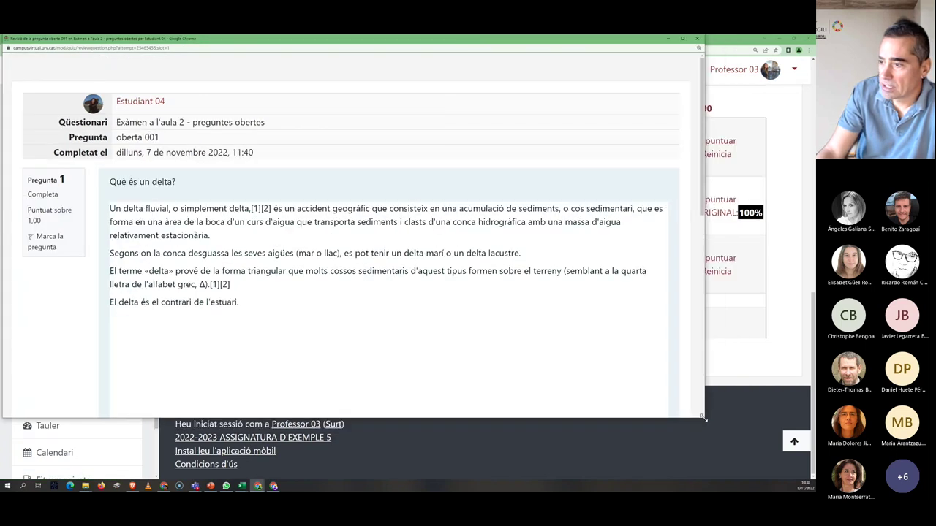
pyautogui.scroll(-3, 530, 373)
pyautogui.scroll(2, 529, 370)
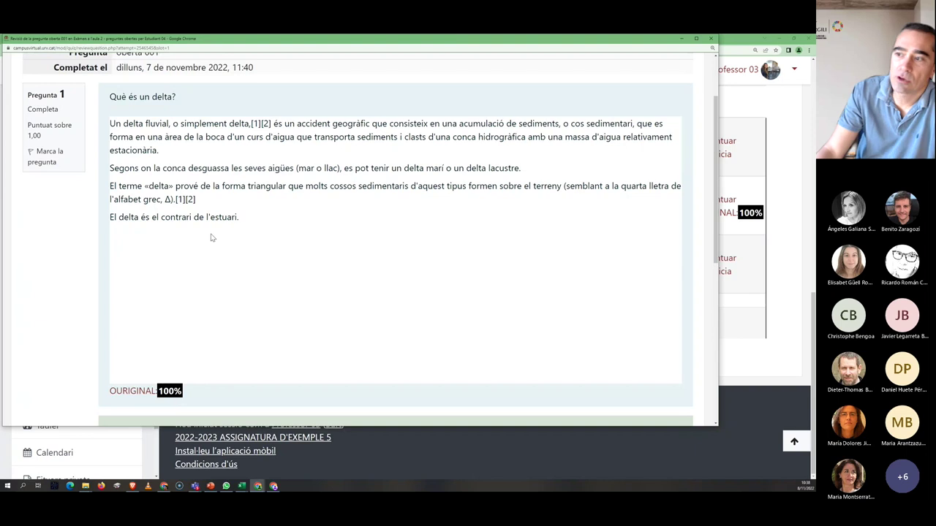
pyautogui.moveTo(240, 219); pyautogui.dragTo(96, 130)
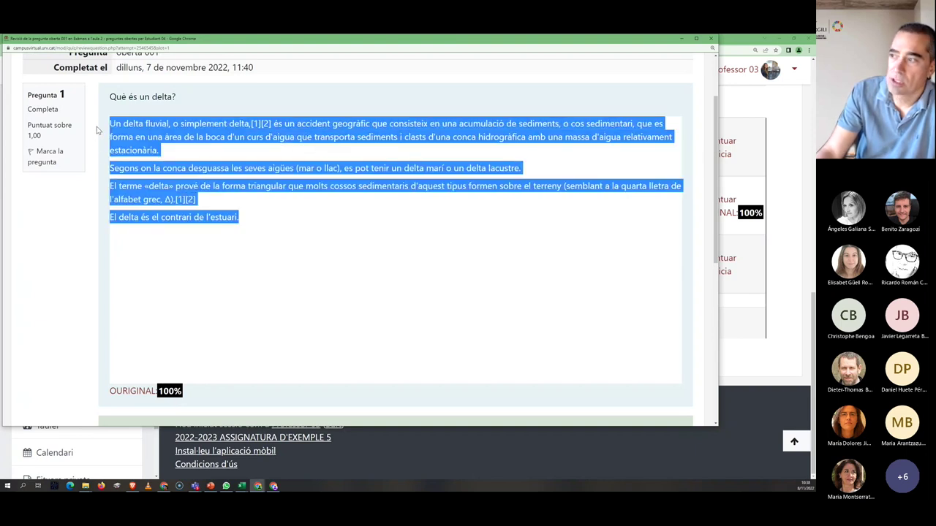
pyautogui.click(344, 258)
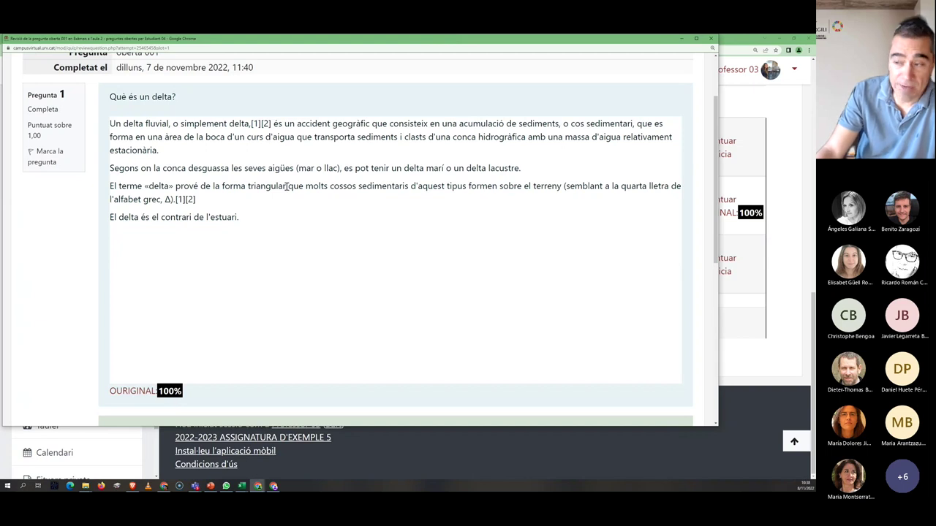
pyautogui.scroll(-1, 255, 262)
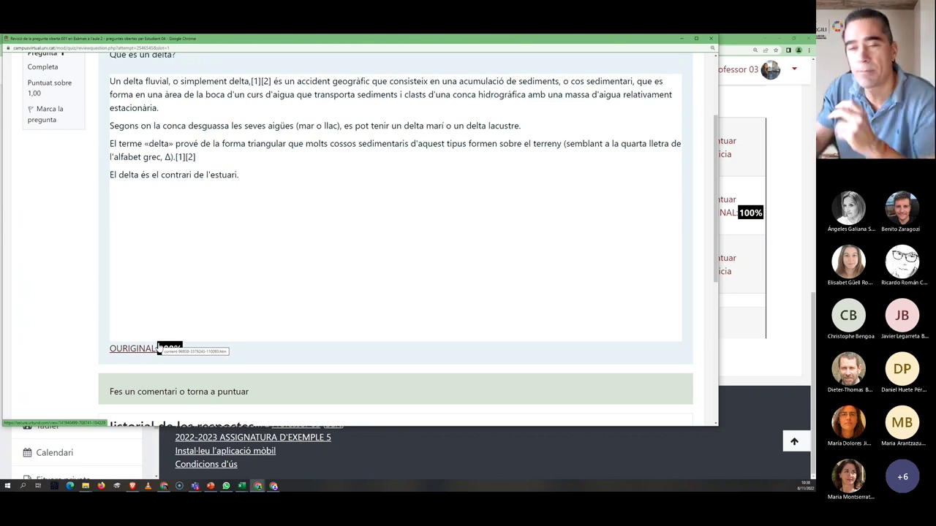
pyautogui.scroll(-1, 214, 313)
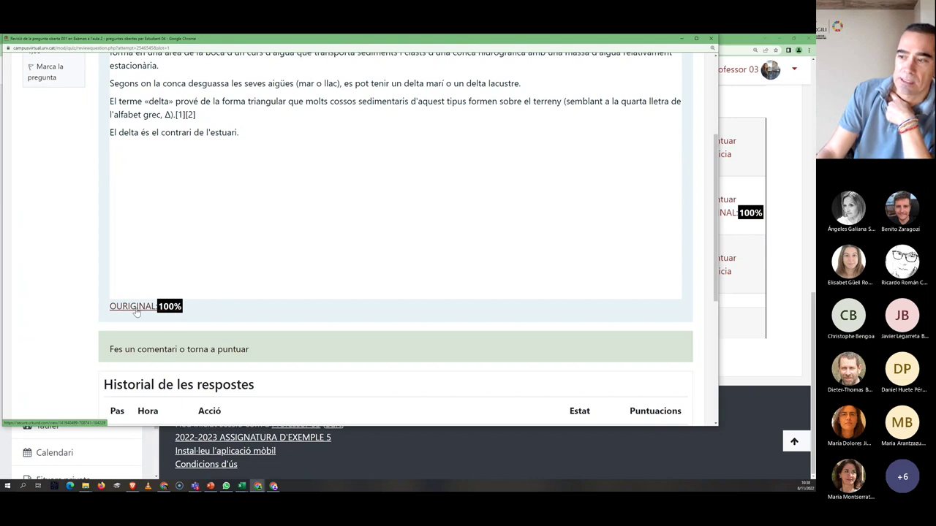
pyautogui.click(710, 38)
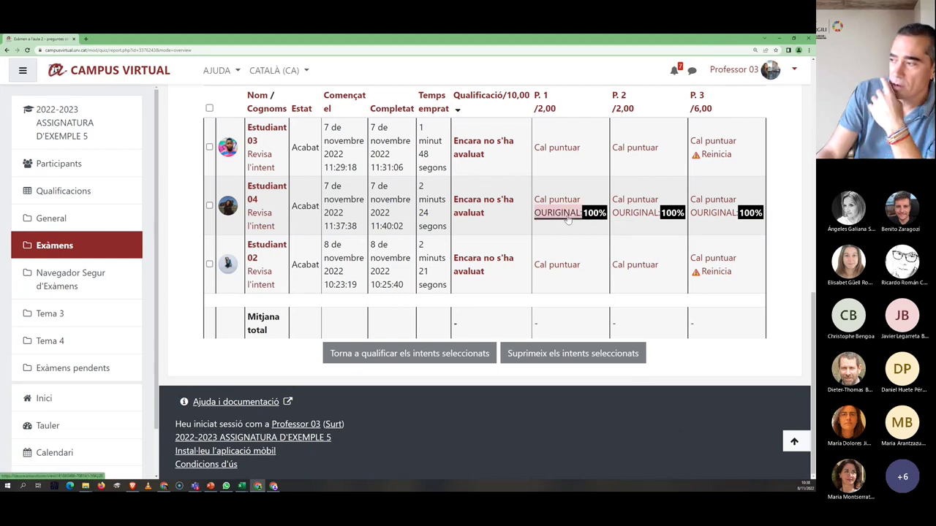
# Step: Retry the question 1 Ouriginal report twice, then reopen and enlarge Estudiant 04's answer review
pyautogui.click(560, 214)
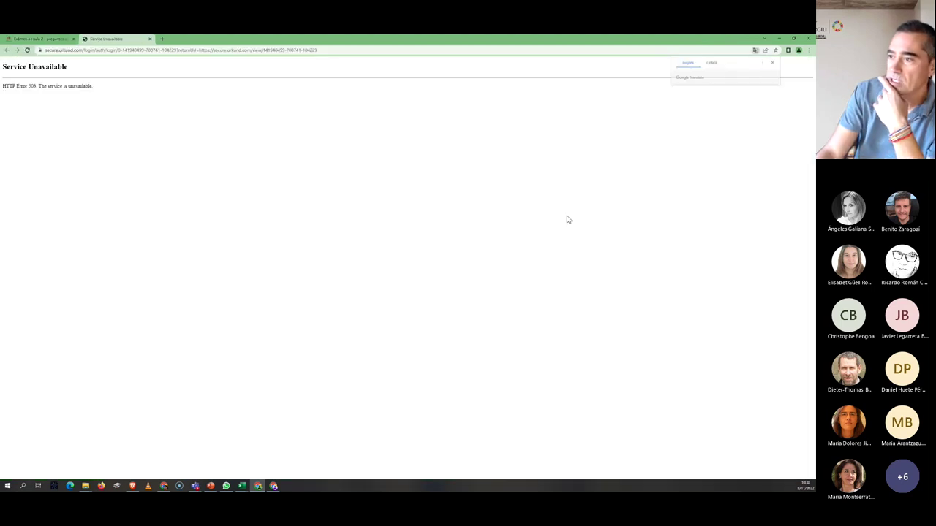
pyautogui.click(150, 39)
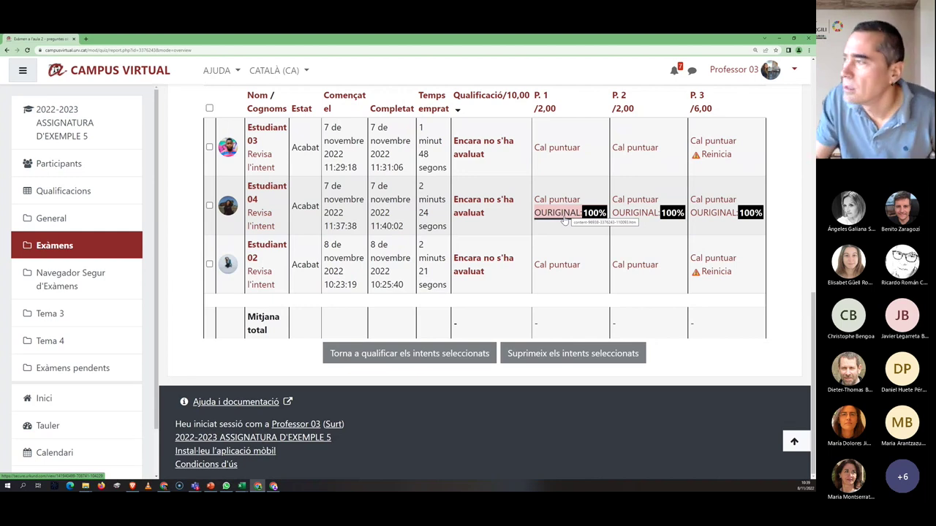
pyautogui.click(563, 220)
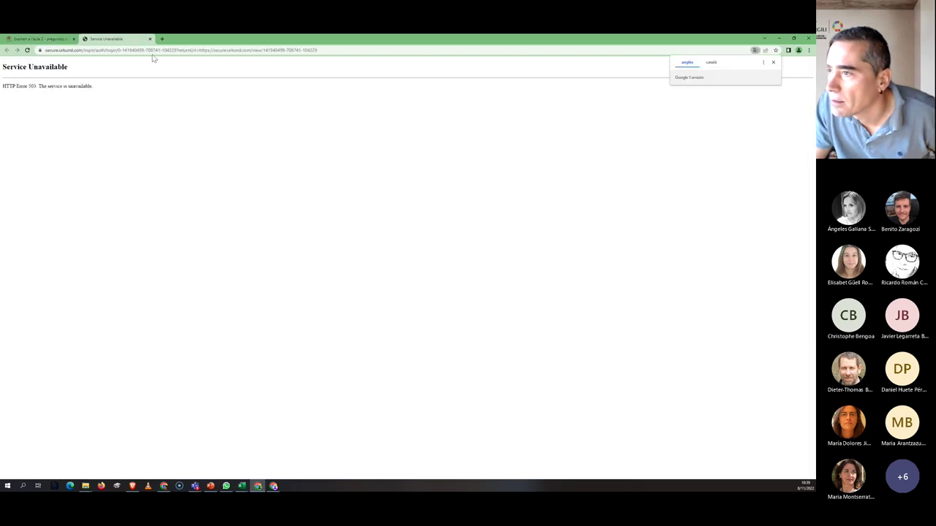
pyautogui.click(150, 39)
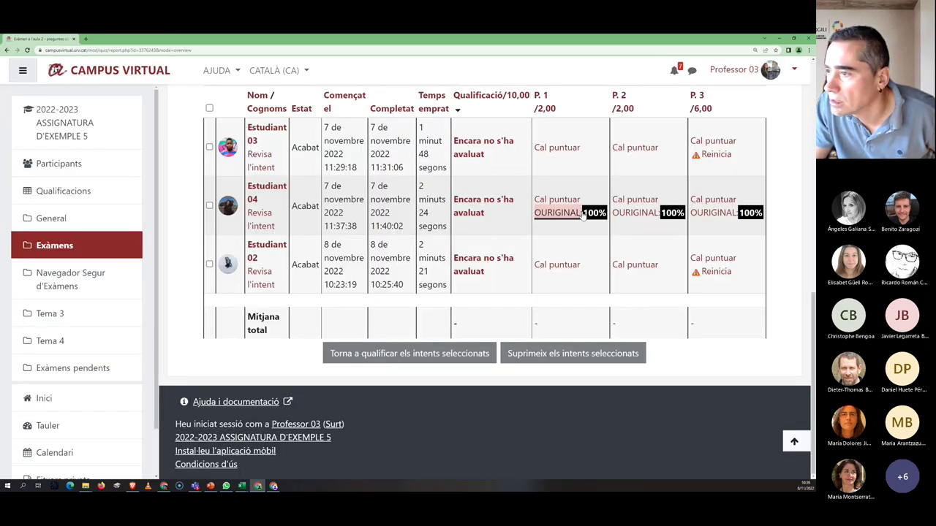
pyautogui.click(583, 212)
pyautogui.moveTo(211, 201); pyautogui.dragTo(528, 378)
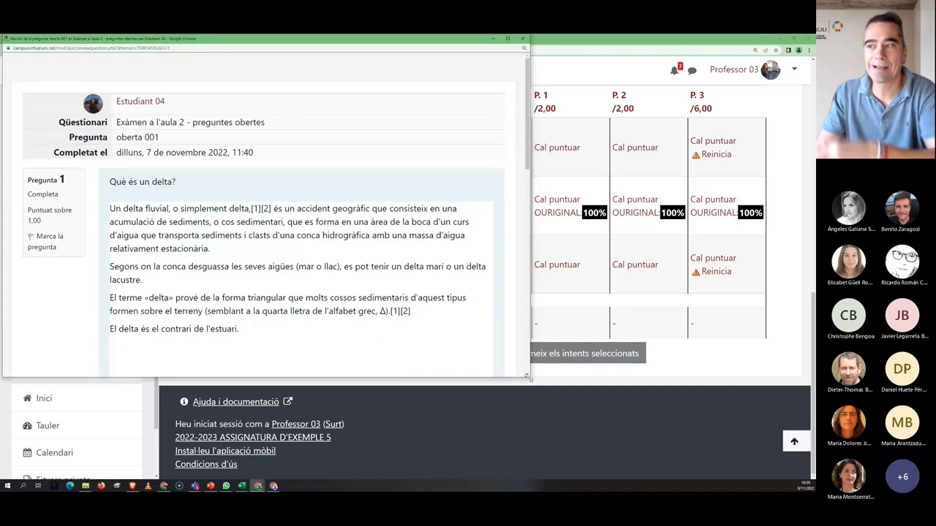
# Step: Close the answer review, scroll to the page top, and minimize Chrome to show the PowerPoint slide
pyautogui.click(522, 38)
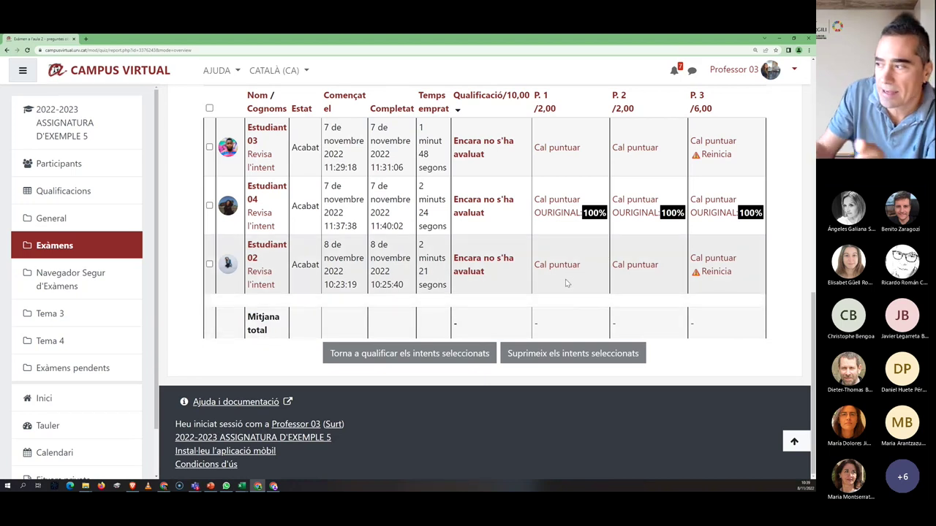
pyautogui.scroll(4, 568, 268)
pyautogui.scroll(3, 551, 213)
pyautogui.click(780, 39)
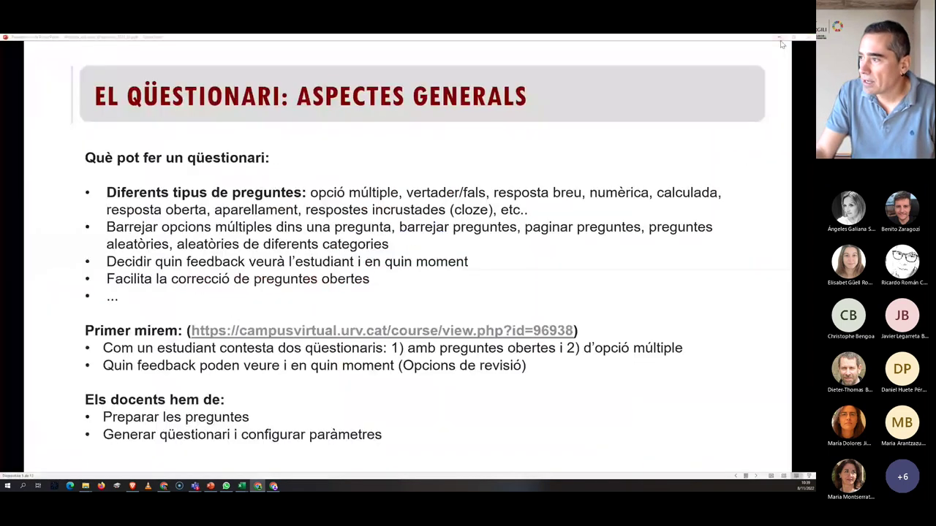
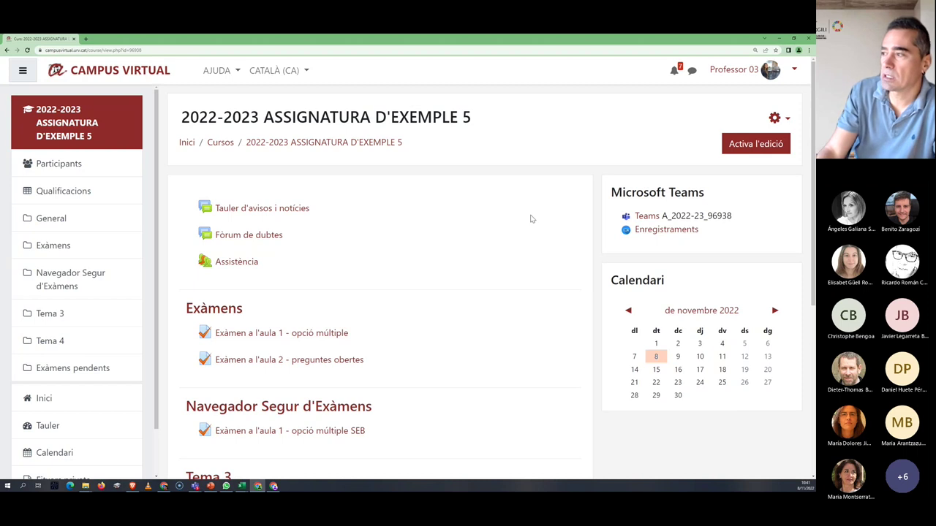
# Step: Open the Banc de preguntes of 2022-2023 ASSIGNATURA D'EXEMPLE 5 from the course administration page
pyautogui.click(774, 117)
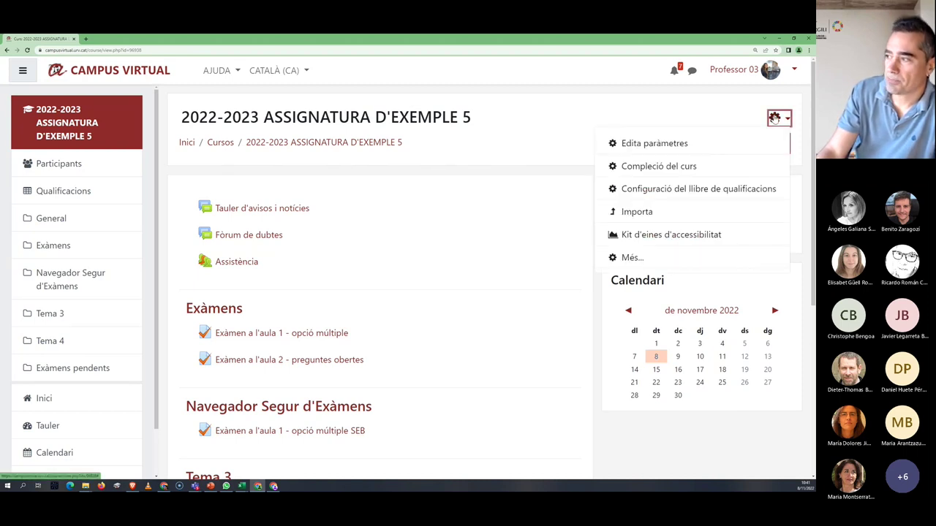
pyautogui.click(774, 118)
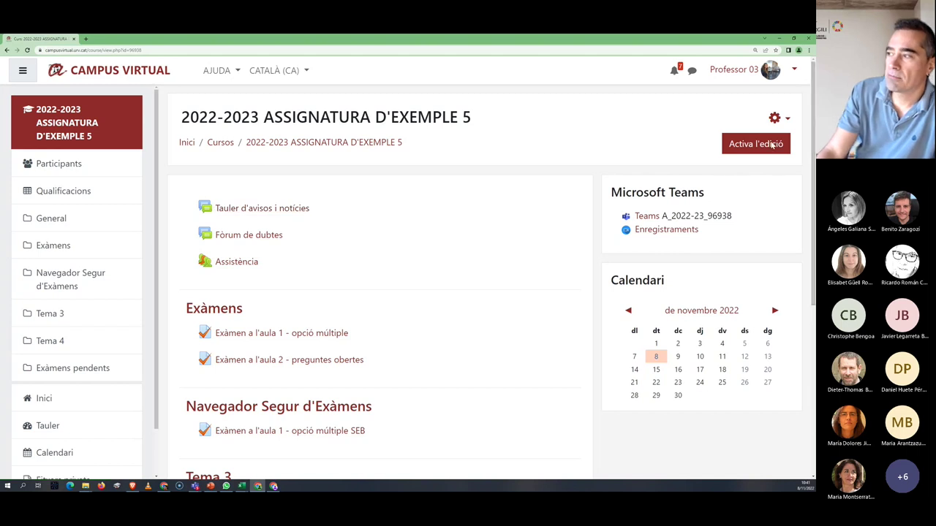
pyautogui.click(774, 118)
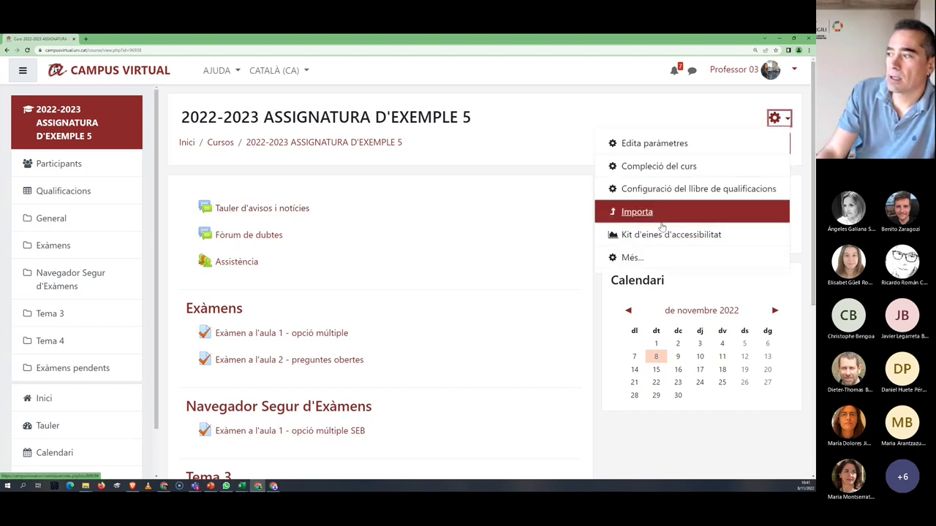
pyautogui.click(633, 260)
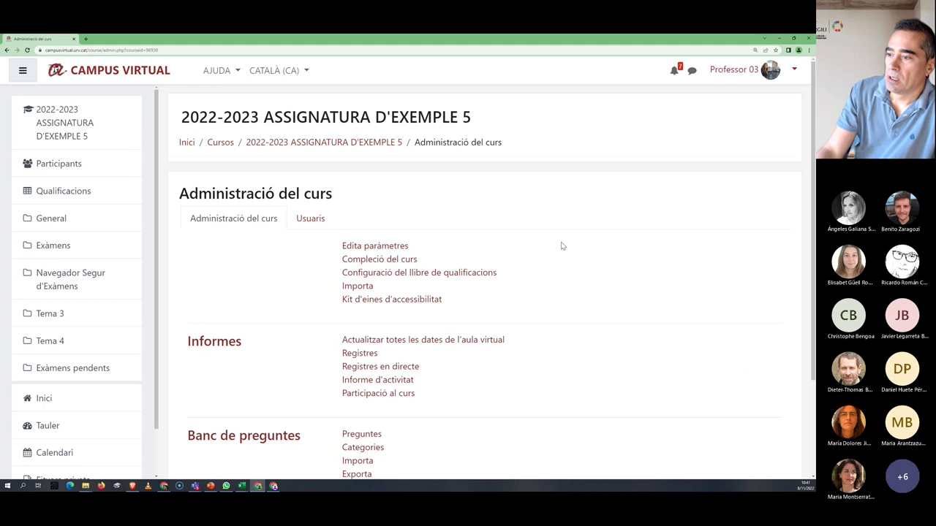
pyautogui.scroll(-3, 400, 278)
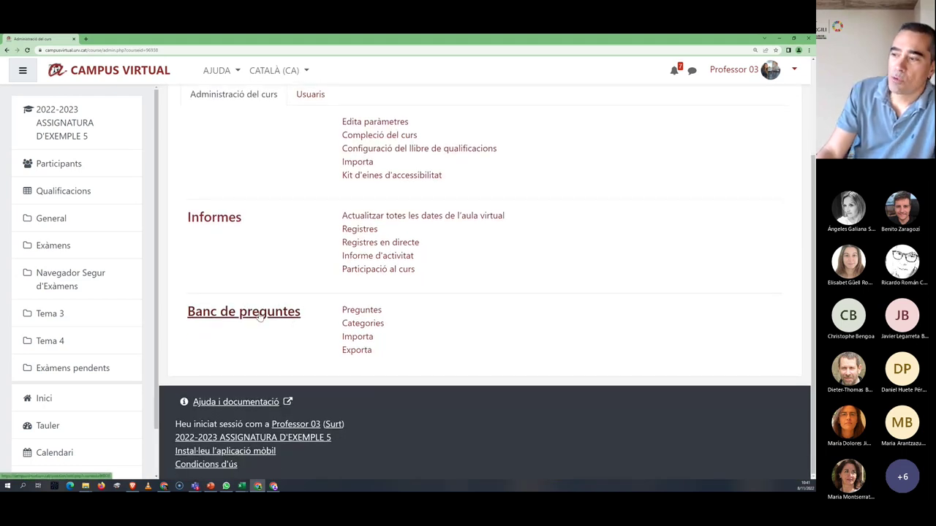
pyautogui.click(260, 316)
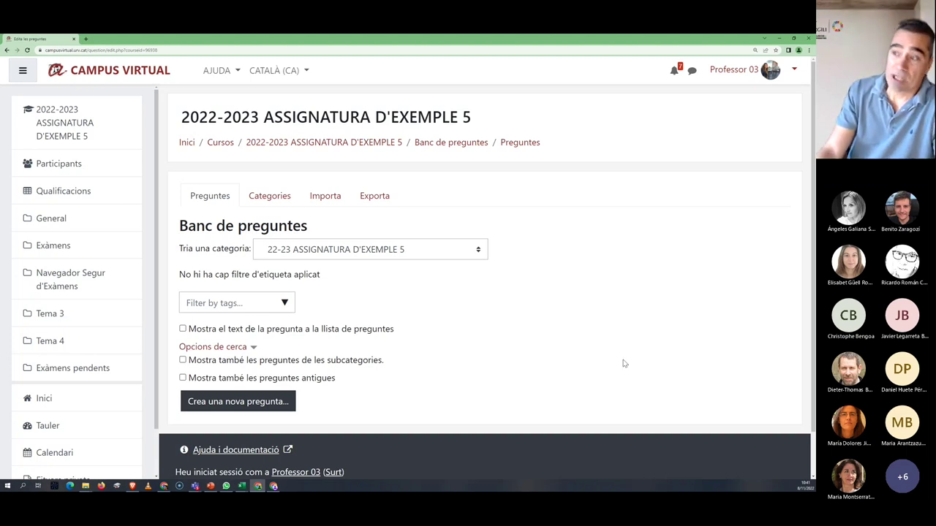
# Step: Look over the course's question categories in the Categories tab
pyautogui.scroll(-1, 453, 298)
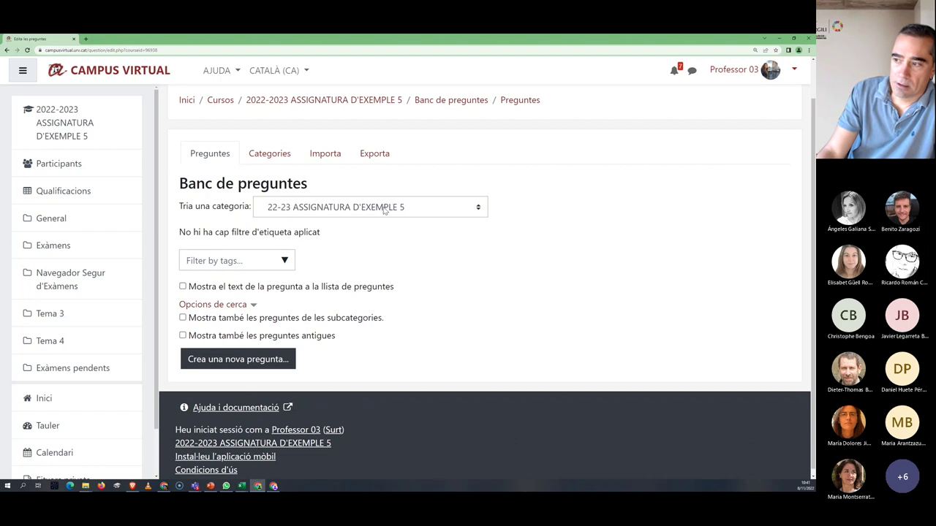
pyautogui.scroll(1, 428, 234)
pyautogui.moveTo(181, 117); pyautogui.dragTo(468, 119)
pyautogui.click(281, 196)
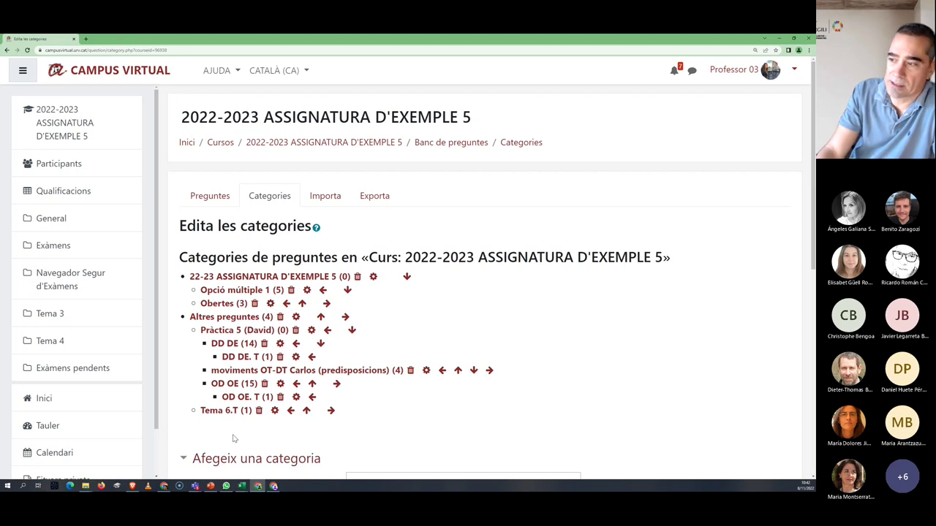
# Step: Back on Preguntes, tick 'Mostra també les preguntes de les subcategories'
pyautogui.click(212, 195)
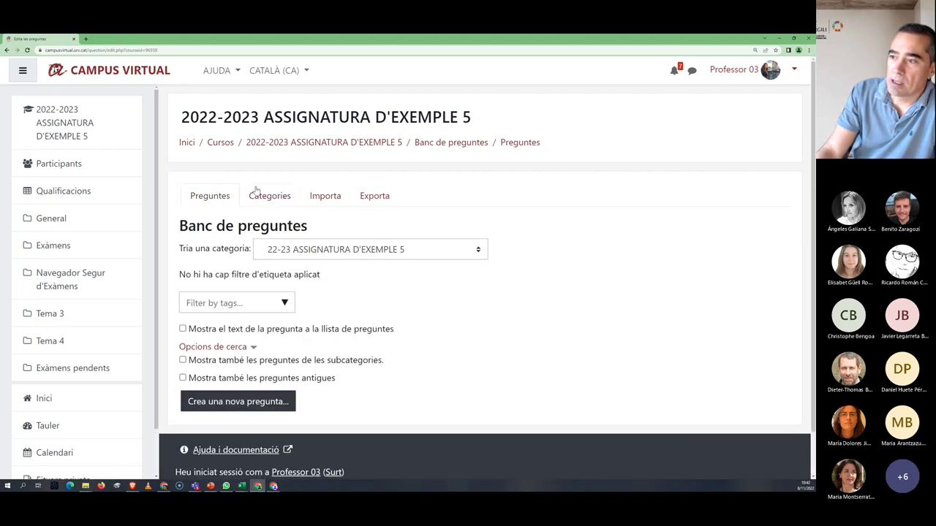
pyautogui.scroll(-1, 337, 249)
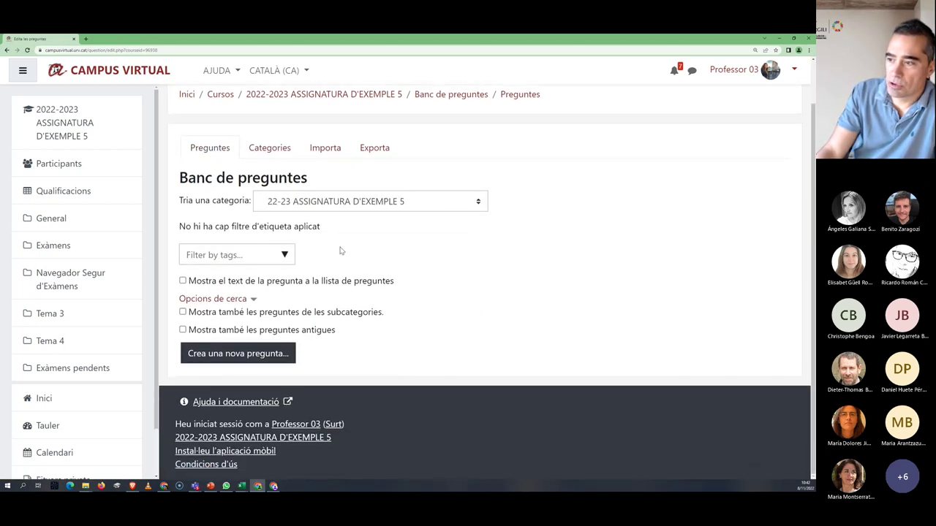
pyautogui.click(183, 312)
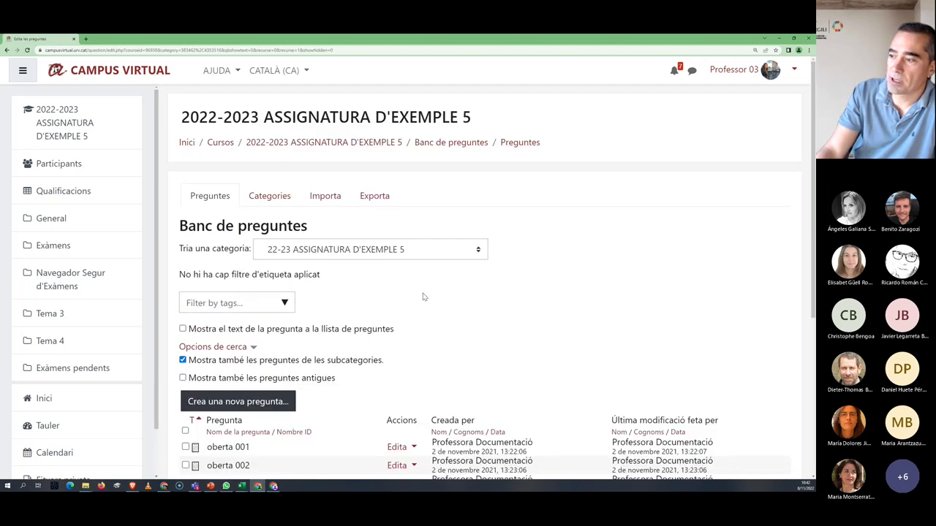
# Step: Filter the question bank to category 'Opció múltiple 1 (5)', listing mo-p001 to mo-p005
pyautogui.scroll(-4, 422, 296)
pyautogui.scroll(3, 409, 176)
pyautogui.click(408, 164)
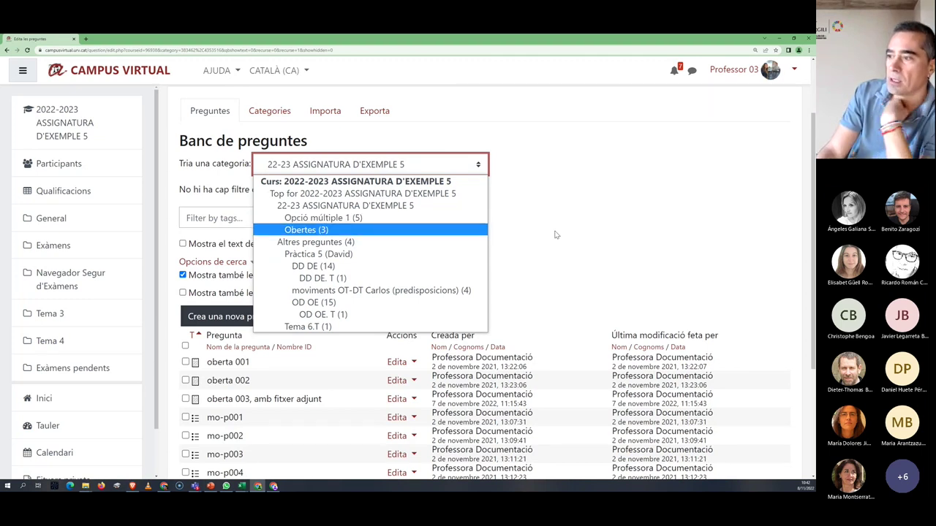
pyautogui.click(380, 206)
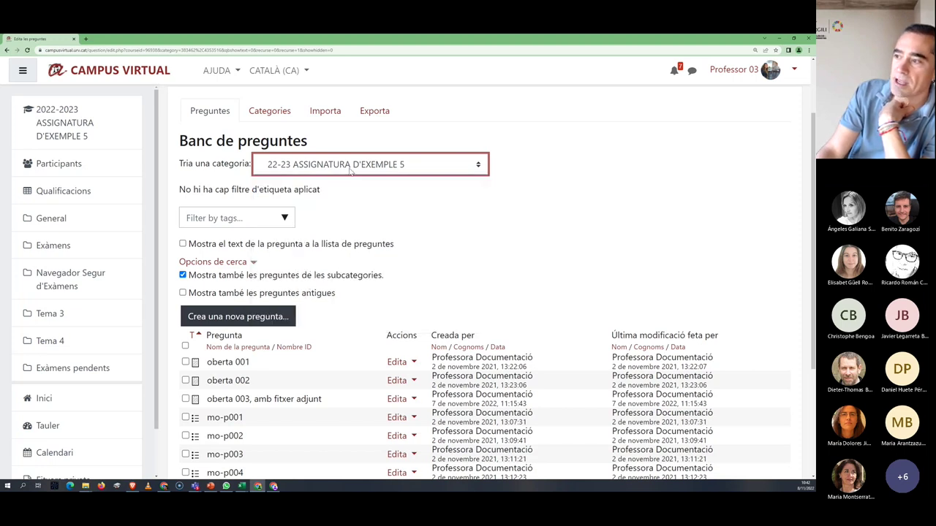
pyautogui.click(358, 169)
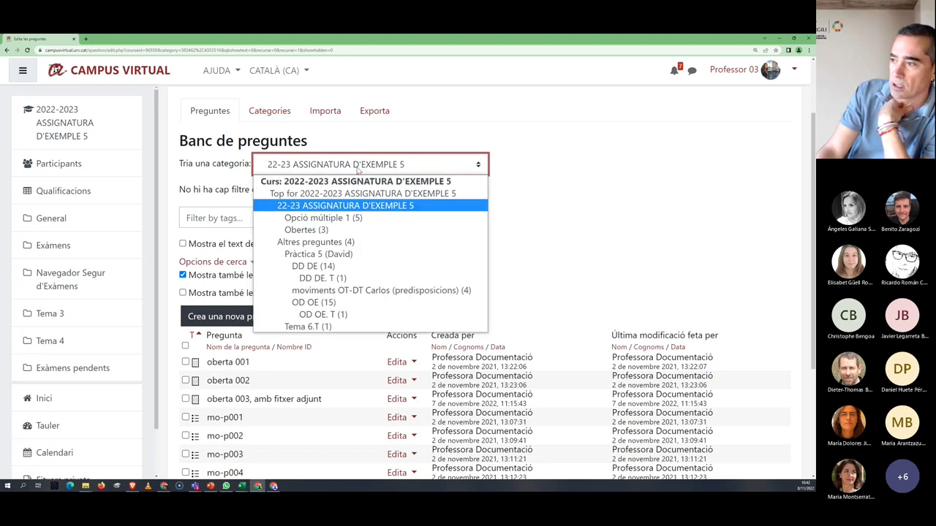
pyautogui.click(413, 209)
pyautogui.scroll(-2, 265, 279)
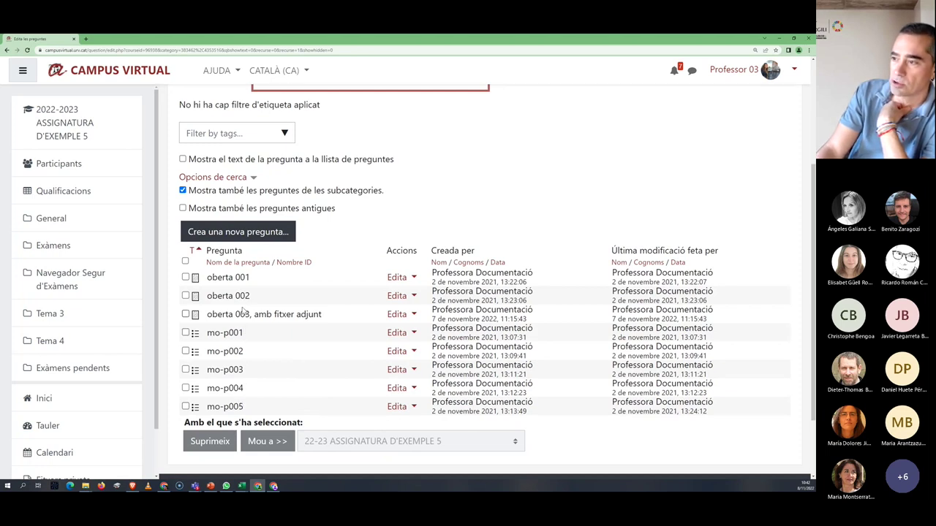
pyautogui.scroll(2, 246, 315)
pyautogui.click(413, 164)
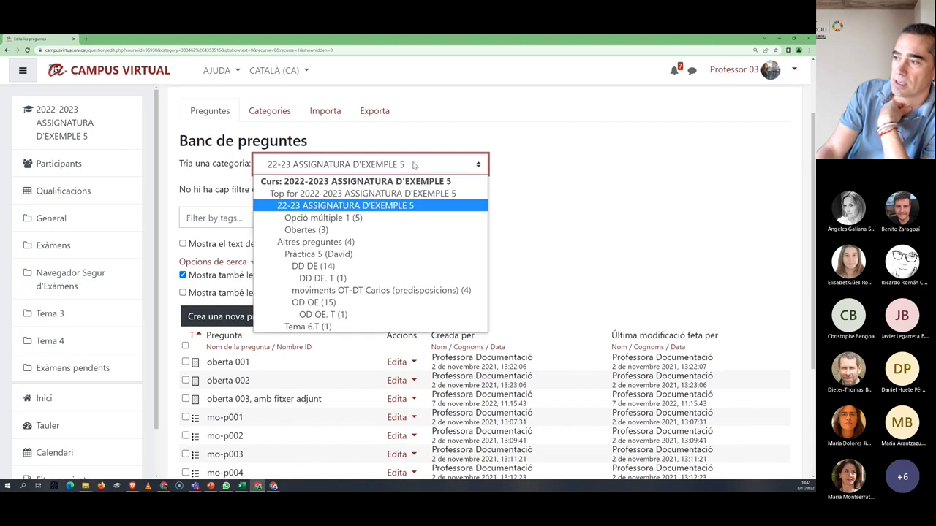
pyautogui.click(373, 218)
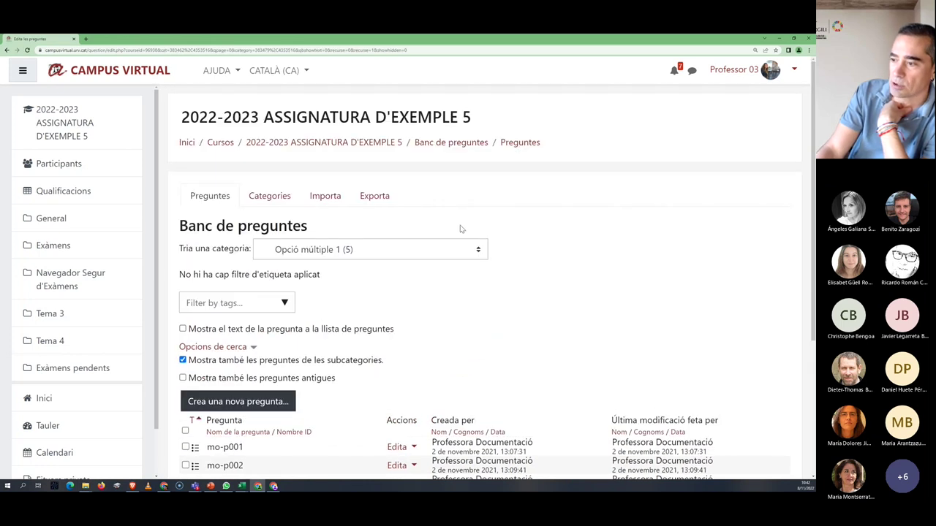
pyautogui.scroll(-3, 453, 241)
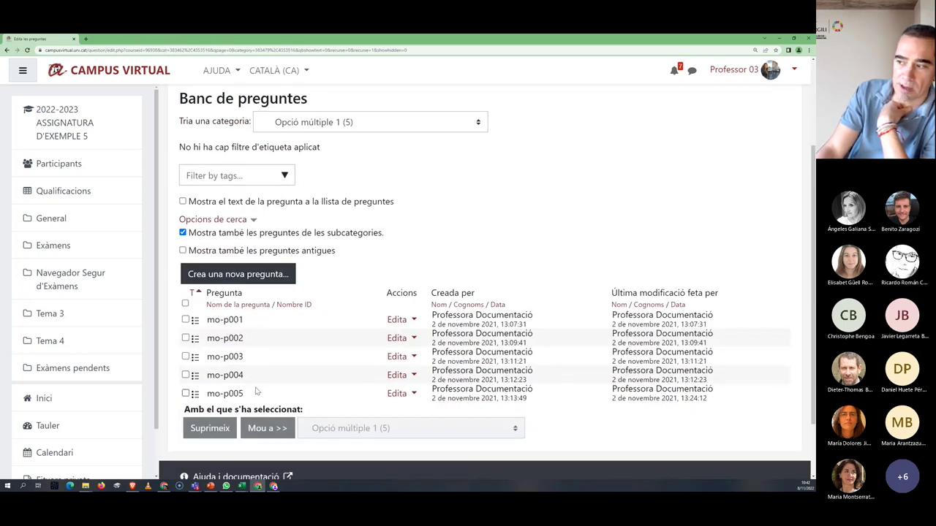
pyautogui.scroll(-1, 454, 256)
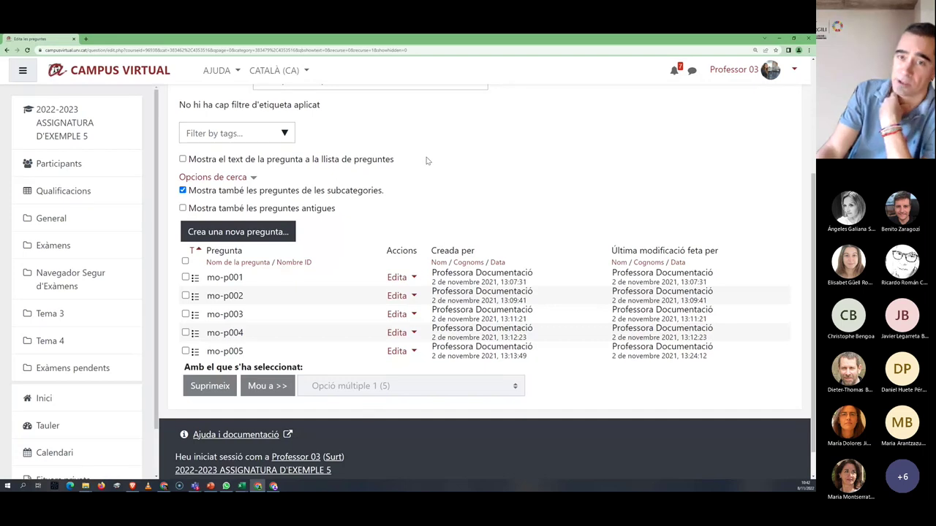
pyautogui.click(272, 231)
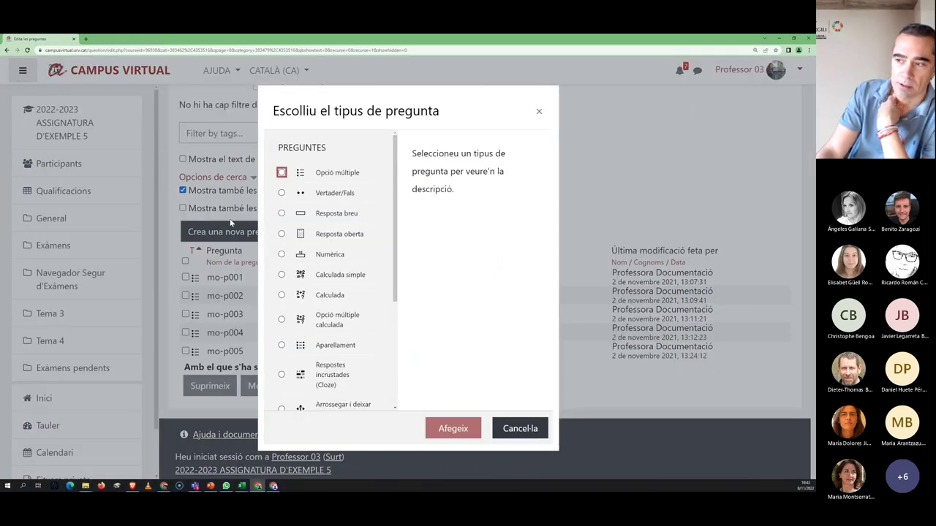
pyautogui.scroll(-3, 387, 257)
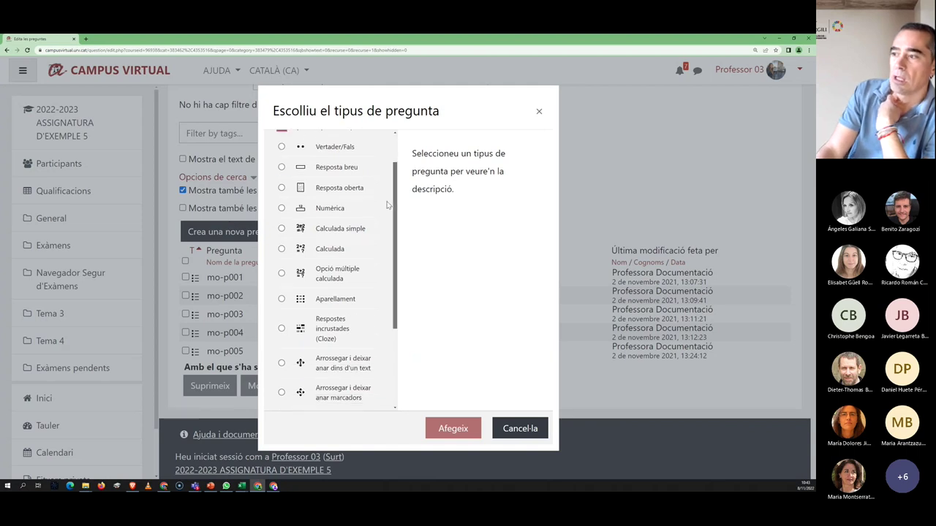
pyautogui.scroll(3, 387, 272)
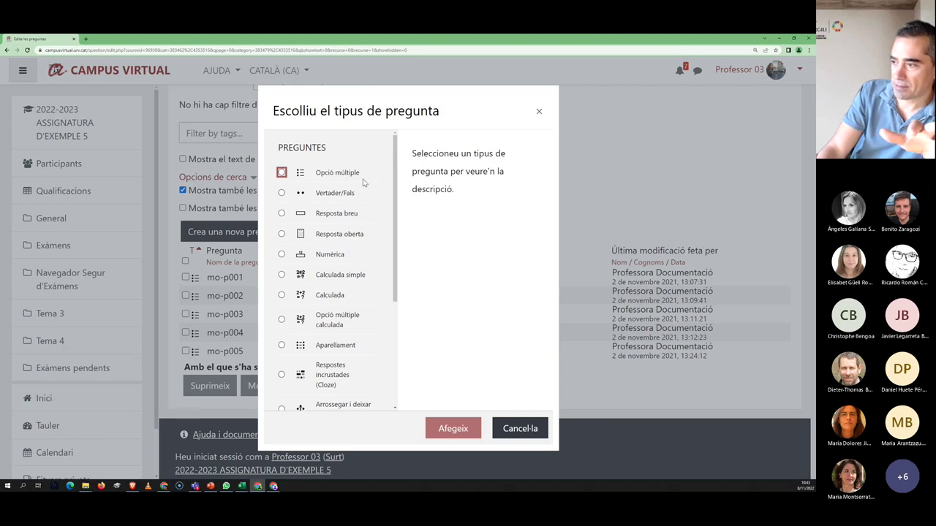
pyautogui.click(539, 110)
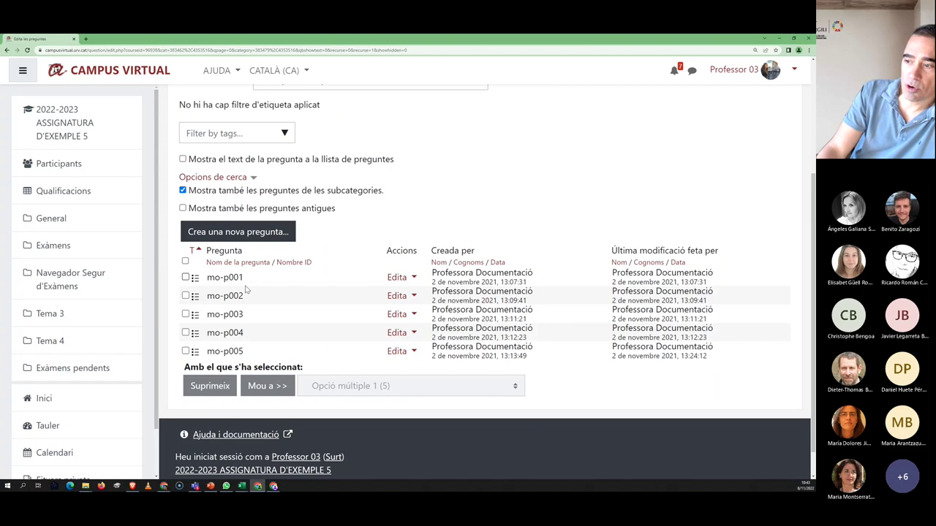
# Step: Duplicate question mo-p001
pyautogui.moveTo(247, 279); pyautogui.dragTo(207, 278)
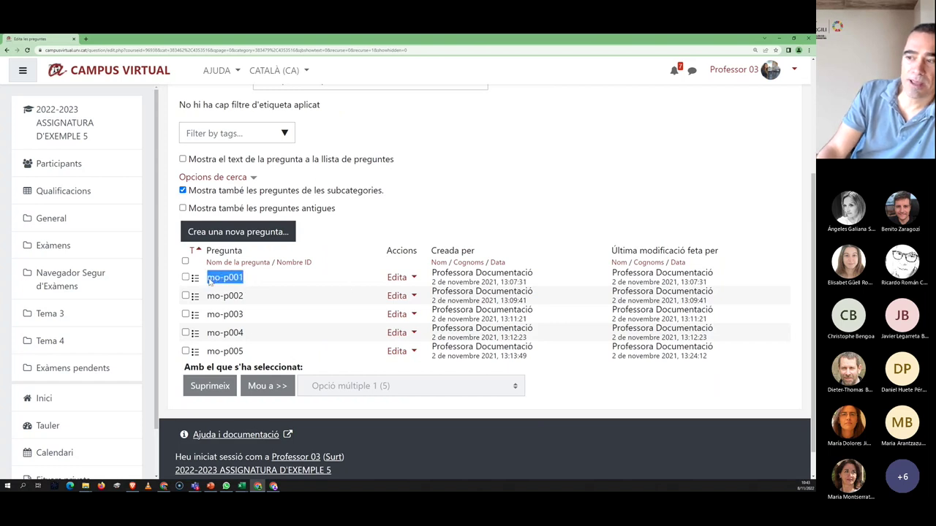
pyautogui.click(401, 283)
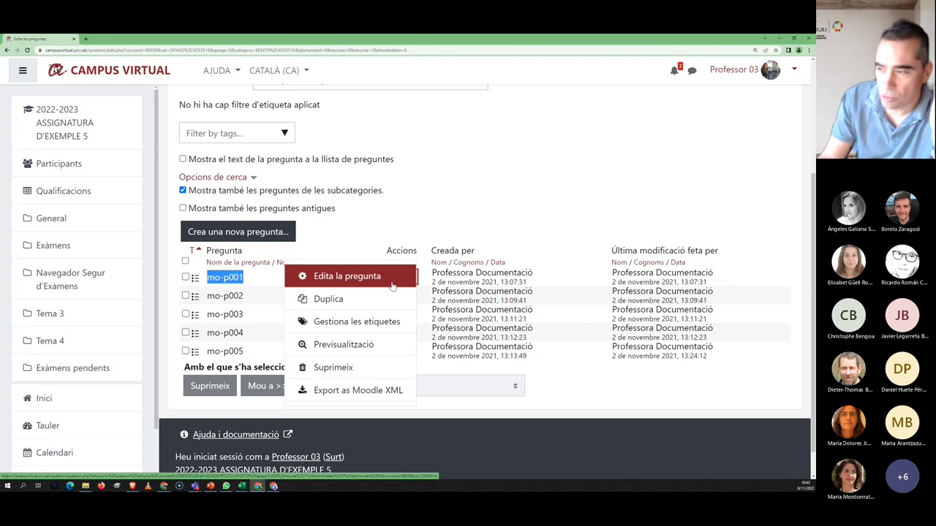
pyautogui.click(333, 302)
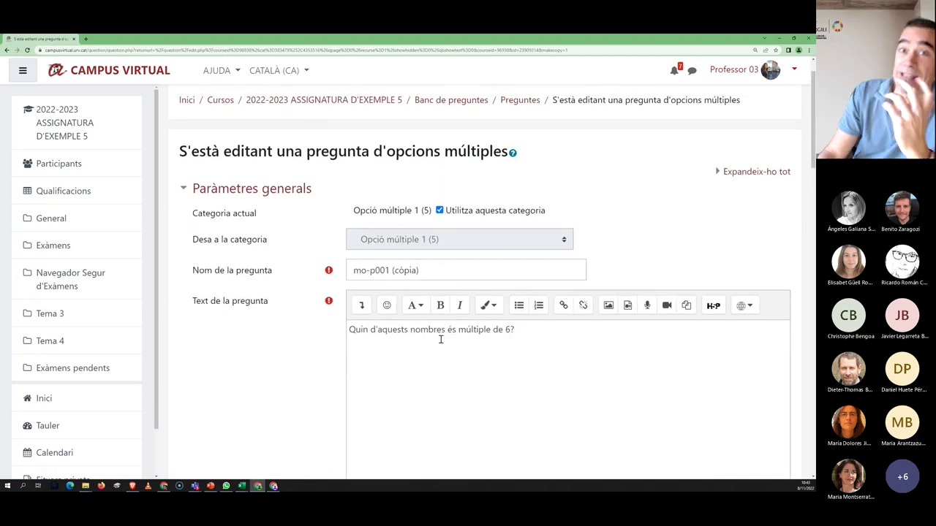
pyautogui.scroll(-3, 394, 270)
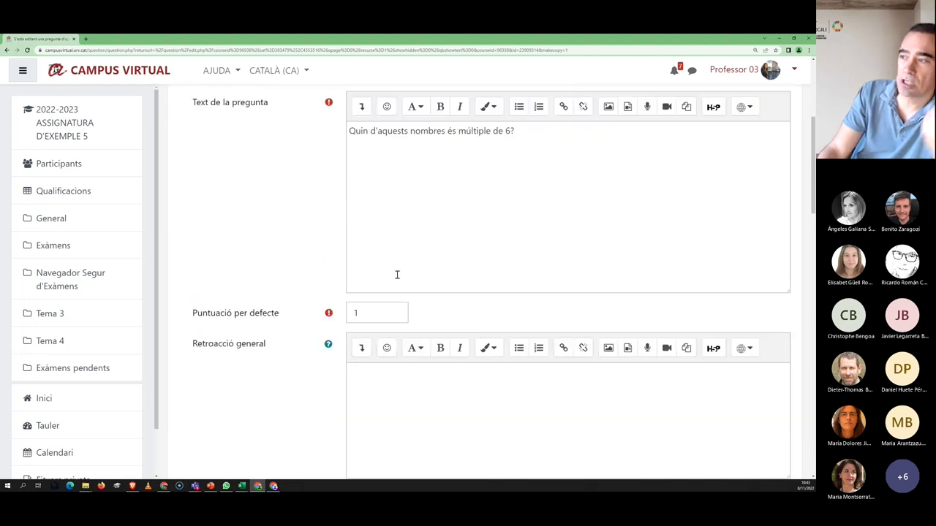
pyautogui.scroll(-3, 397, 275)
pyautogui.scroll(3, 508, 241)
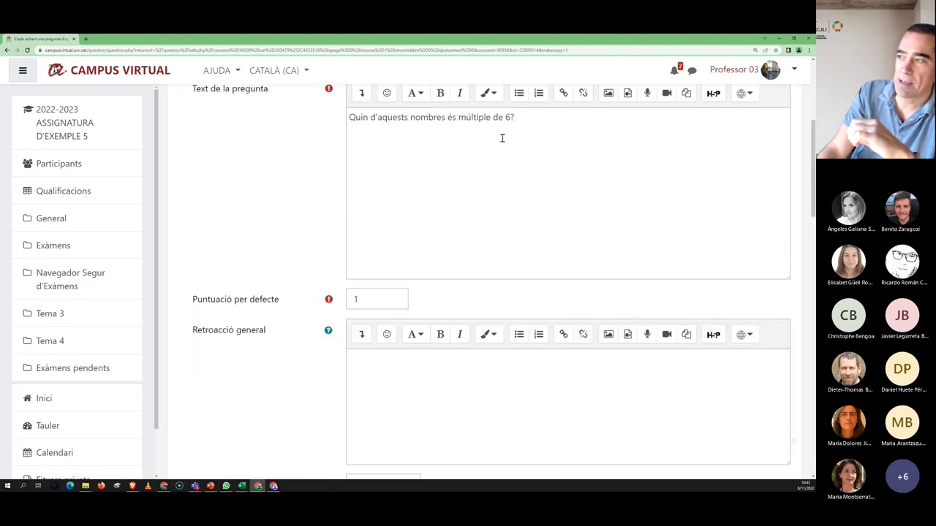
pyautogui.scroll(2, 502, 138)
# Step: Rename the copy to mo-p006 and replace its text with 'canviar l'enunciar'
pyautogui.click(391, 184)
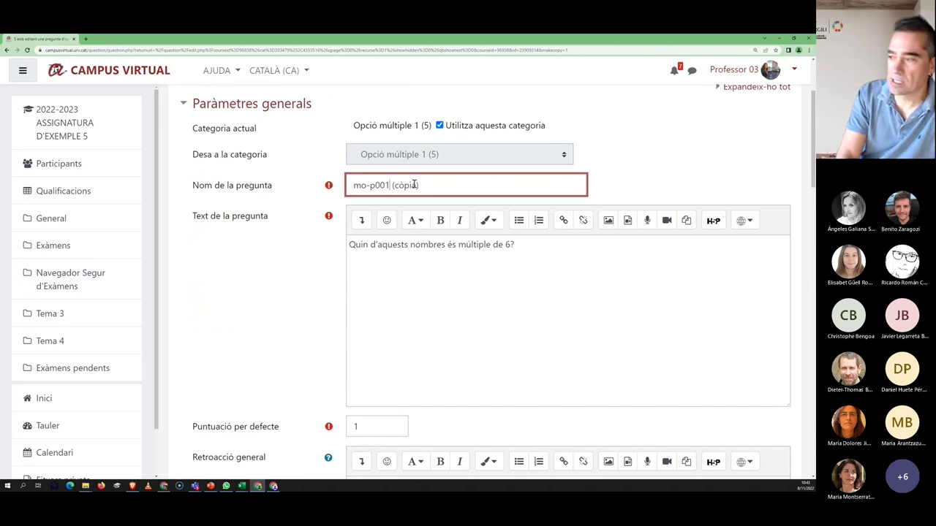
pyautogui.press('BackSpace')
pyautogui.press('BackSpace')
pyautogui.press('BackSpace')
pyautogui.press('BackSpace')
pyautogui.press('BackSpace')
pyautogui.press('BackSpace')
pyautogui.press('BackSpace')
pyautogui.press('BackSpace')
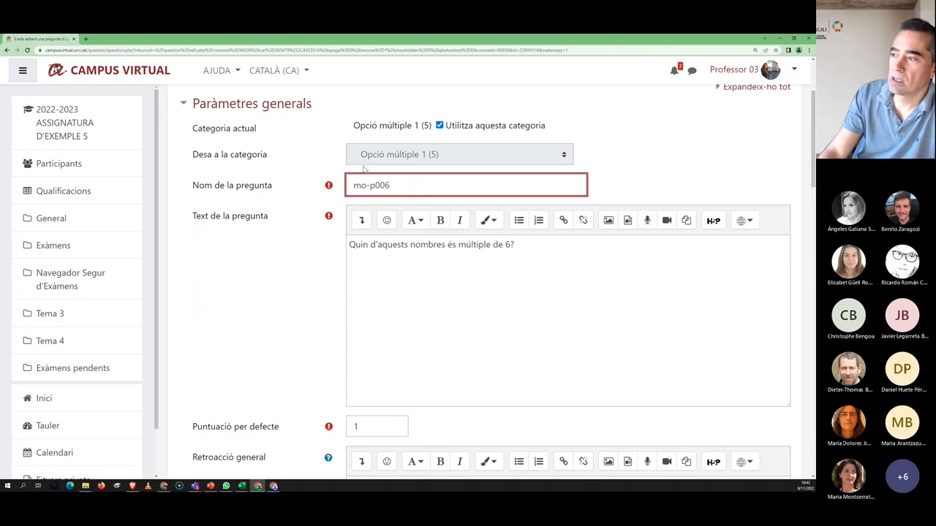
pyautogui.moveTo(549, 242); pyautogui.dragTo(329, 255)
pyautogui.write('ca')
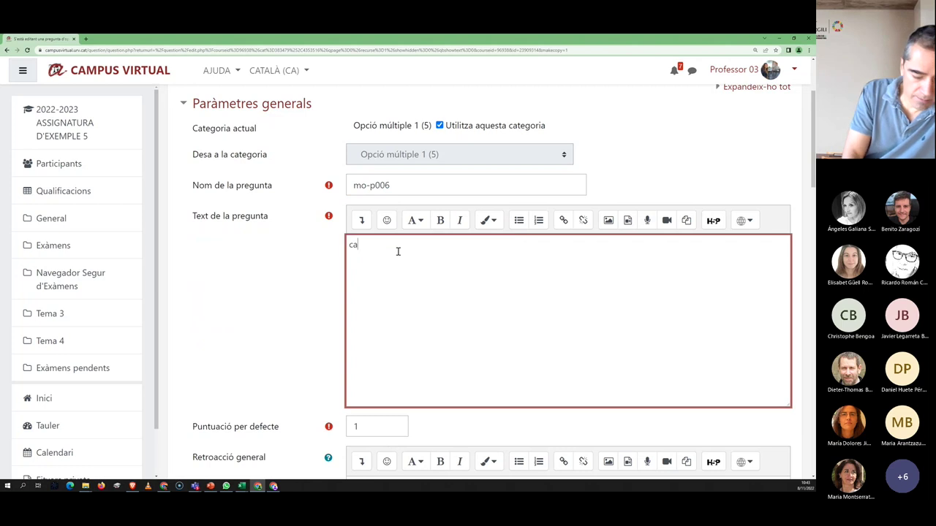
pyautogui.write("nviar l'enunciar")
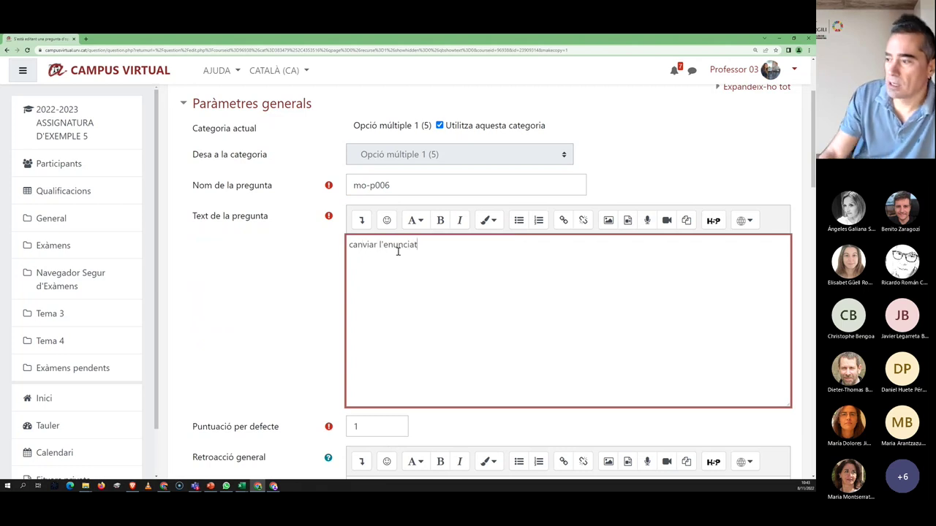
# Step: Save question mo-p006 and return to the course home page
pyautogui.scroll(-9, 398, 251)
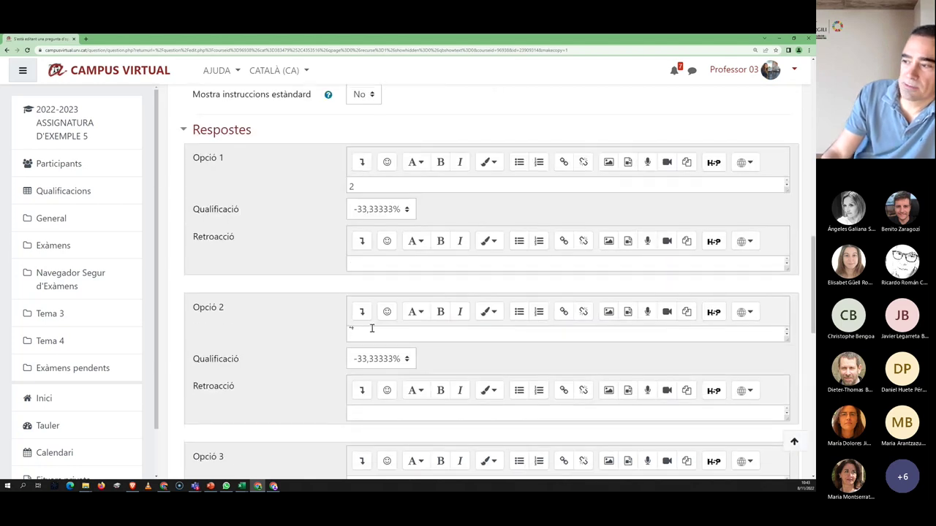
pyautogui.scroll(-3, 468, 376)
pyautogui.scroll(2, 468, 376)
pyautogui.scroll(-3, 470, 372)
pyautogui.scroll(2, 474, 368)
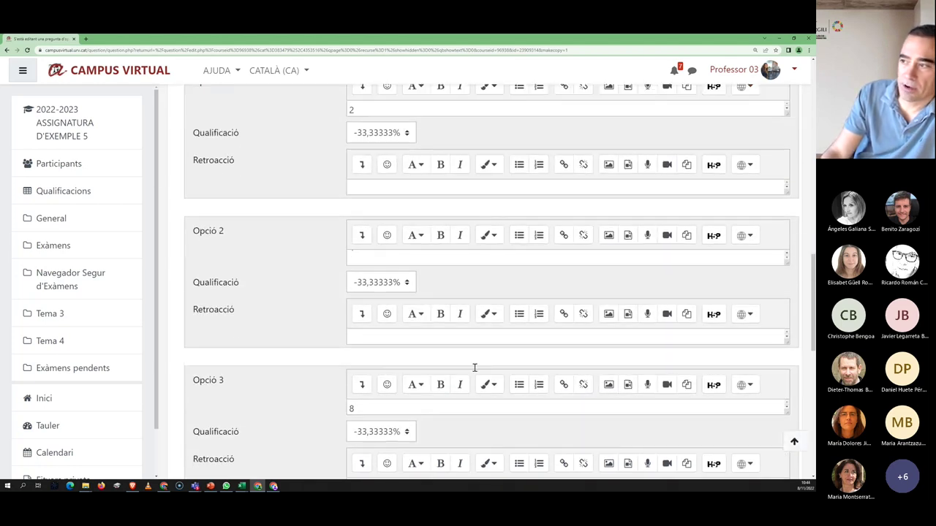
pyautogui.scroll(2, 483, 351)
pyautogui.scroll(-10, 487, 355)
pyautogui.click(388, 392)
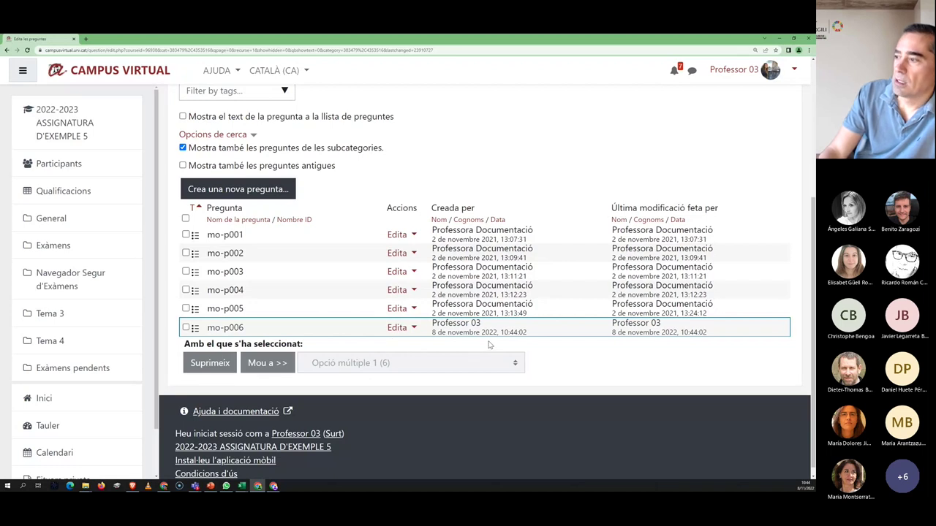
pyautogui.scroll(3, 437, 353)
pyautogui.click(343, 144)
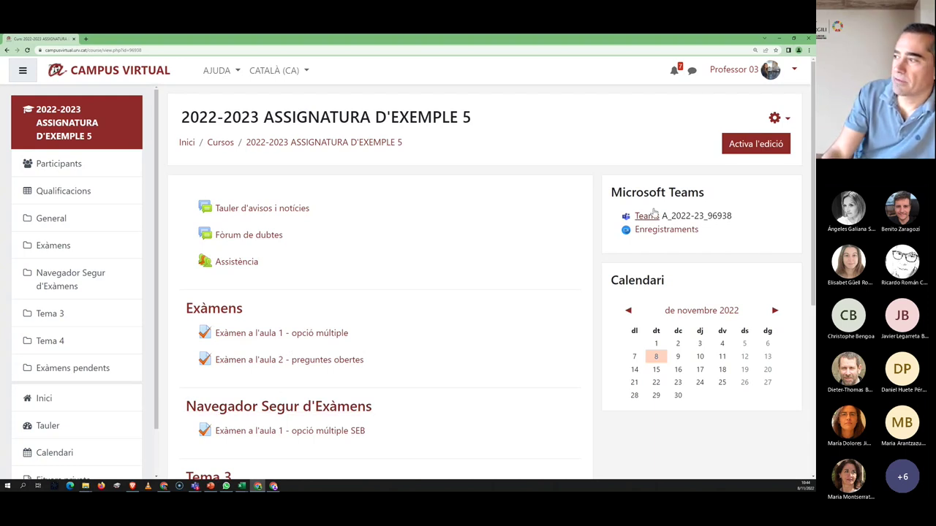
# Step: Turn on editing and add a new Qüestionari activity to the Exàmens section
pyautogui.click(761, 144)
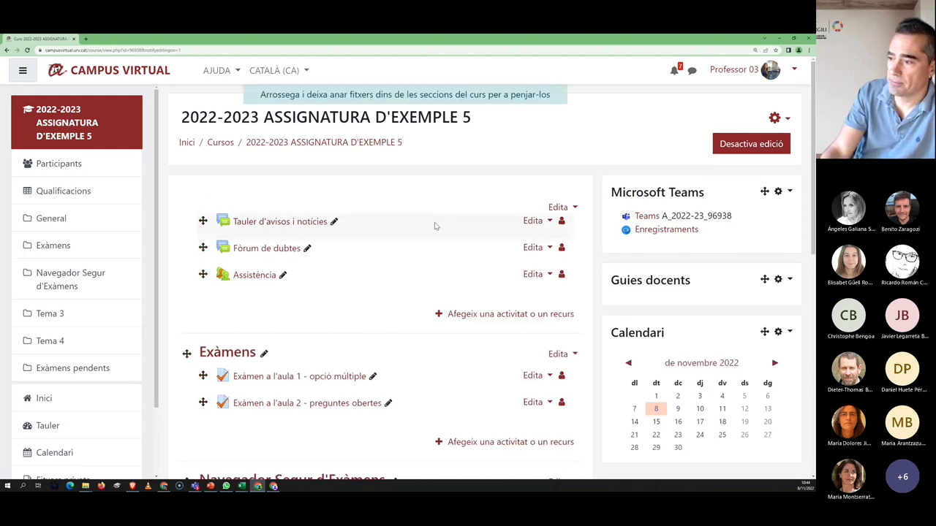
pyautogui.scroll(-2, 434, 225)
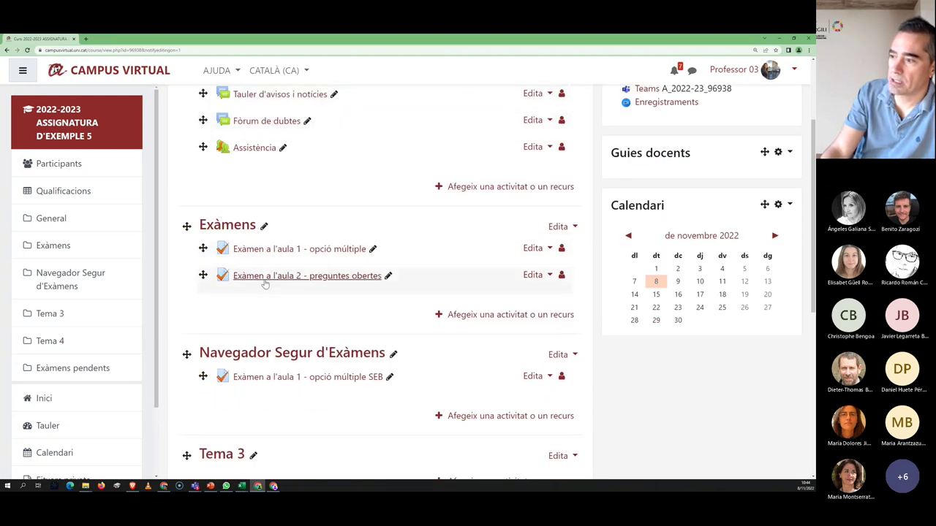
pyautogui.click(493, 315)
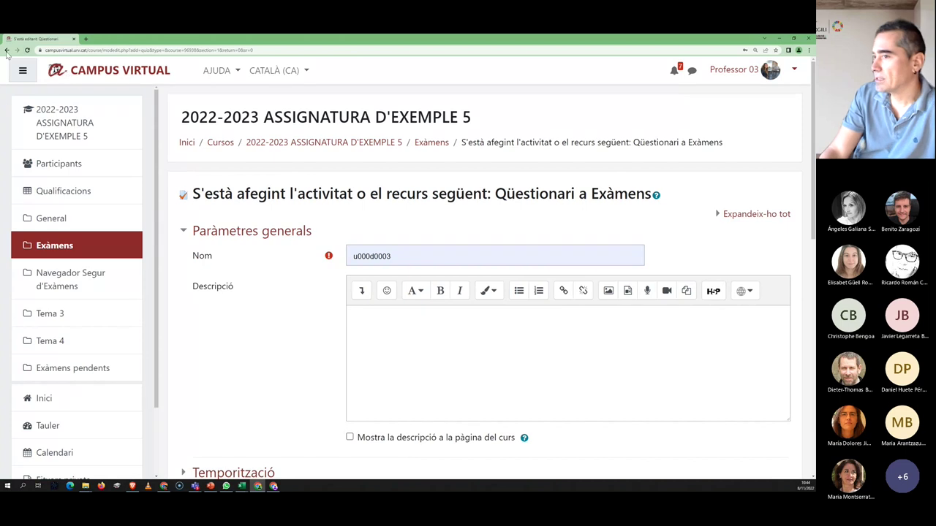
pyautogui.click(6, 49)
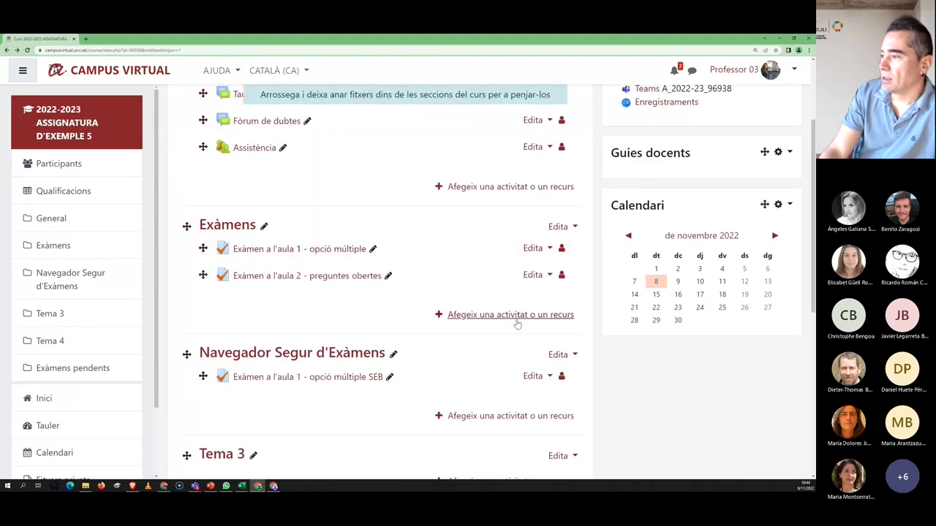
pyautogui.click(512, 316)
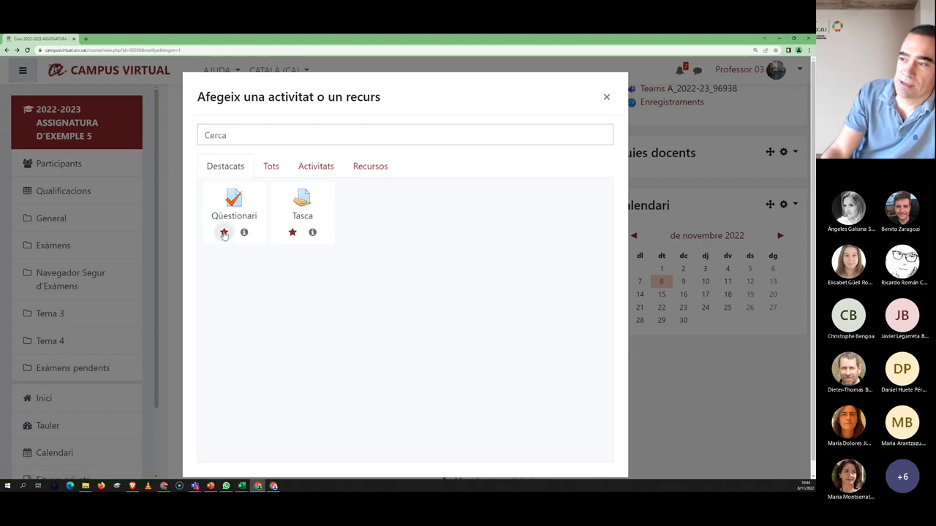
pyautogui.click(270, 168)
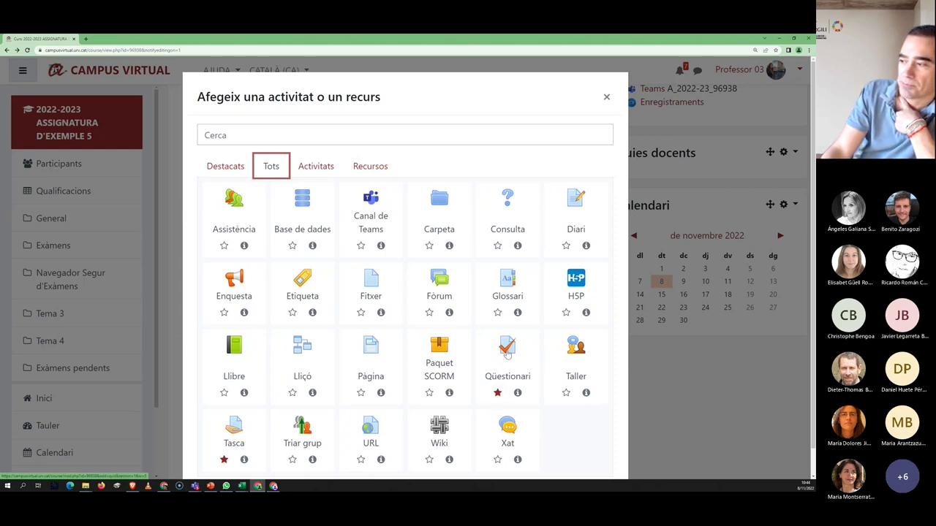
pyautogui.click(509, 358)
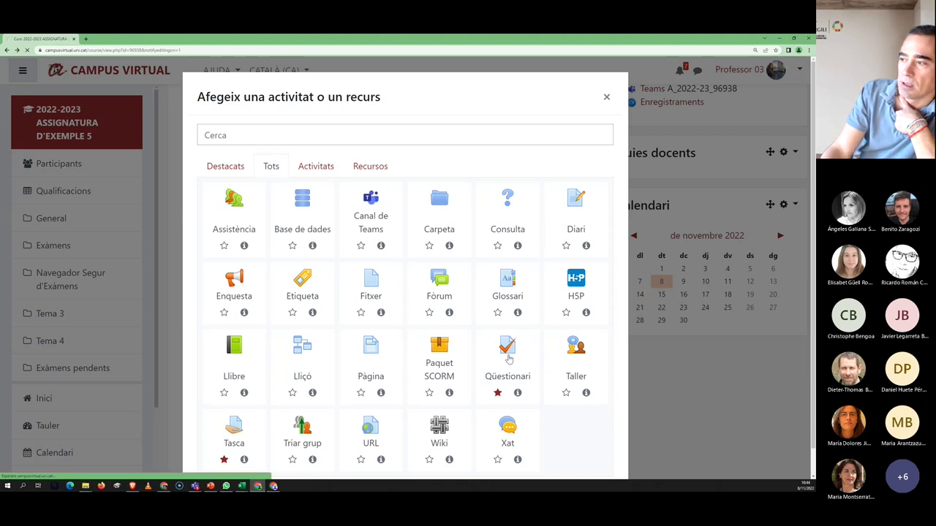
pyautogui.doubleClick(406, 254)
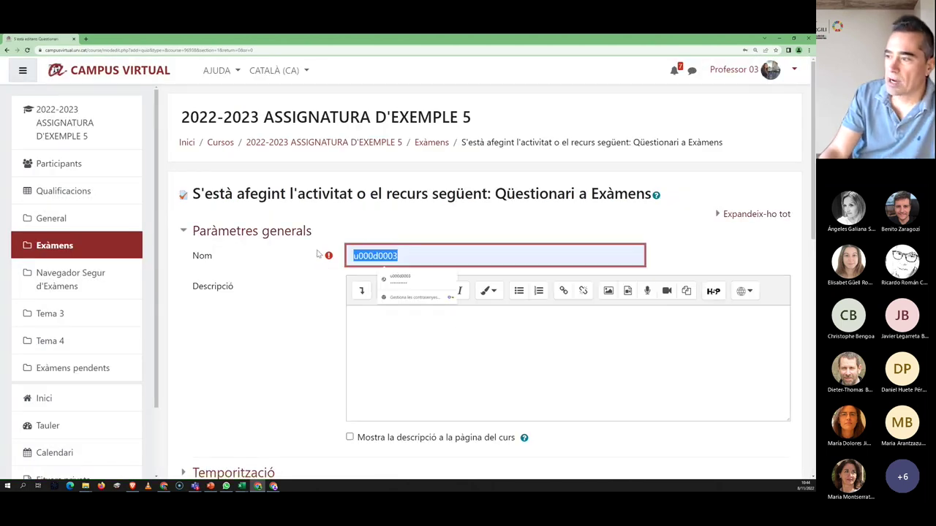
# Step: Enter 'examen' as the quiz name and 'tot detall' as its description, then expand every section
pyautogui.write('exame')
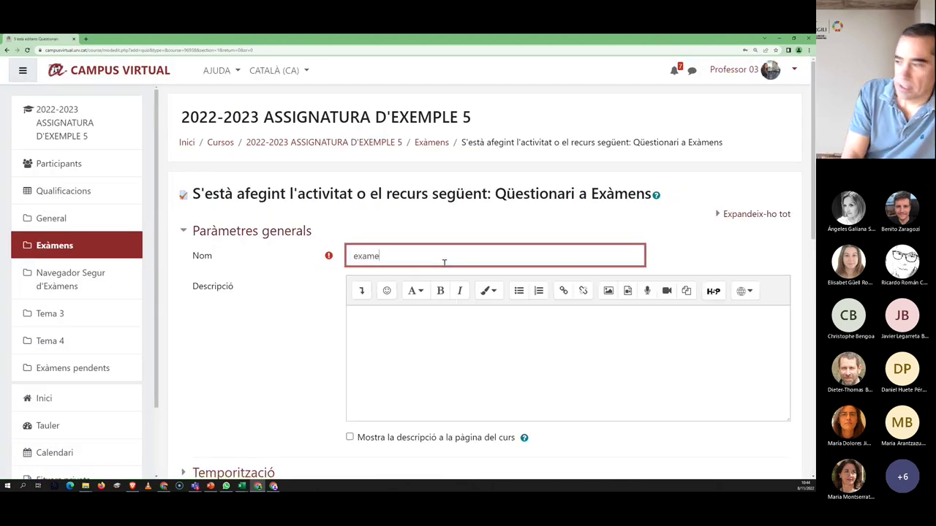
pyautogui.write('n')
pyautogui.scroll(-3, 438, 271)
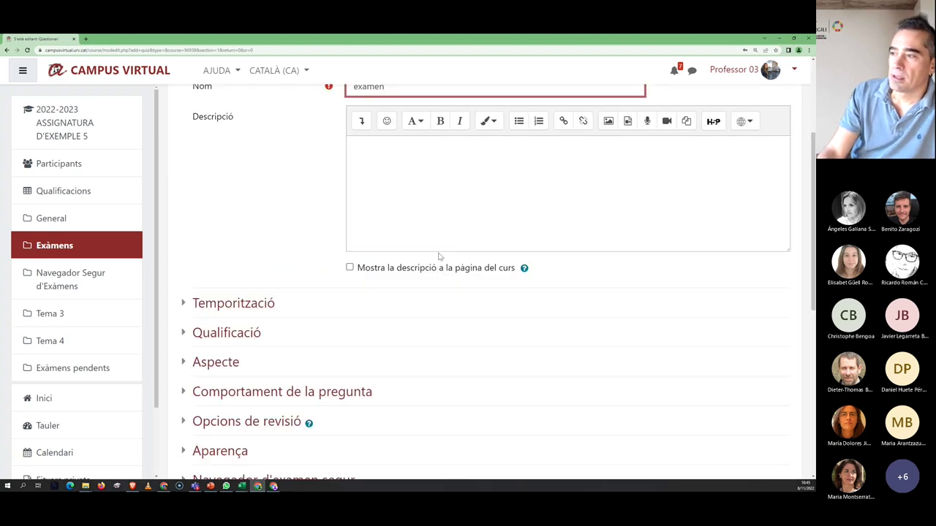
pyautogui.click(411, 206)
pyautogui.scroll(1, 414, 215)
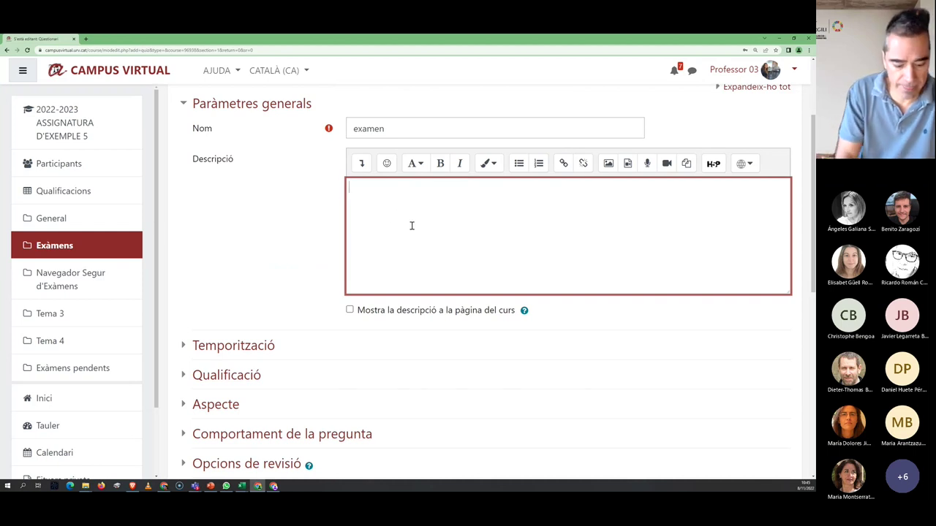
pyautogui.write('tot detall')
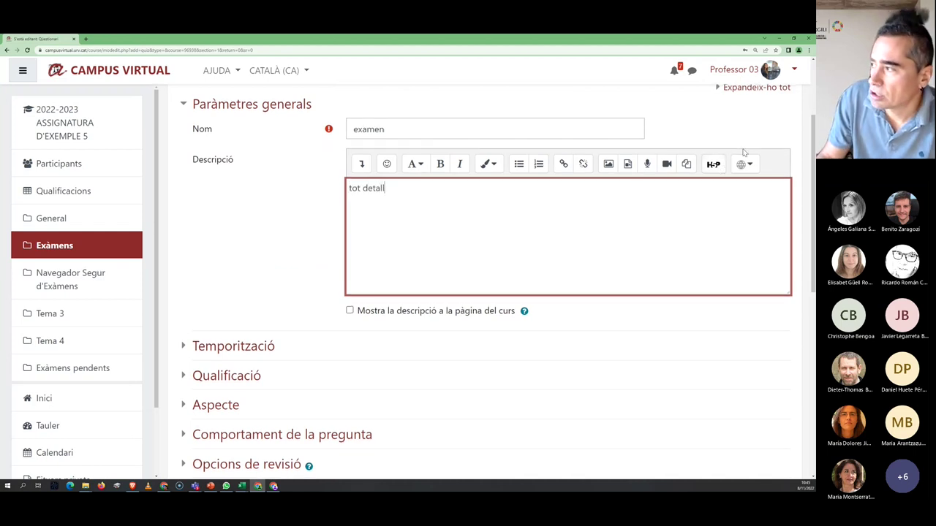
pyautogui.scroll(2, 749, 156)
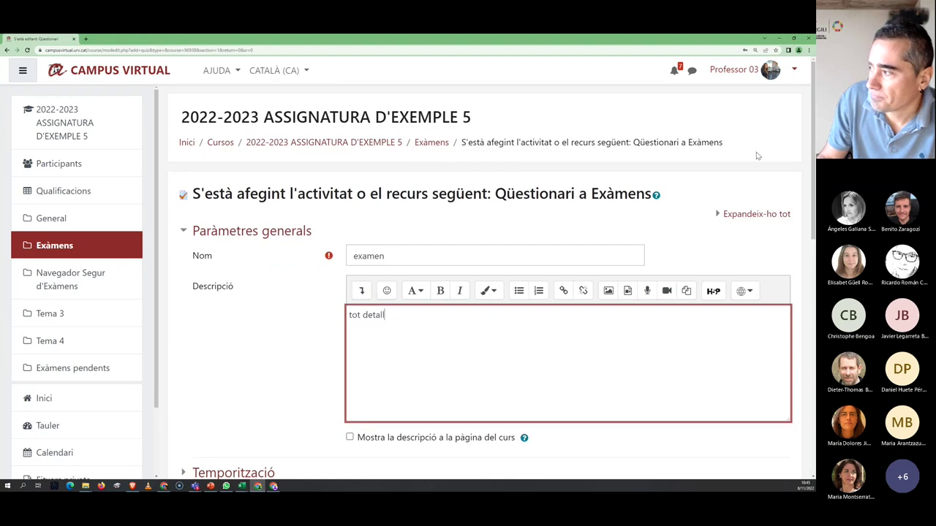
pyautogui.click(757, 212)
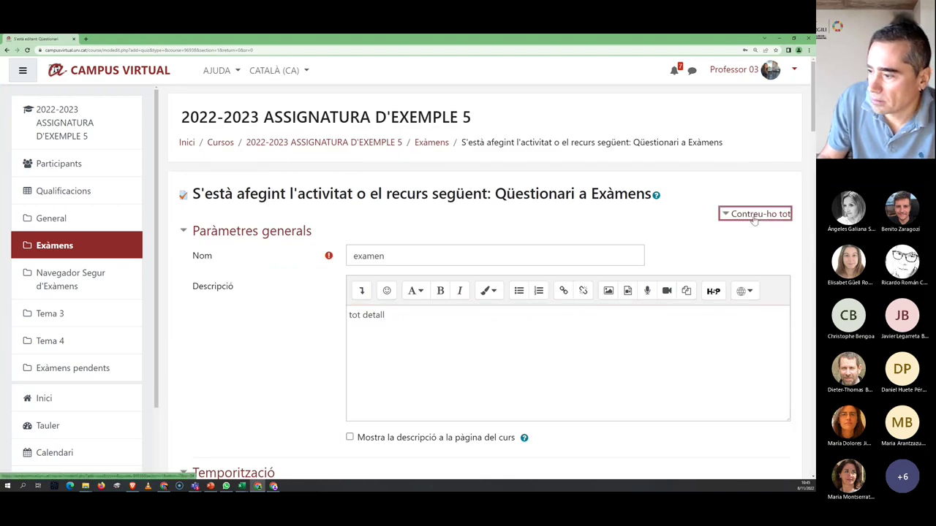
# Step: Switch to PowerPoint to show the slide on preparing the in-person exam
pyautogui.click(211, 487)
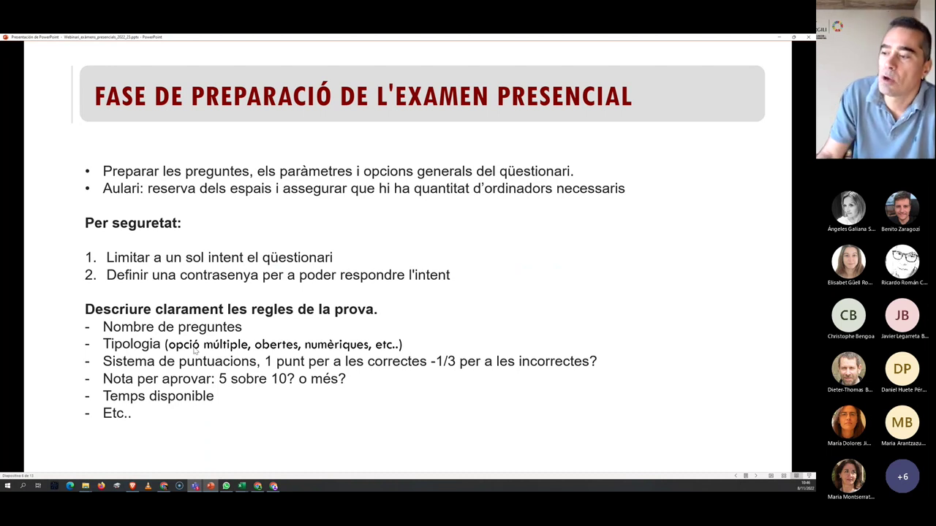
# Step: Return to the examen quiz settings form in Chrome
pyautogui.click(259, 487)
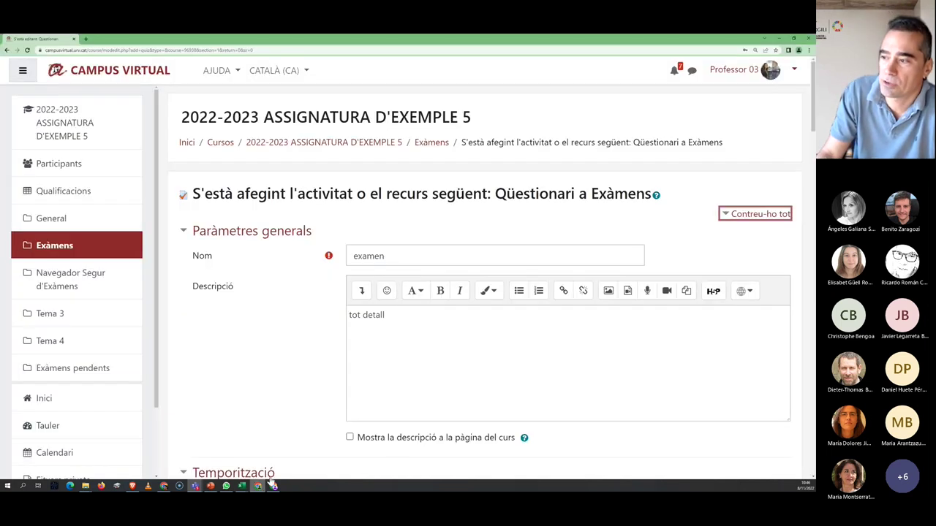
pyautogui.scroll(-2, 291, 319)
pyautogui.scroll(3, 731, 271)
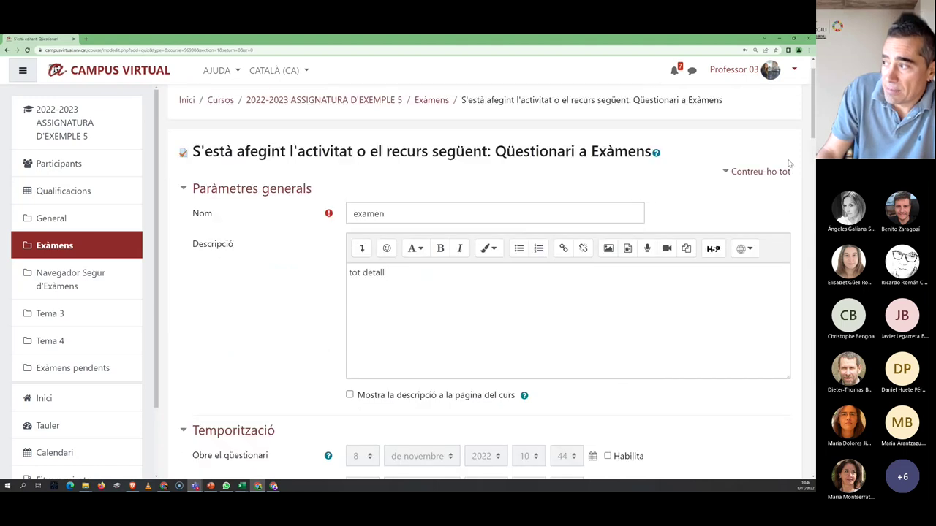
pyautogui.scroll(-3, 731, 193)
pyautogui.scroll(-3, 726, 191)
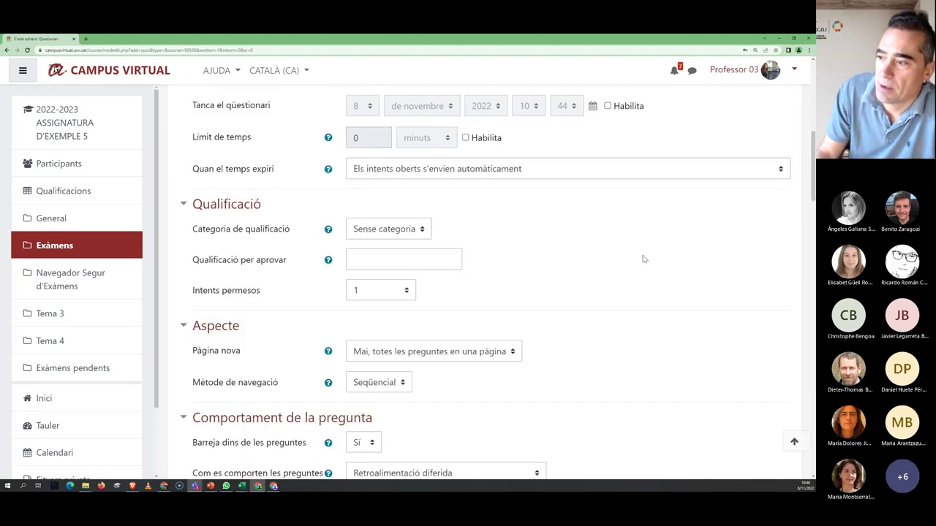
# Step: Check the 'Intents permesos' dropdown and leave it at 1
pyautogui.click(407, 294)
pyautogui.click(405, 294)
pyautogui.moveTo(259, 293); pyautogui.dragTo(190, 292)
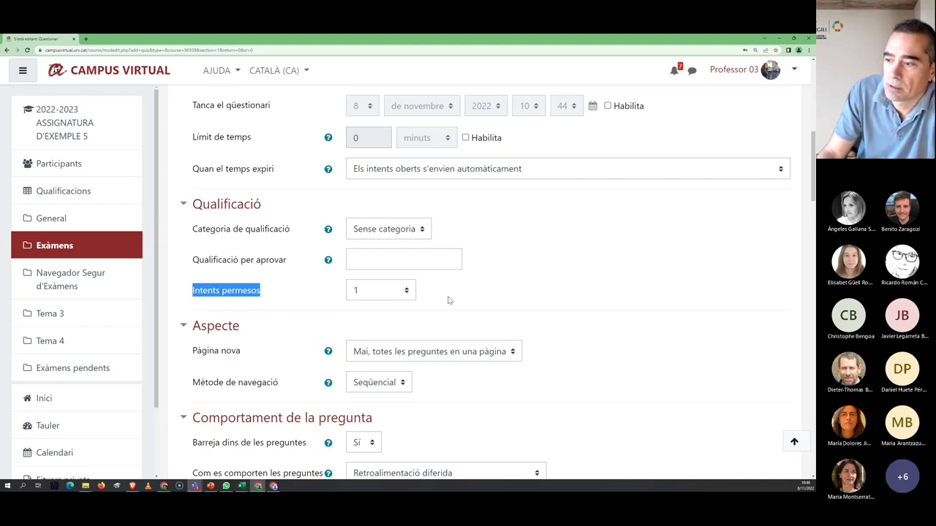
pyautogui.scroll(-3, 449, 300)
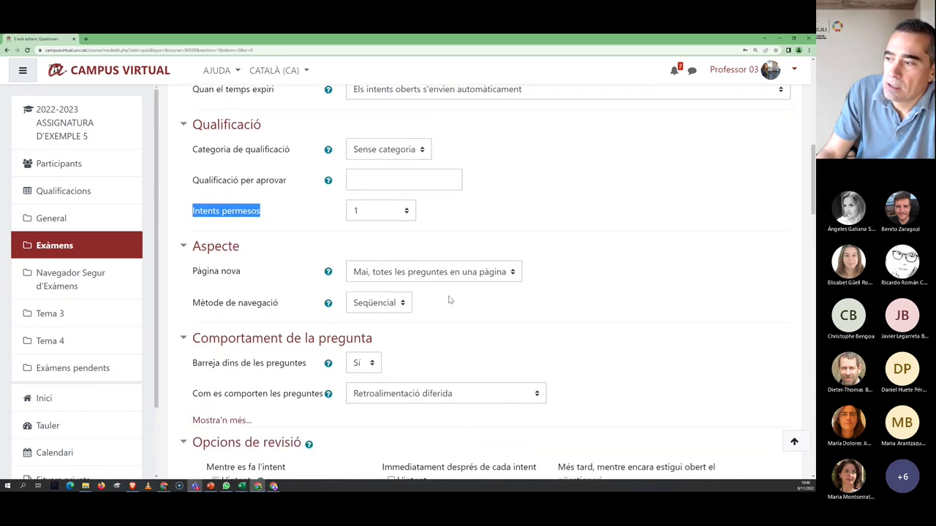
pyautogui.scroll(-4, 449, 300)
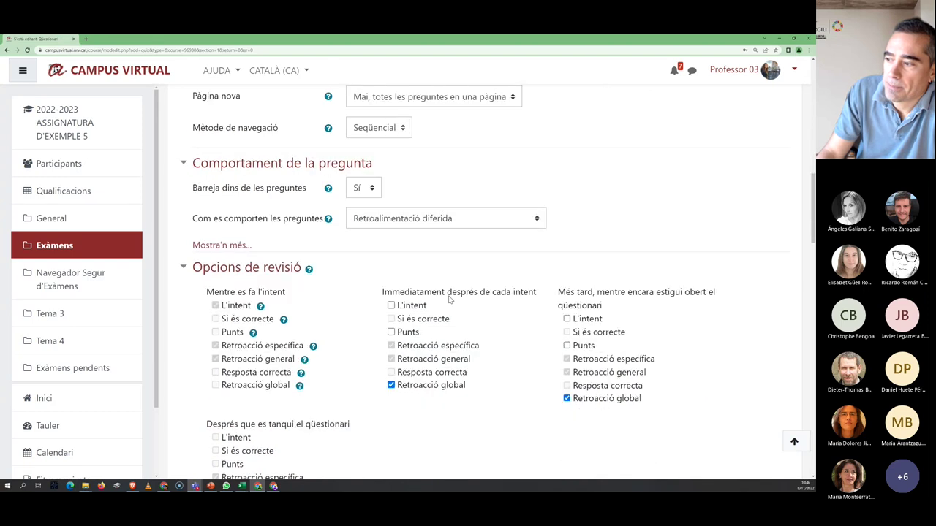
pyautogui.scroll(3, 449, 300)
pyautogui.rightClick(449, 299)
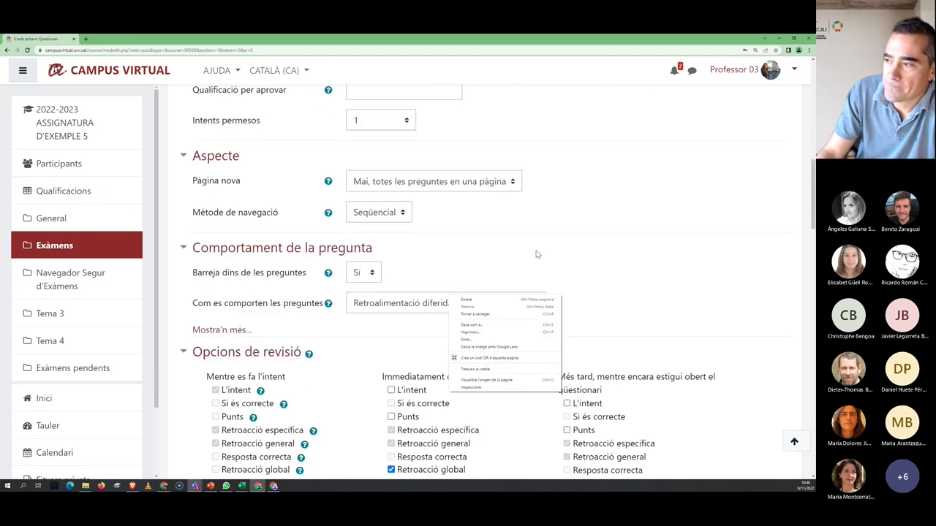
pyautogui.scroll(6, 534, 253)
pyautogui.scroll(3, 534, 253)
pyautogui.scroll(-1, 539, 270)
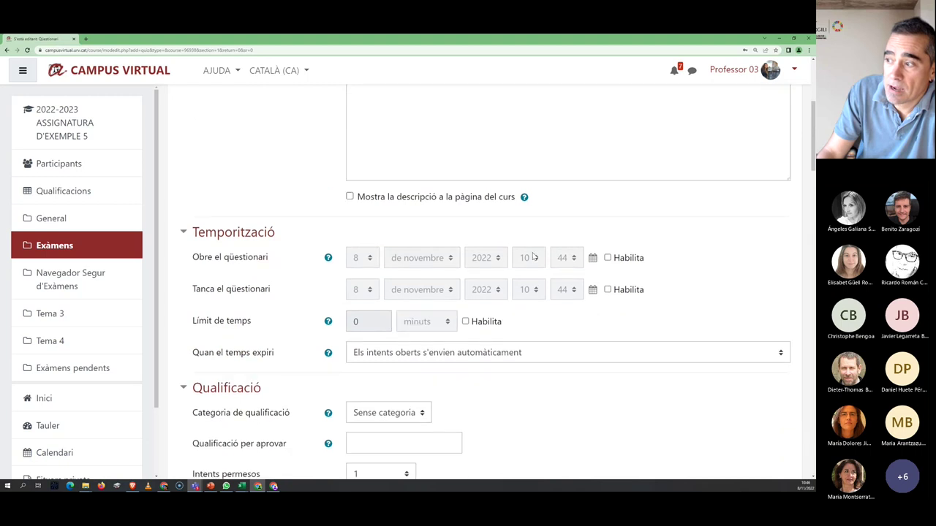
# Step: Enable the opening and closing dates and set the opening to 10 November 2022 at 10:00
pyautogui.click(606, 244)
pyautogui.click(607, 276)
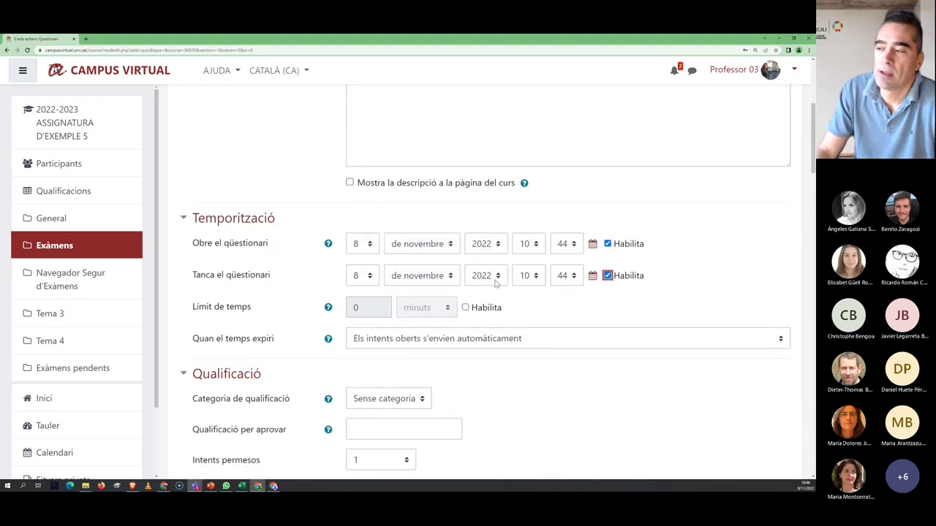
pyautogui.click(368, 247)
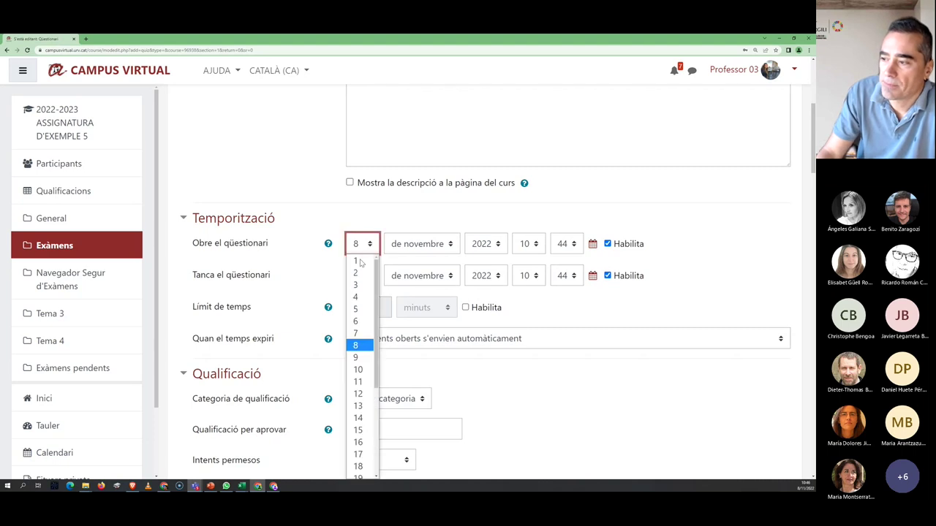
pyautogui.click(360, 368)
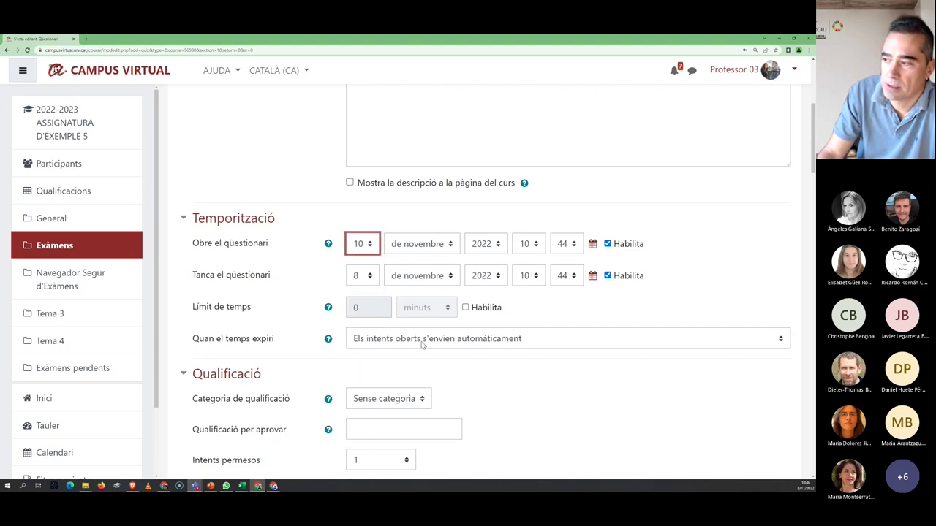
pyautogui.click(560, 248)
pyautogui.scroll(8, 561, 256)
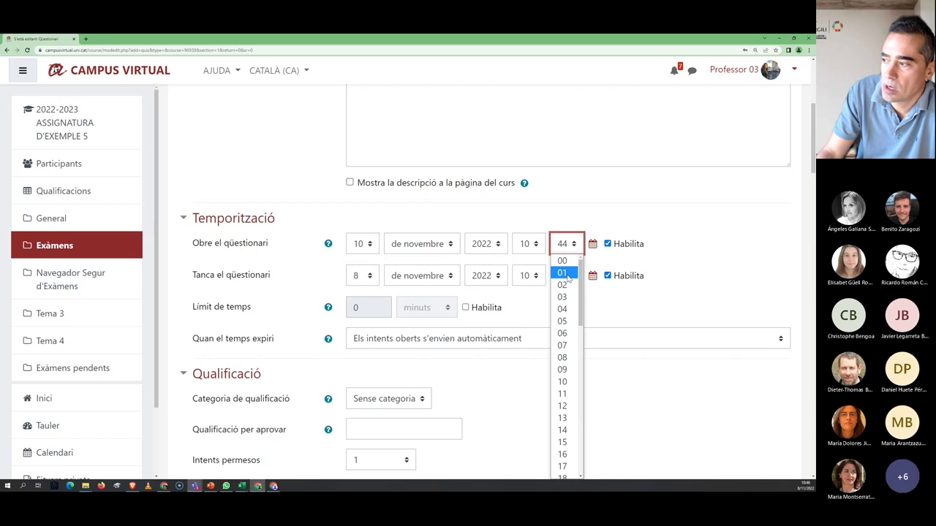
pyautogui.click(562, 259)
# Step: Set the quiz closing time to 10 November 2022 at 11:00
pyautogui.click(537, 279)
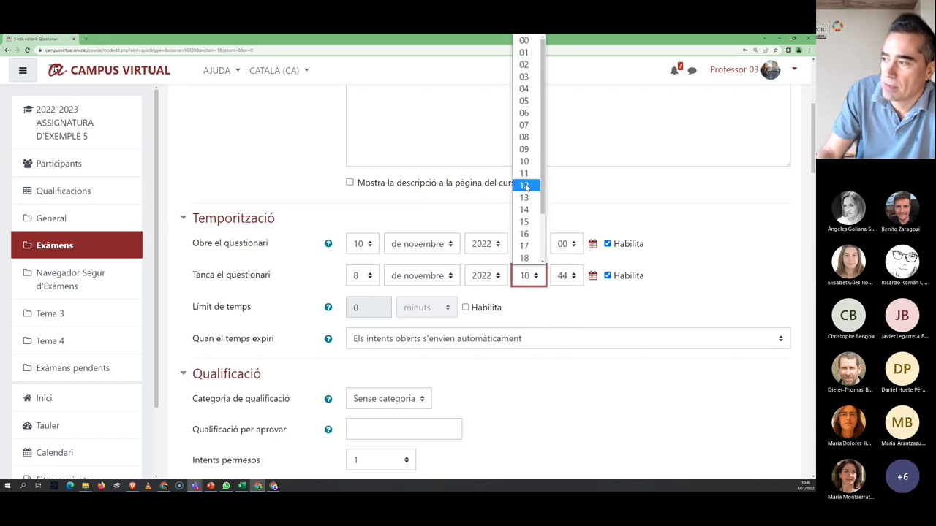
pyautogui.click(526, 186)
pyautogui.click(562, 276)
pyautogui.scroll(3, 564, 267)
pyautogui.scroll(-3, 585, 293)
pyautogui.click(579, 280)
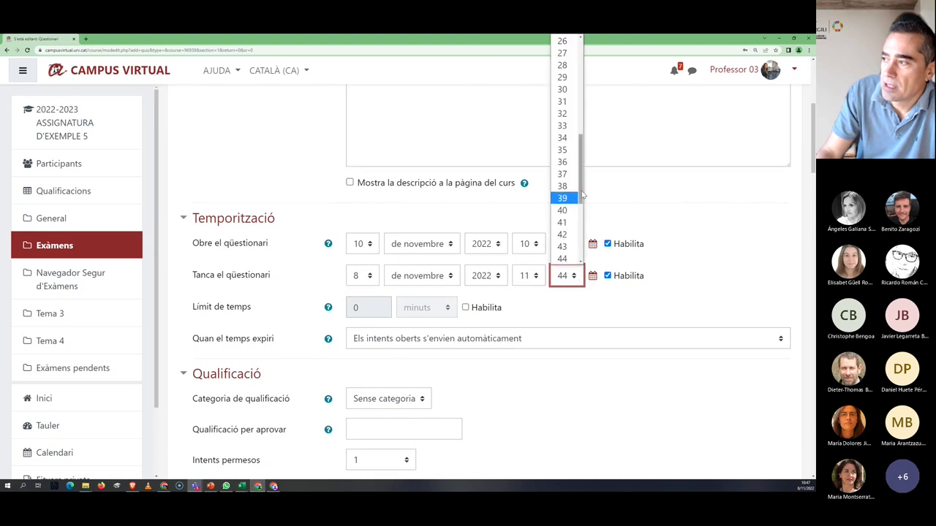
pyautogui.moveTo(582, 176); pyautogui.dragTo(578, 52)
pyautogui.click(563, 45)
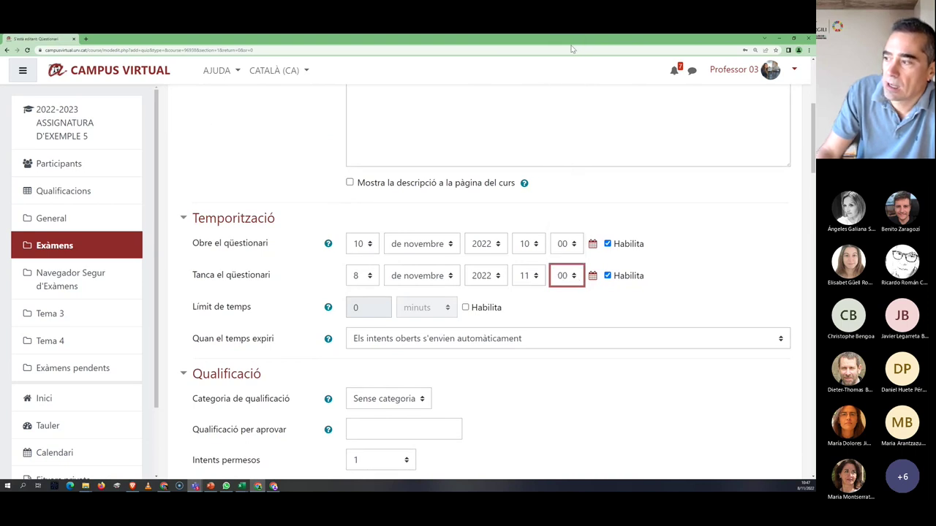
pyautogui.click(368, 275)
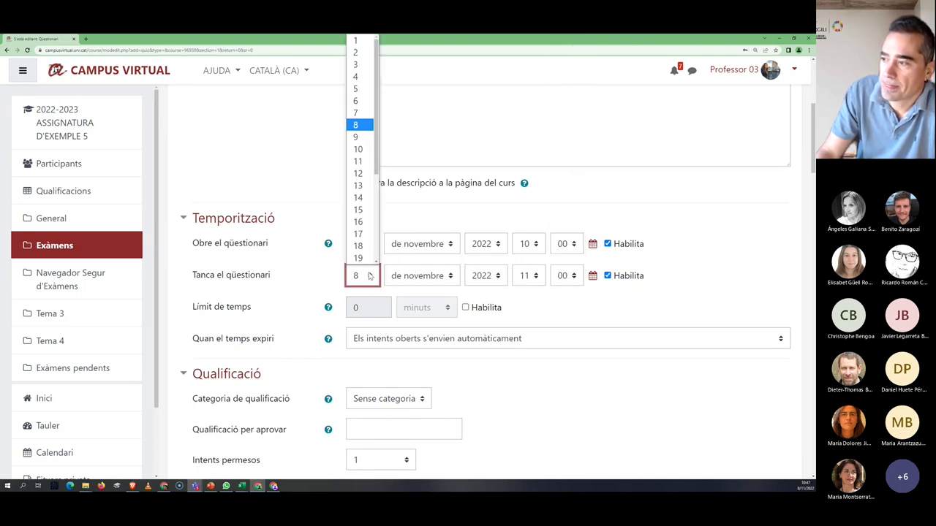
pyautogui.click(372, 144)
pyautogui.click(539, 217)
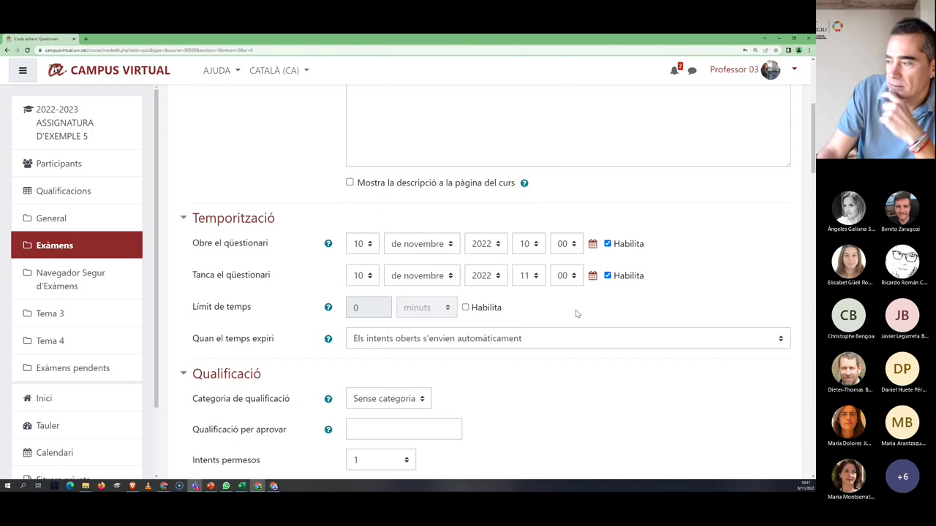
pyautogui.scroll(-1, 577, 313)
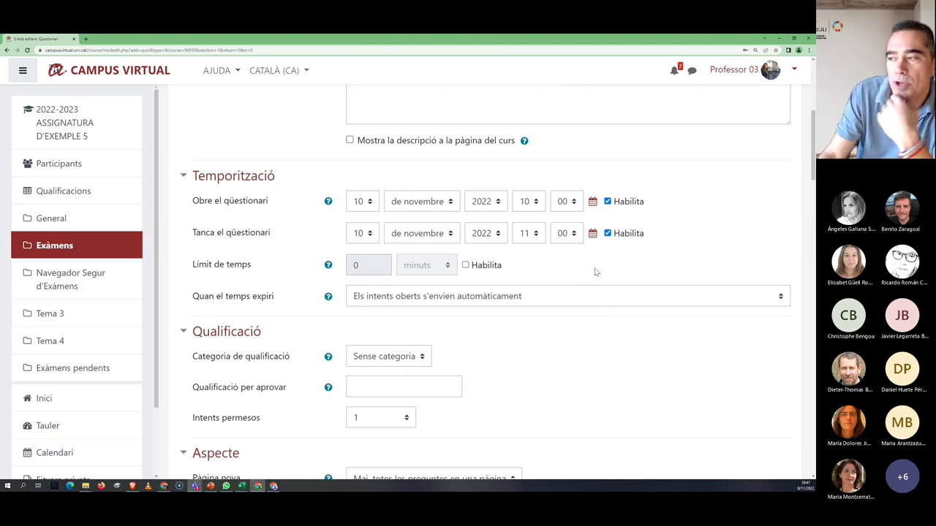
# Step: Enable the quiz time limit and set it to 45 minutes
pyautogui.click(465, 265)
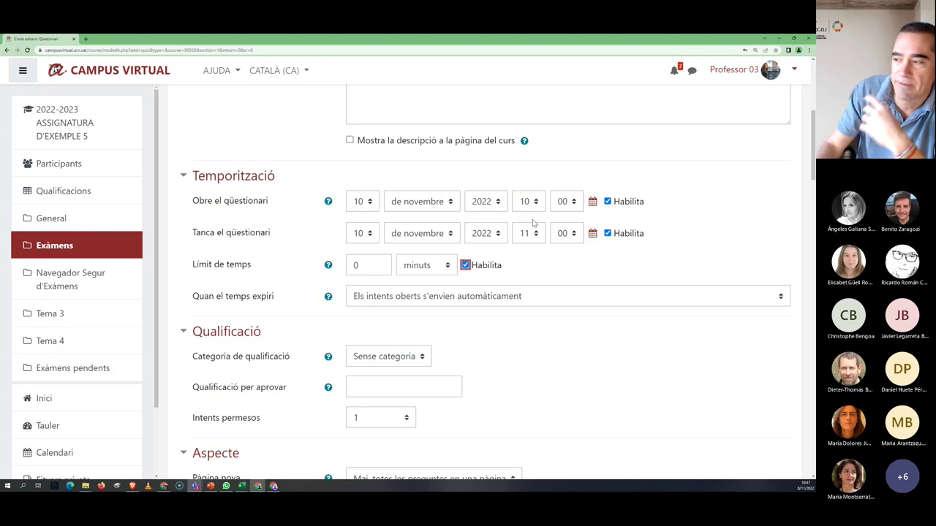
pyautogui.moveTo(371, 267); pyautogui.dragTo(348, 268)
pyautogui.write('45')
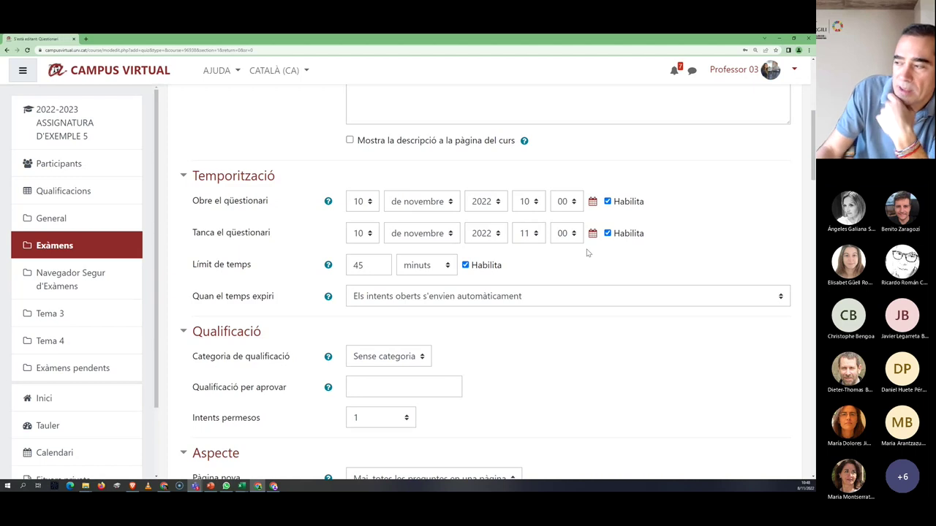
# Step: Untick Habilita for the opening and closing dates, keeping the 45-minute limit
pyautogui.click(607, 201)
pyautogui.click(607, 233)
pyautogui.click(377, 265)
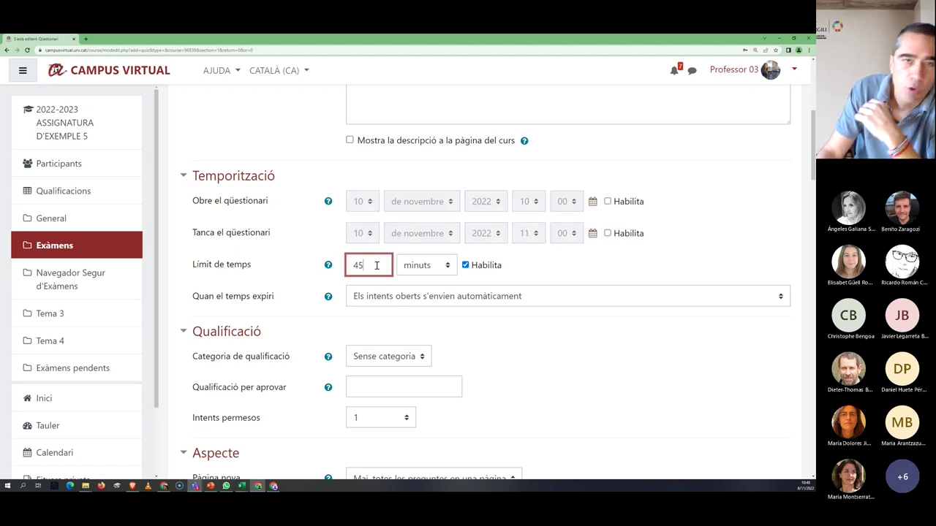
pyautogui.click(577, 275)
# Step: Collapse all quiz settings sections, then reopen the General section to review it
pyautogui.scroll(-1, 587, 291)
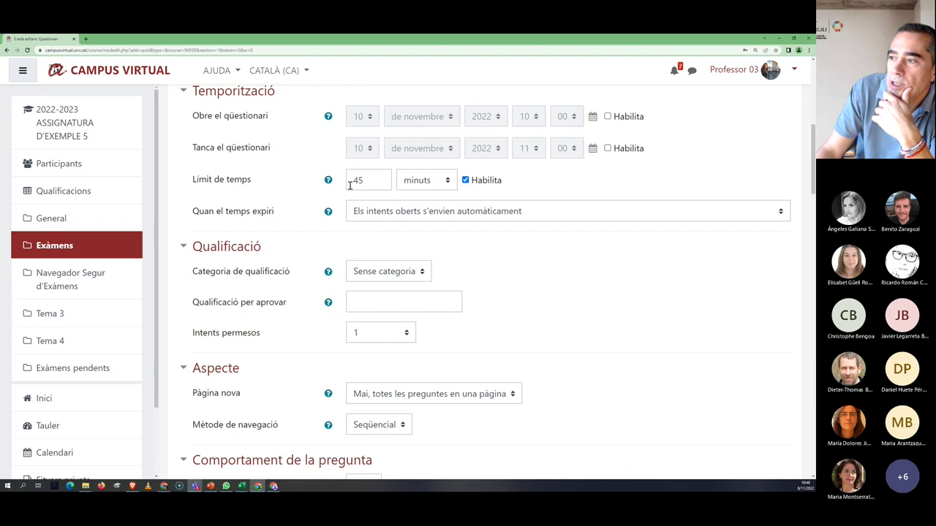
pyautogui.scroll(-4, 439, 199)
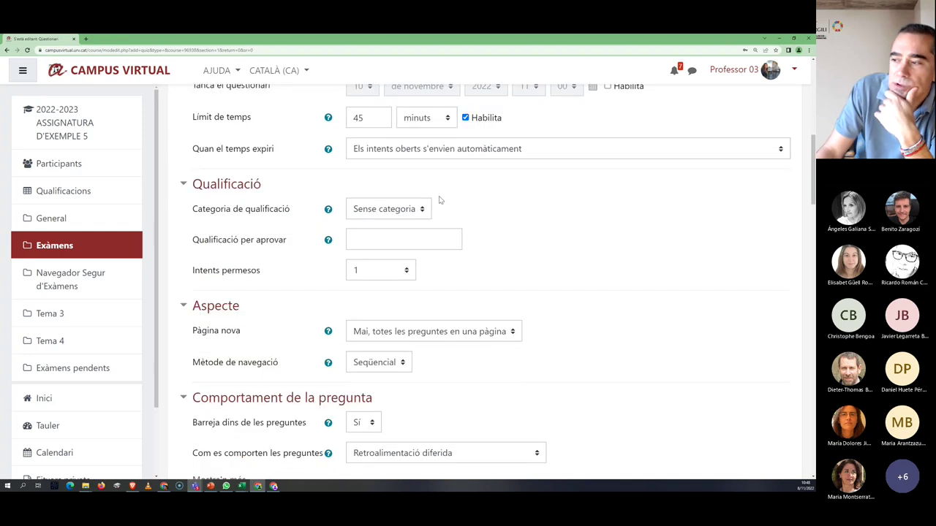
pyautogui.scroll(4, 440, 199)
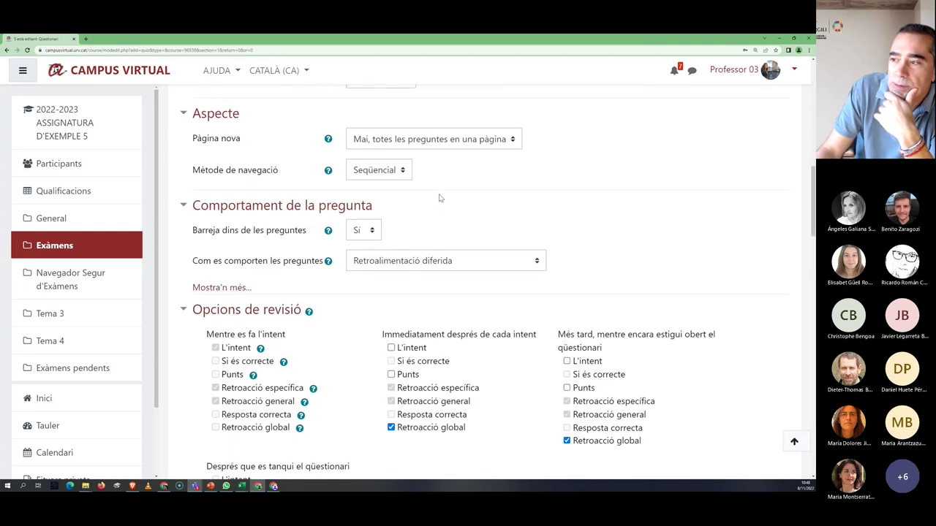
pyautogui.scroll(5, 447, 203)
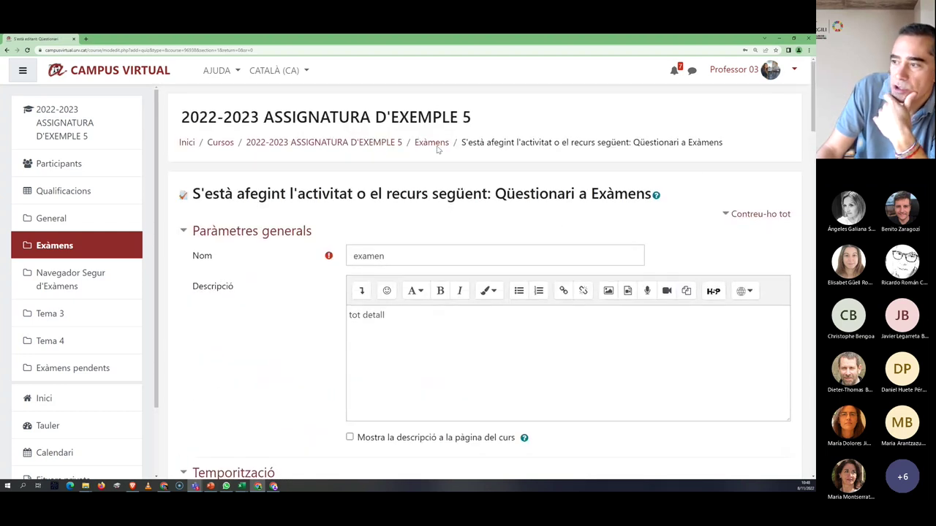
pyautogui.click(760, 213)
pyautogui.scroll(-1, 439, 220)
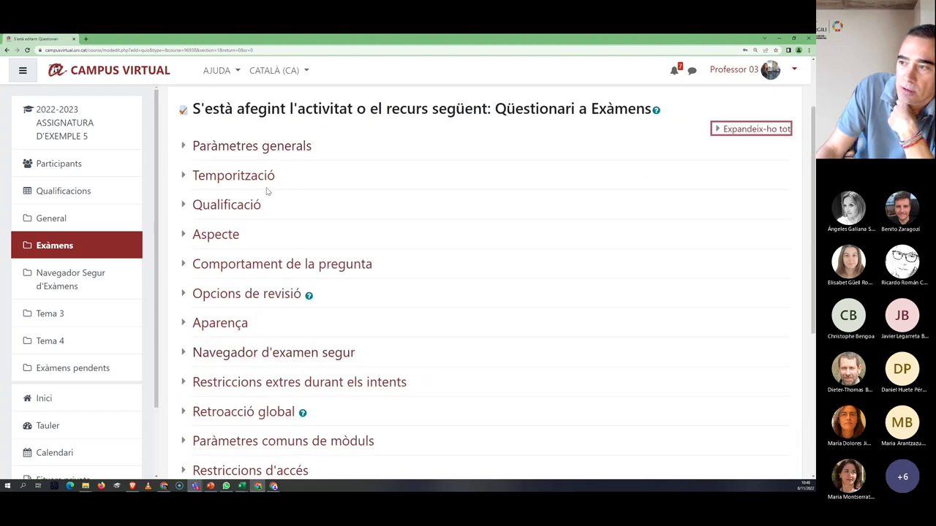
pyautogui.click(276, 148)
pyautogui.scroll(-5, 424, 248)
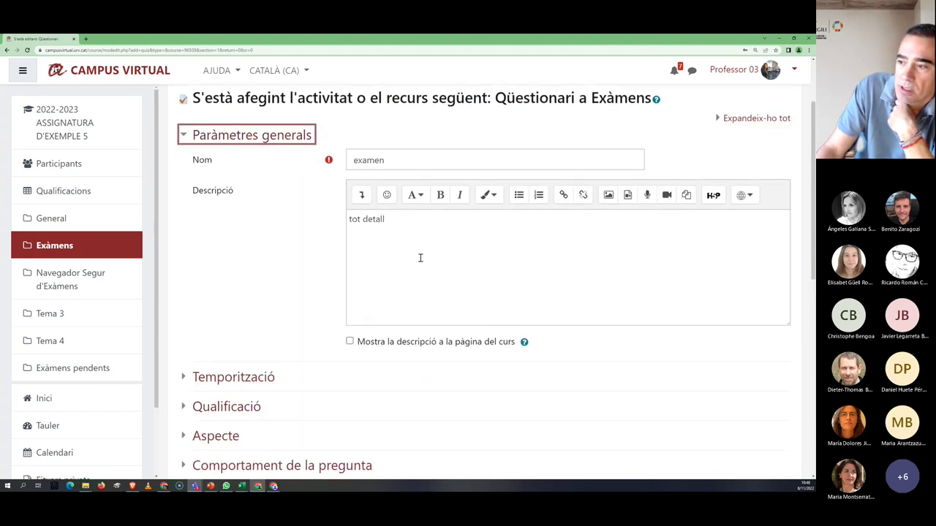
pyautogui.scroll(1, 278, 173)
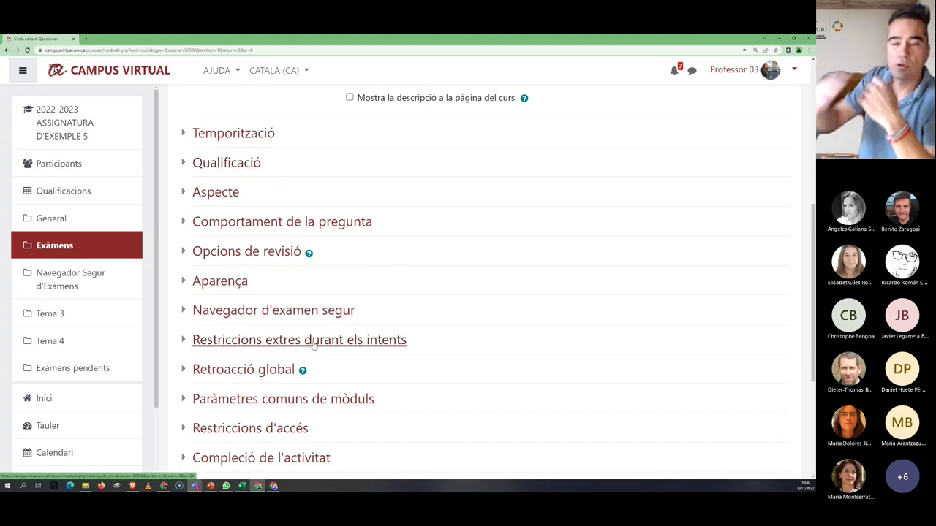
pyautogui.scroll(-2, 409, 190)
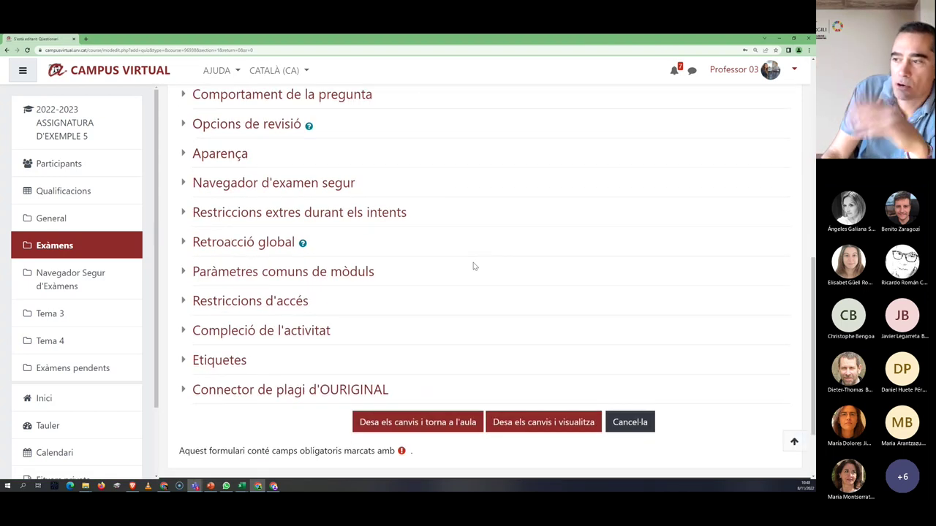
pyautogui.scroll(2, 489, 279)
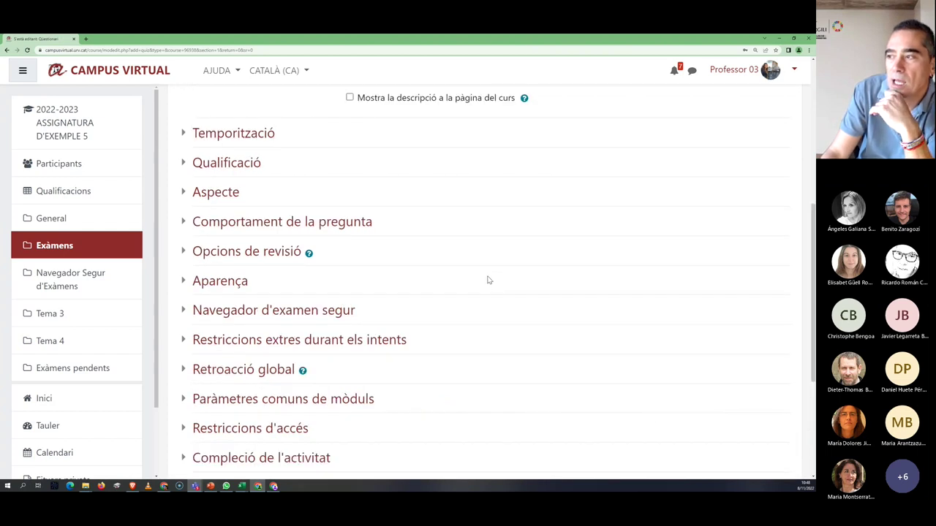
pyautogui.scroll(5, 489, 280)
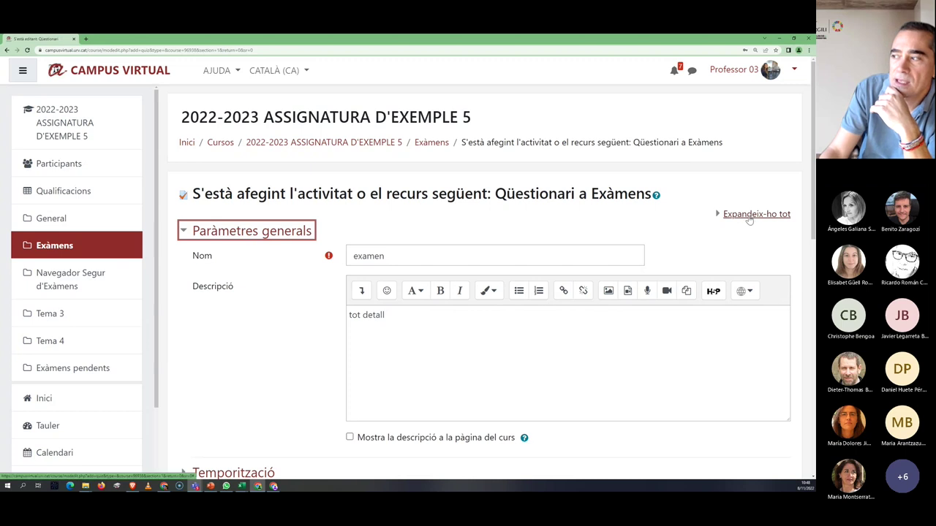
pyautogui.scroll(-5, 745, 219)
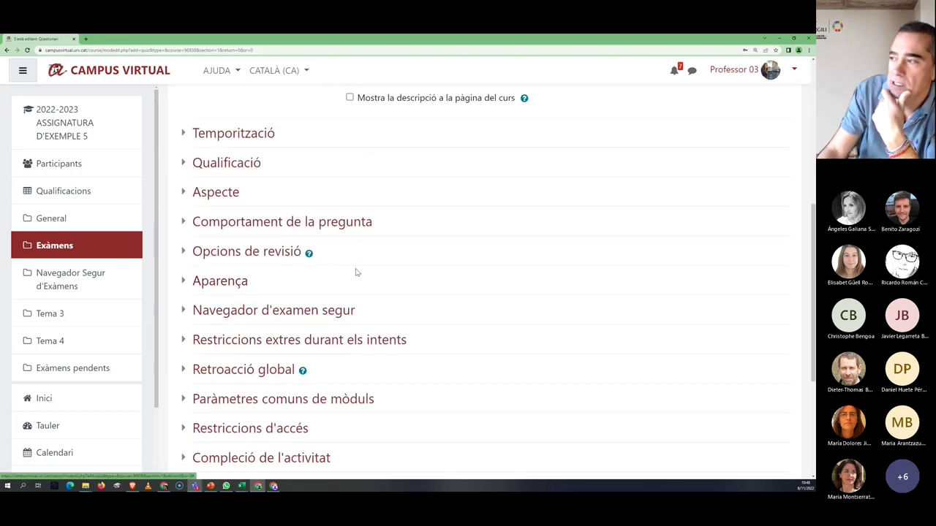
pyautogui.scroll(5, 355, 269)
# Step: Expand all sections and scroll down to Restriccions extres durant els intents
pyautogui.rightClick(756, 214)
pyautogui.click(756, 213)
pyautogui.scroll(-3, 655, 237)
pyautogui.scroll(-3, 655, 237)
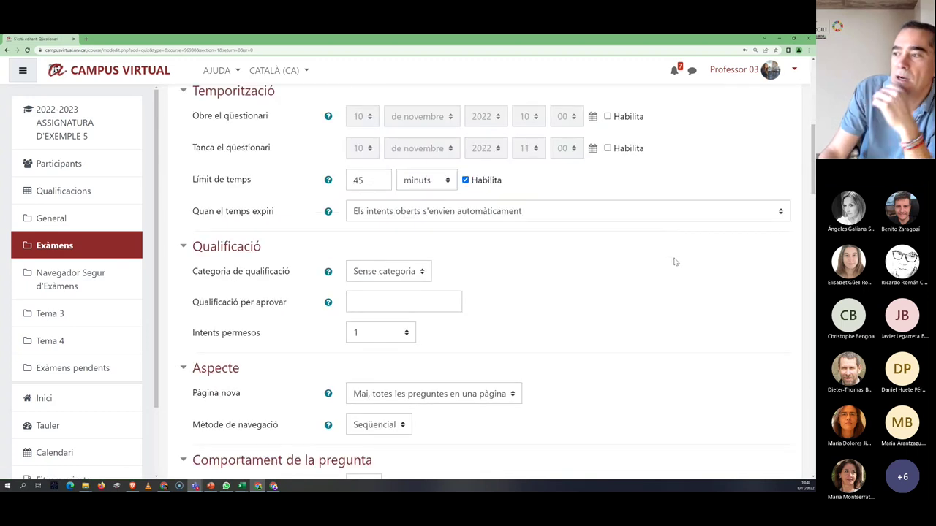
pyautogui.scroll(2, 674, 278)
pyautogui.scroll(-3, 454, 267)
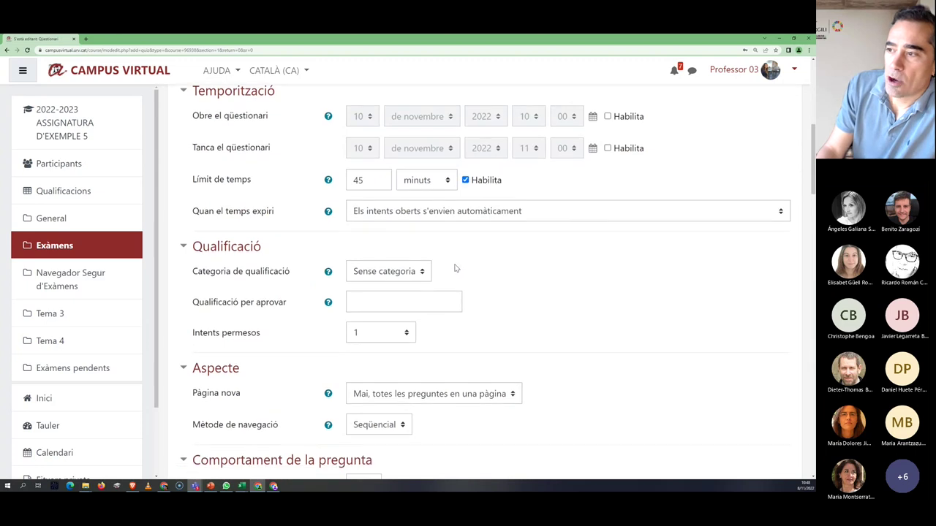
pyautogui.scroll(1, 403, 248)
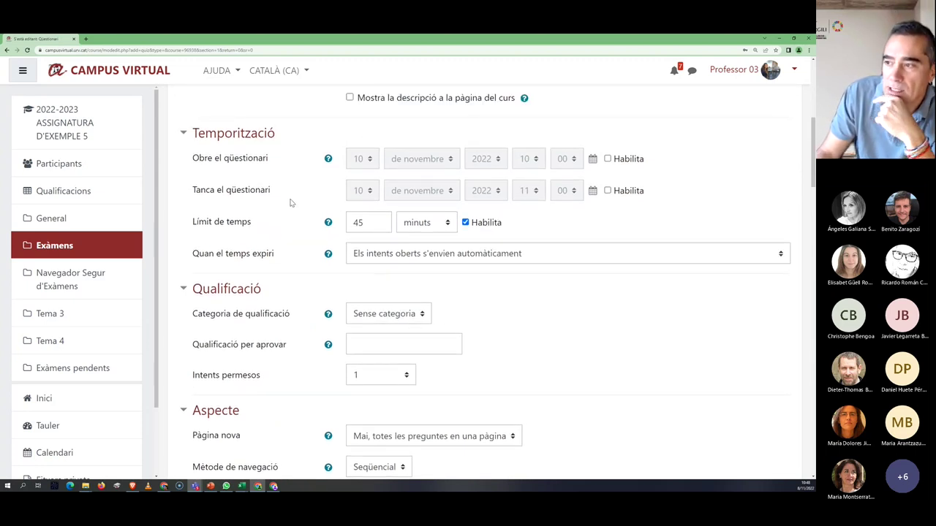
pyautogui.scroll(-1, 291, 208)
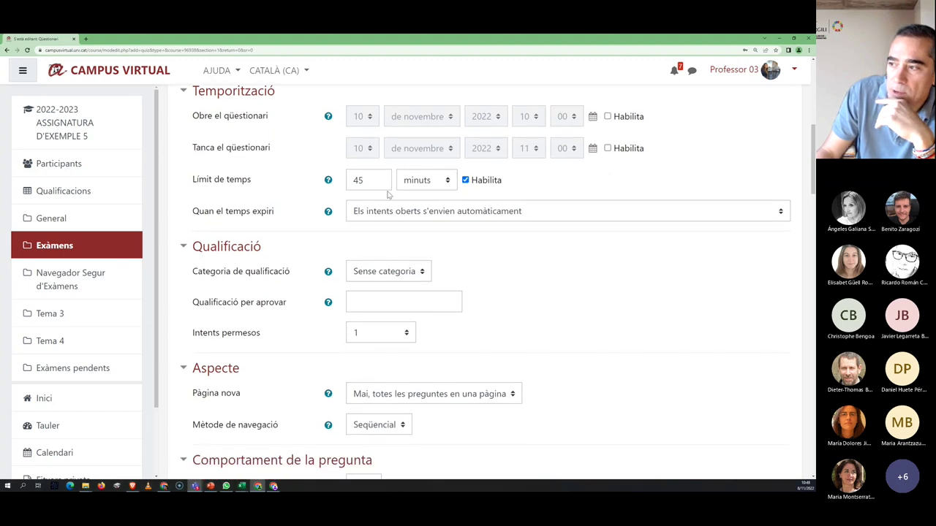
pyautogui.scroll(-5, 384, 191)
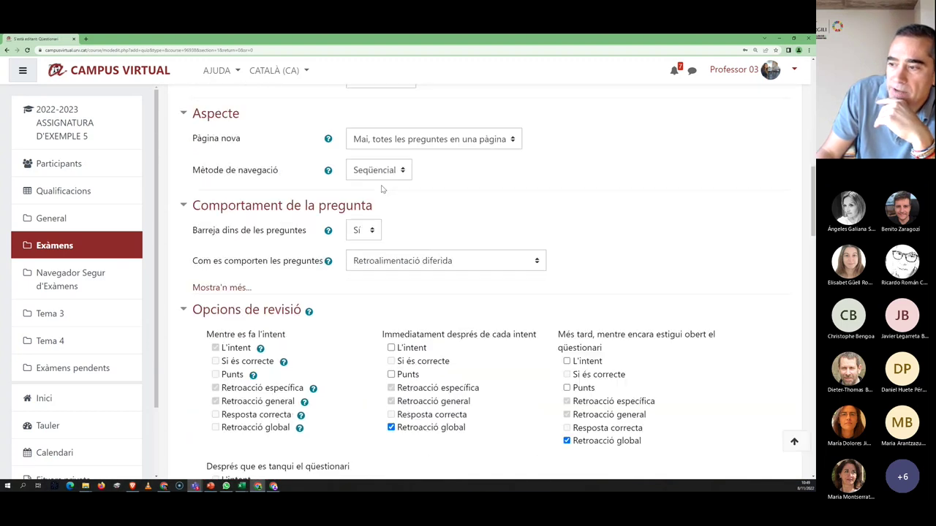
pyautogui.scroll(-4, 381, 189)
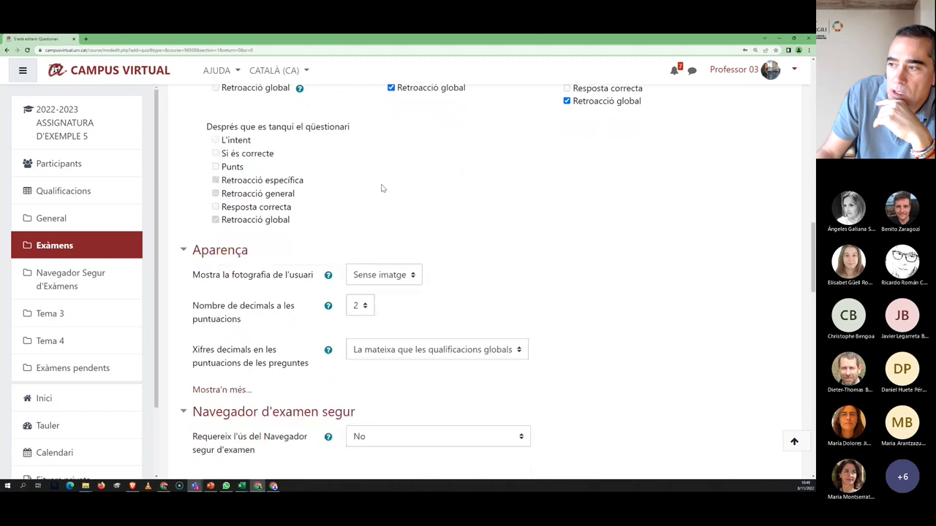
pyautogui.scroll(3, 381, 189)
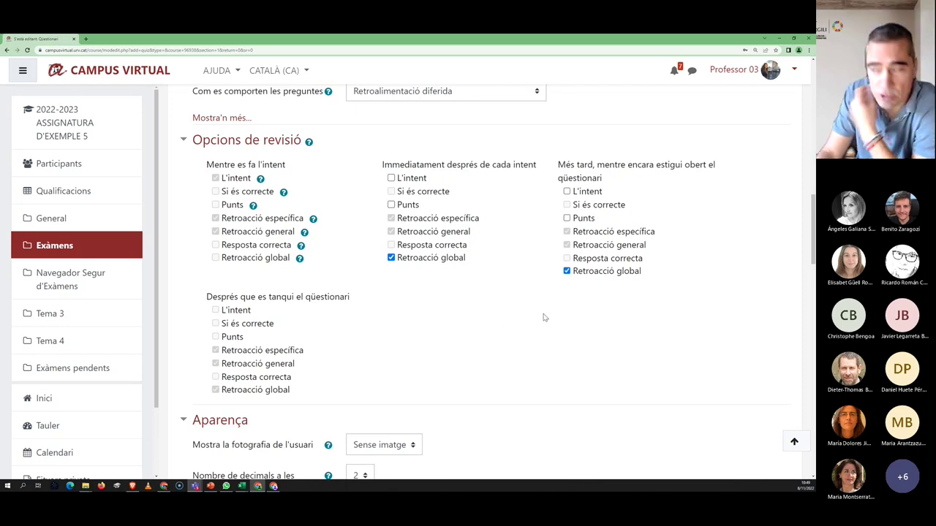
pyautogui.scroll(-1, 508, 324)
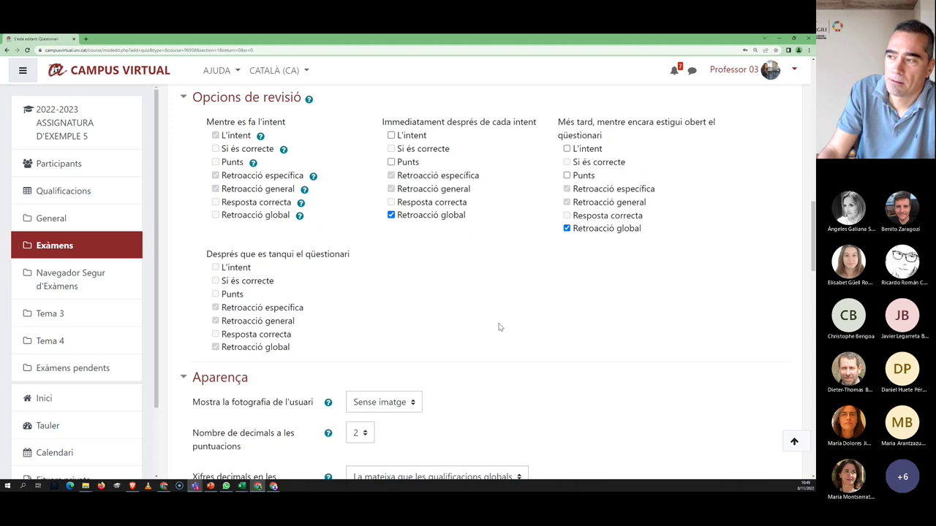
pyautogui.scroll(-2, 497, 327)
pyautogui.scroll(-5, 496, 325)
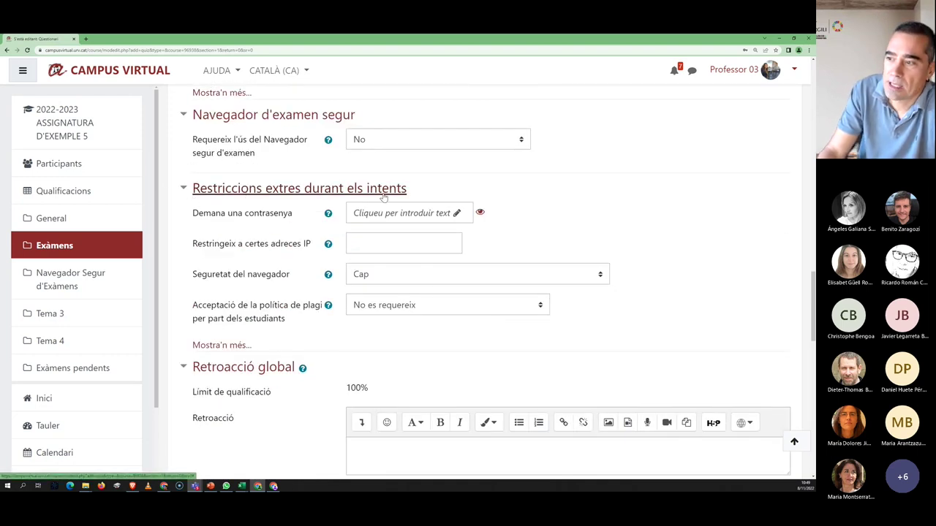
# Step: Replace the existing quiz access password with a new password
pyautogui.click(412, 213)
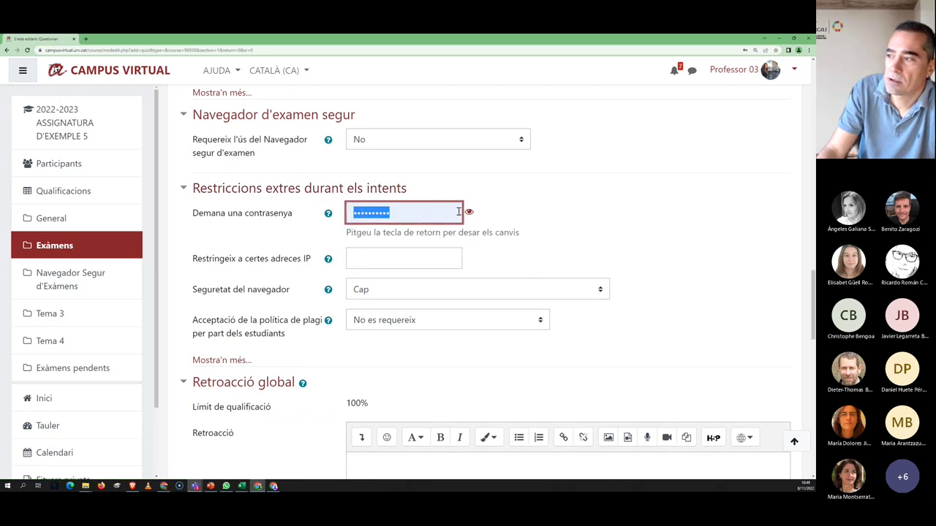
pyautogui.click(469, 212)
pyautogui.moveTo(407, 213); pyautogui.dragTo(329, 217)
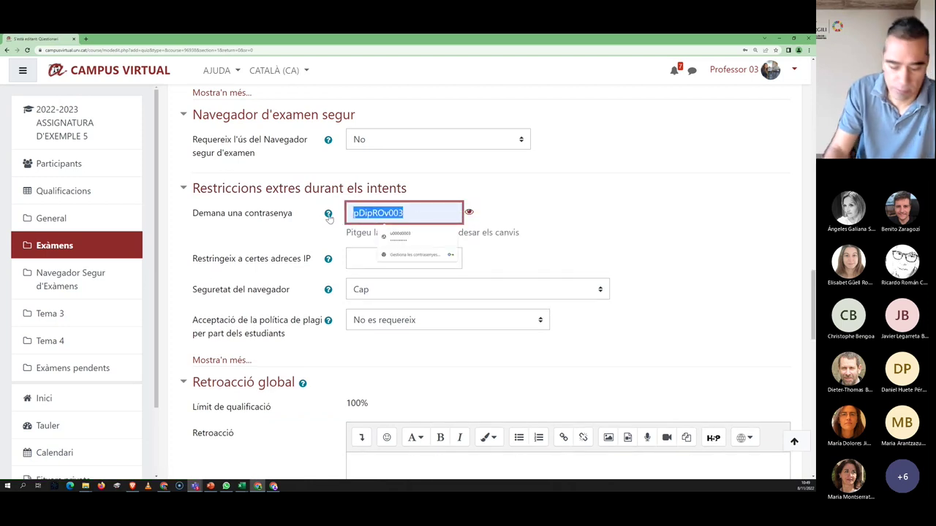
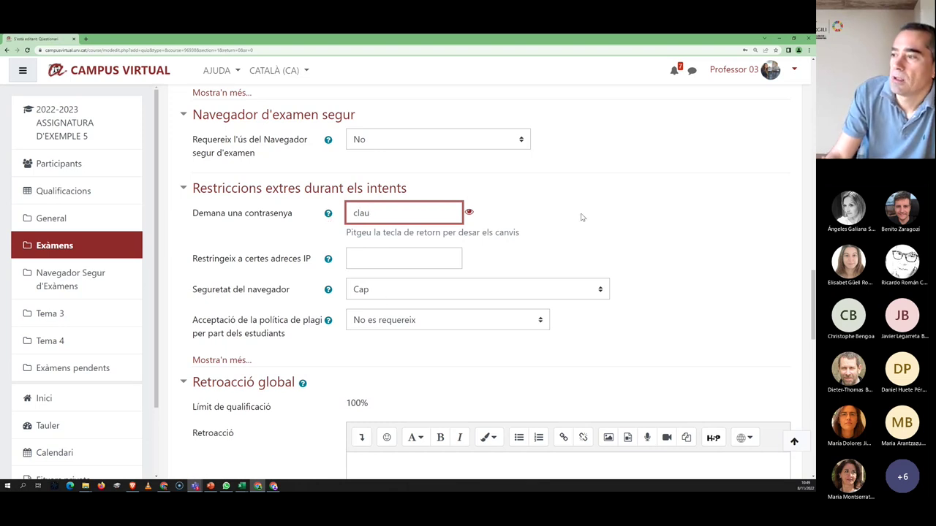
pyautogui.press('Return')
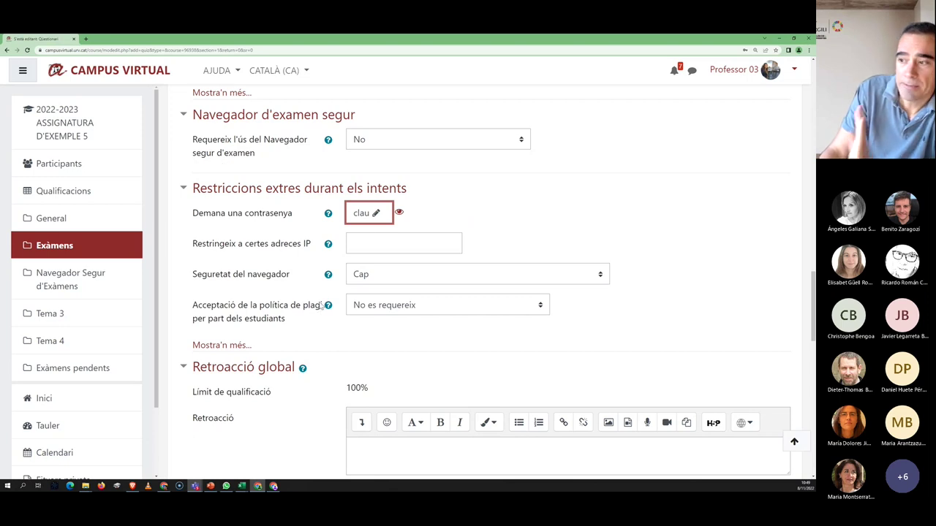
# Step: Save the examen quiz with Desa els canvis i visualitza
pyautogui.scroll(-3, 332, 292)
pyautogui.scroll(-7, 332, 292)
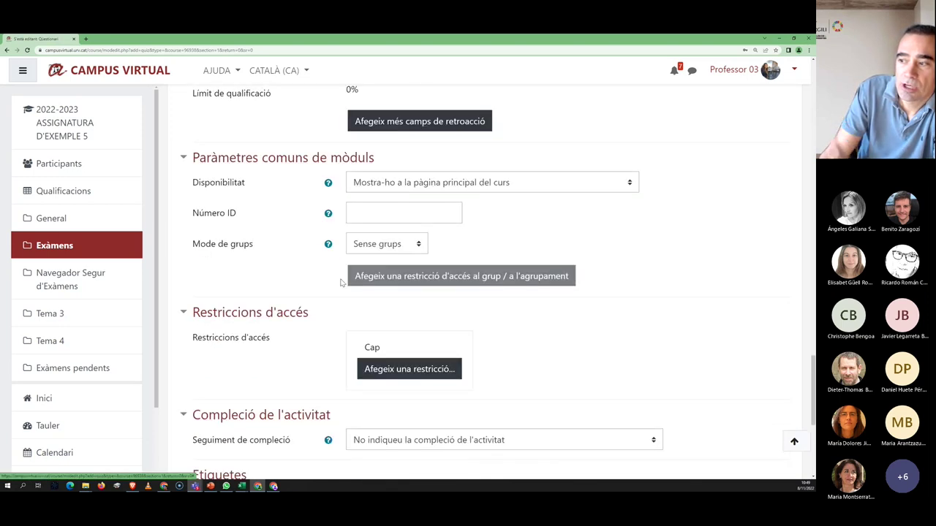
pyautogui.scroll(-1, 341, 287)
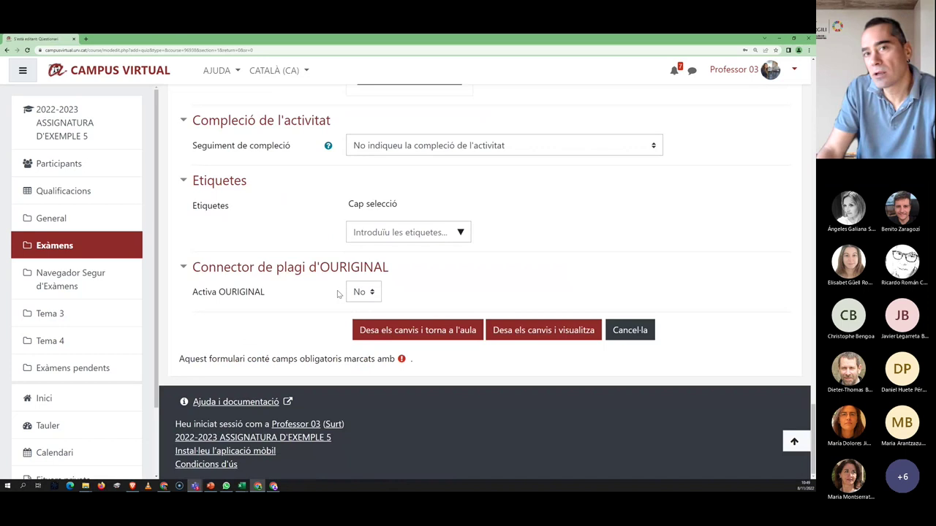
pyautogui.click(544, 333)
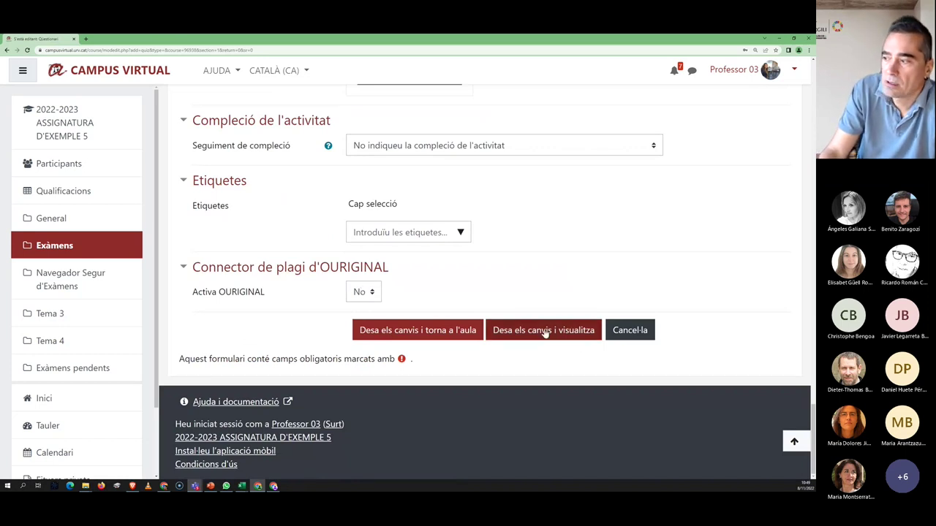
pyautogui.click(545, 332)
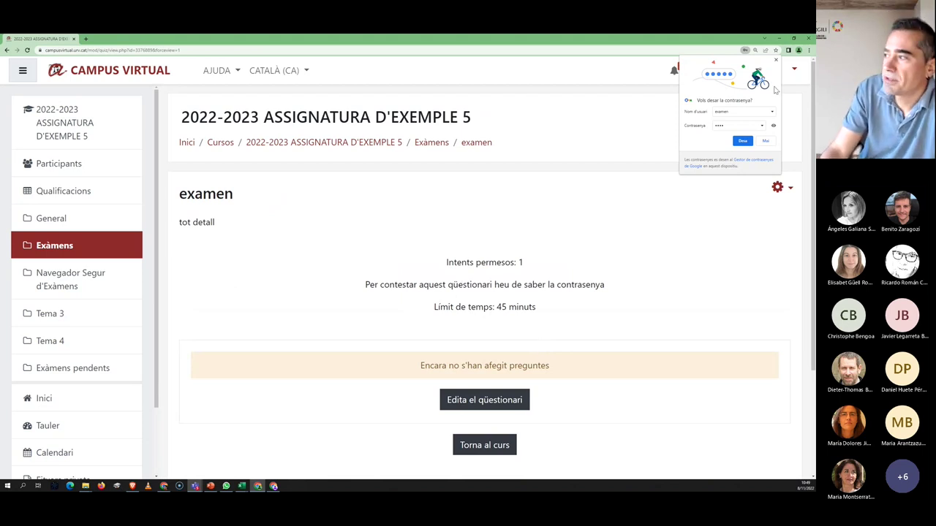
# Step: Dismiss Chrome's save-password bubble, enter Edita el qüestionari and open the Afegeix menu
pyautogui.click(775, 60)
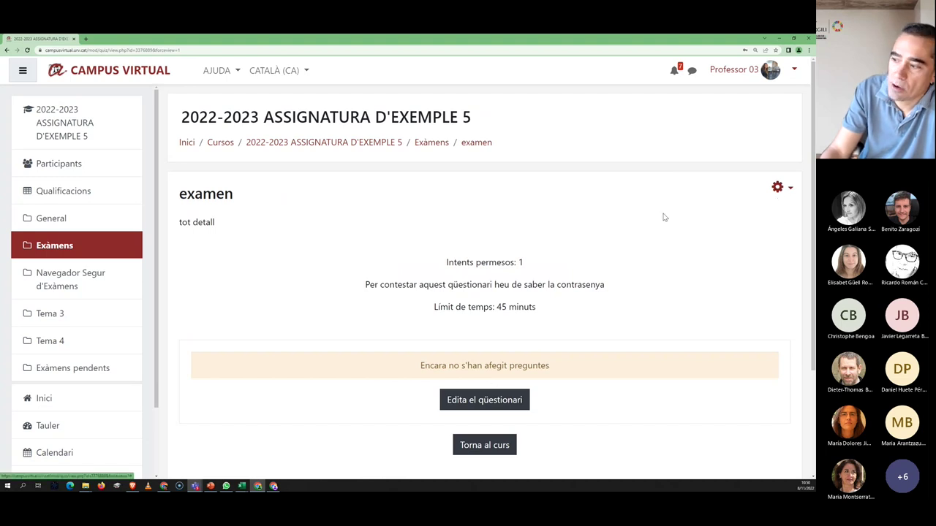
pyautogui.click(474, 401)
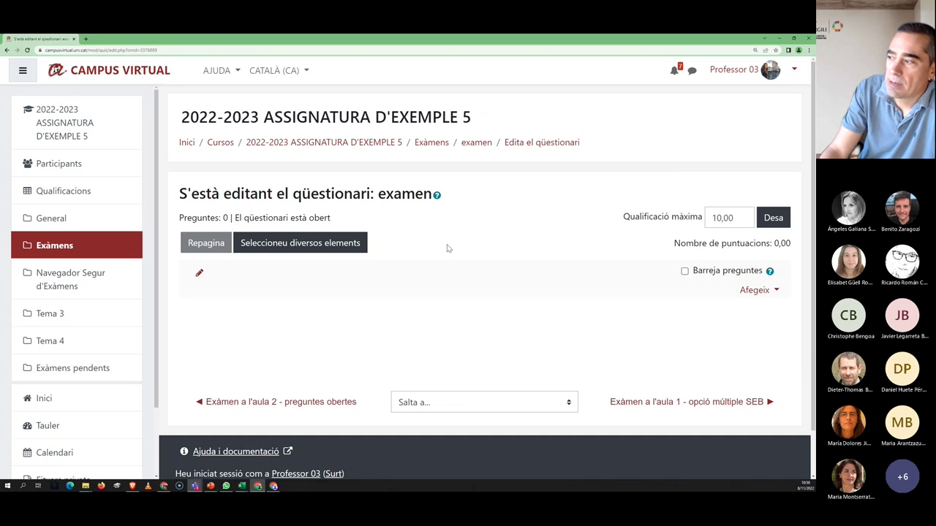
pyautogui.click(753, 291)
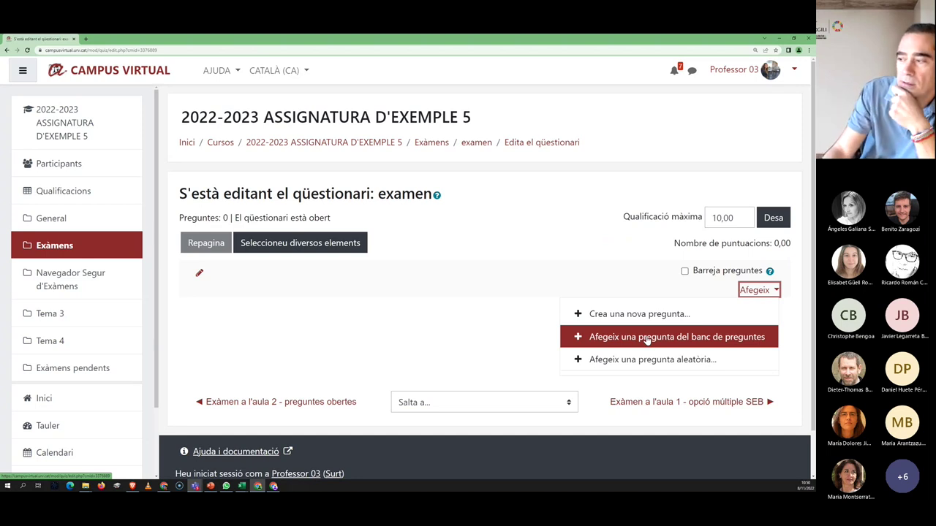
# Step: From the question bank, add only question mo-p001 to the quiz's Pàgina 1
pyautogui.click(646, 336)
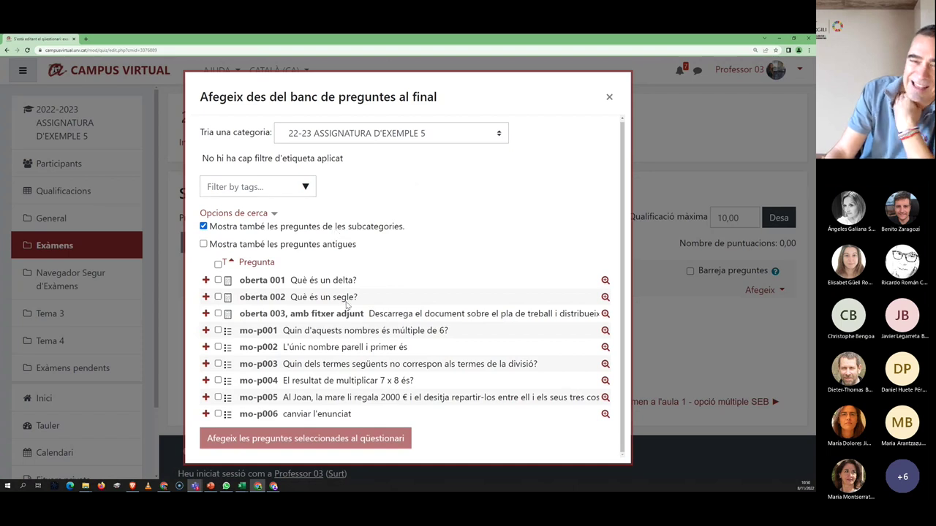
pyautogui.click(218, 331)
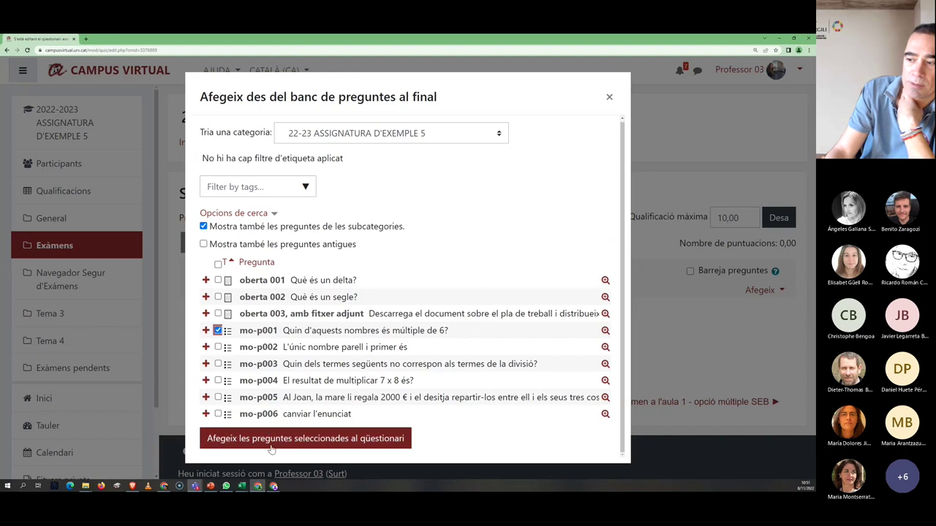
pyautogui.click(218, 347)
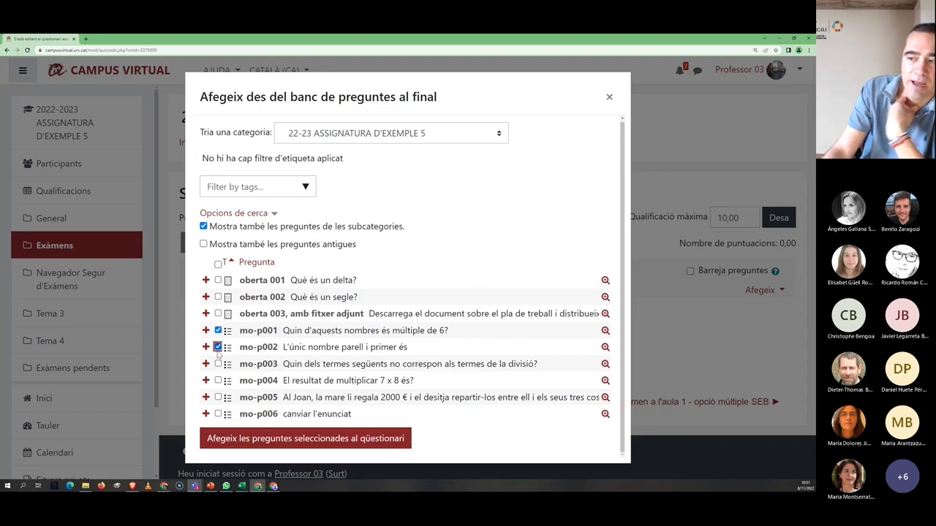
pyautogui.rightClick(219, 350)
pyautogui.click(386, 261)
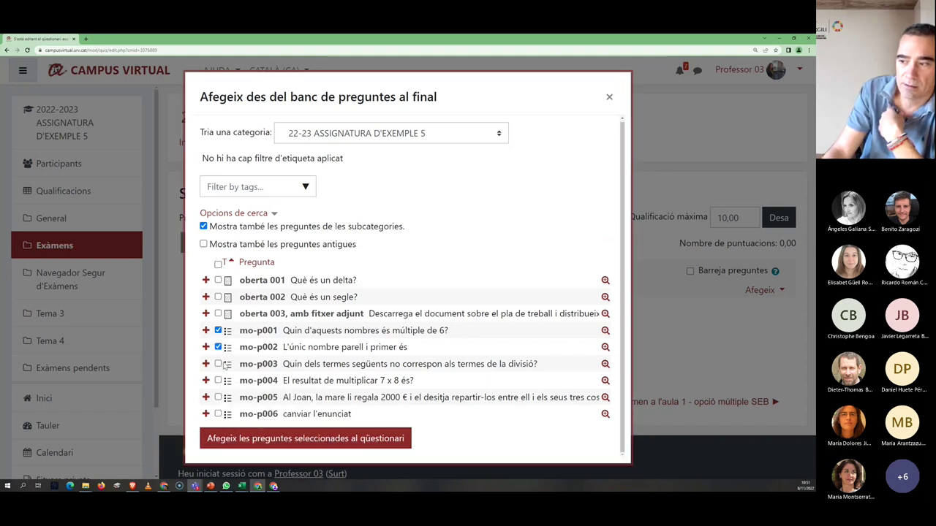
pyautogui.click(218, 363)
pyautogui.click(218, 363)
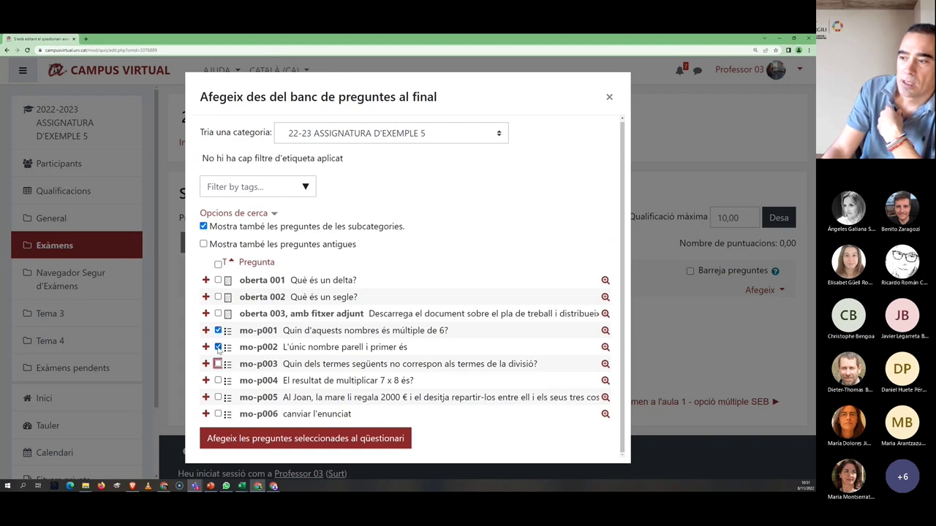
pyautogui.click(218, 347)
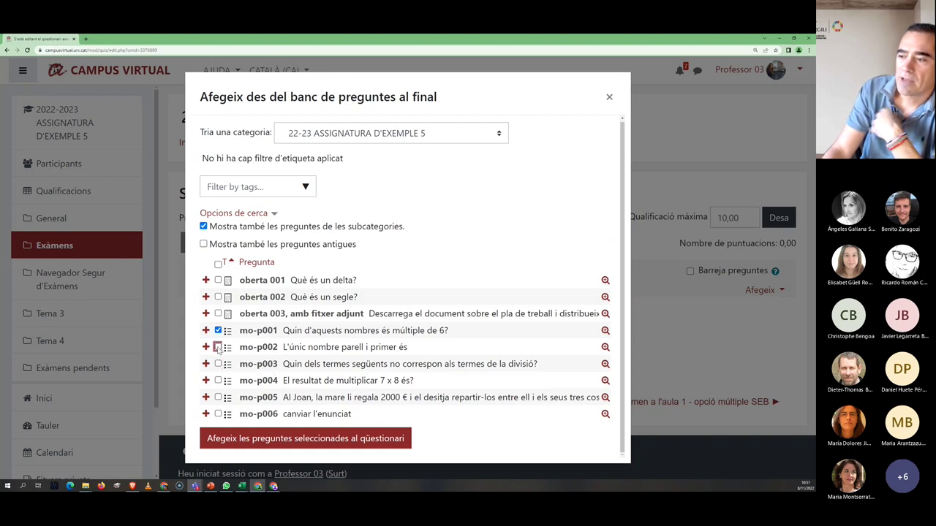
pyautogui.click(300, 441)
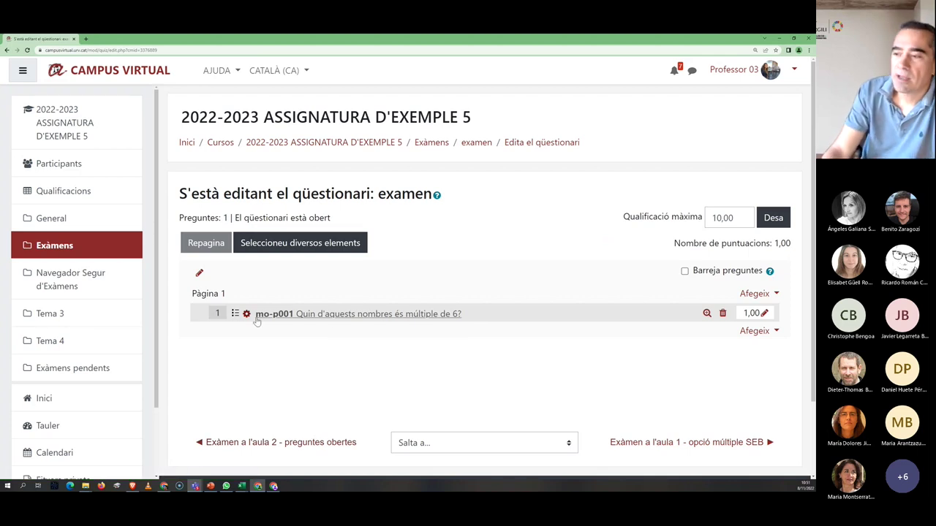
# Step: Start adding a random question and set its category to Obertes
pyautogui.click(760, 330)
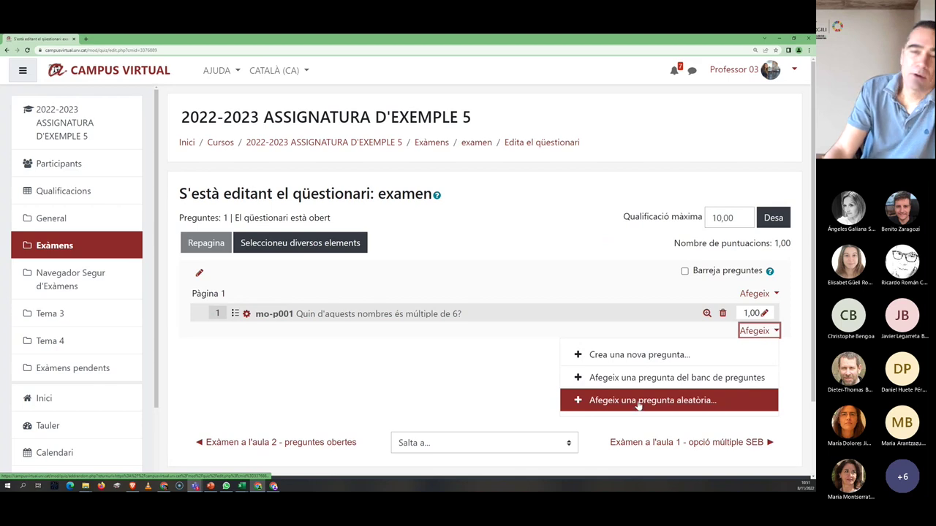
pyautogui.click(638, 401)
pyautogui.click(638, 400)
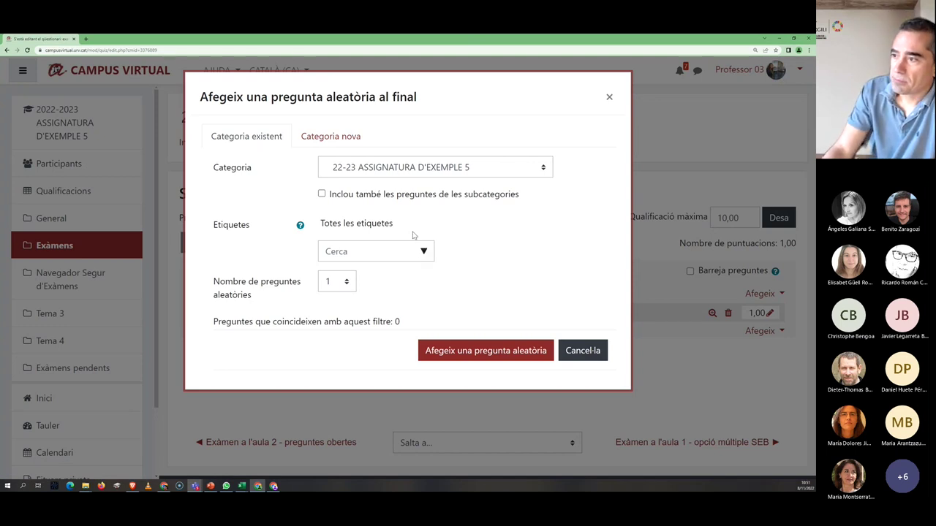
pyautogui.click(370, 255)
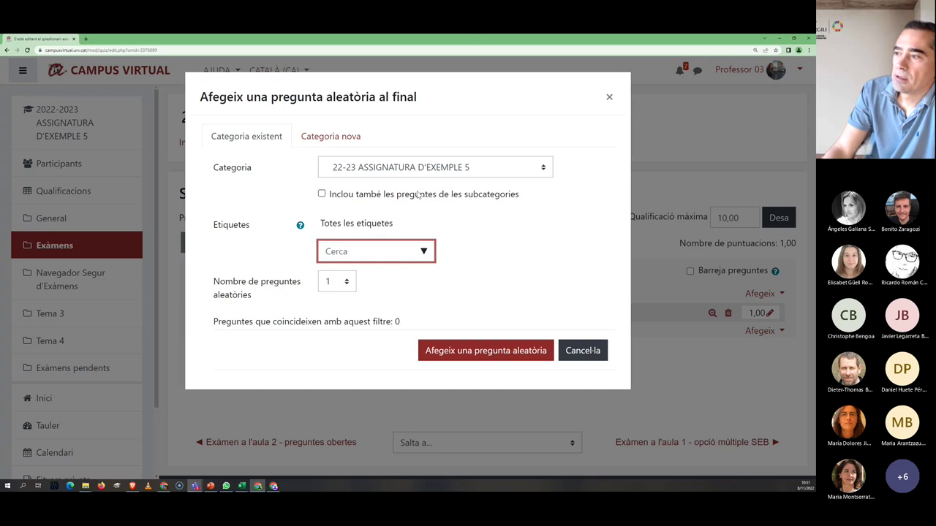
pyautogui.click(420, 168)
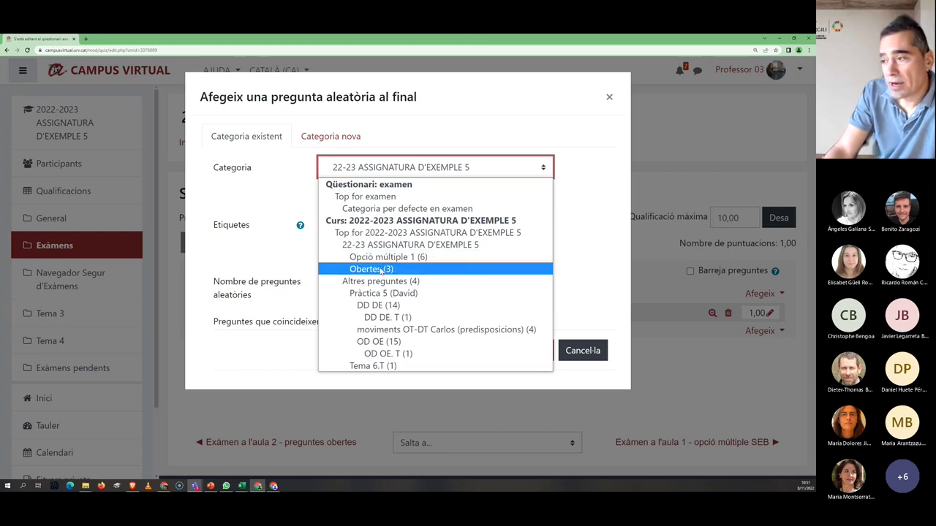
pyautogui.click(381, 271)
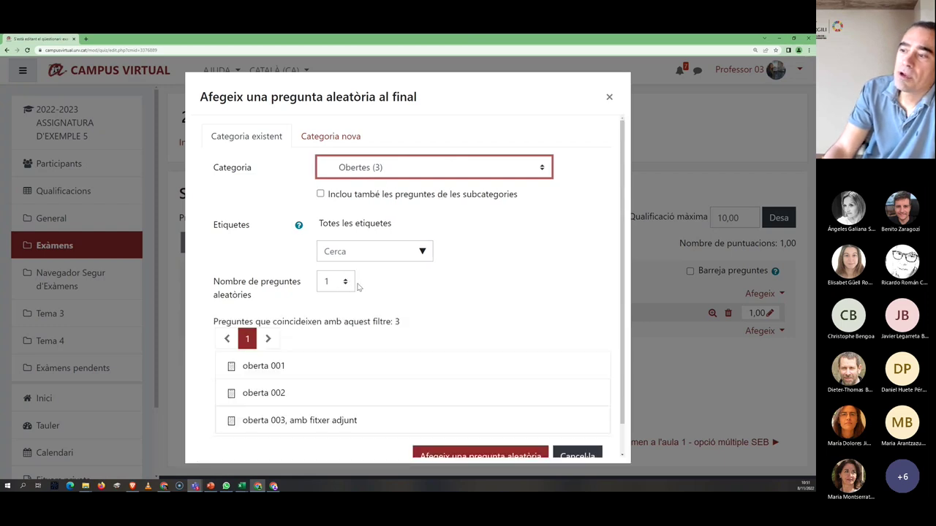
# Step: Keep 1 random question from Obertes and add it as the quiz's second item
pyautogui.scroll(-1, 379, 280)
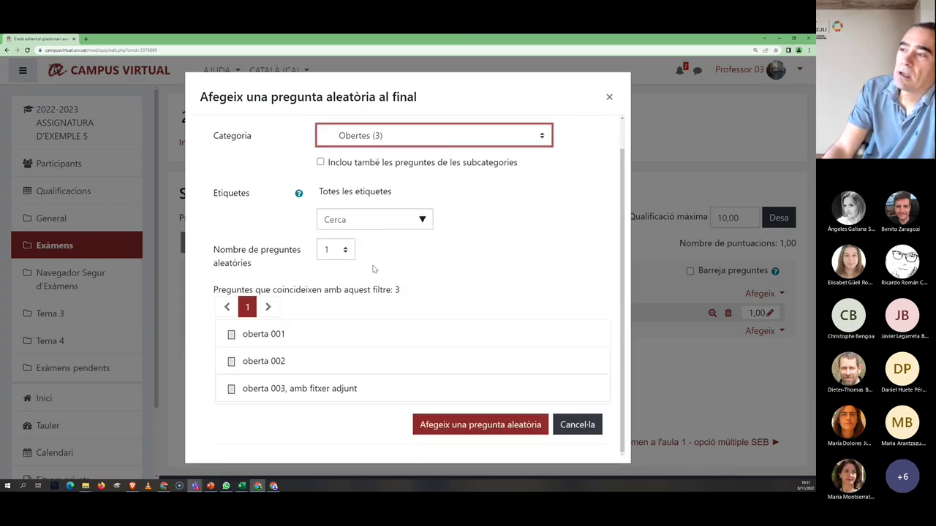
pyautogui.scroll(1, 372, 269)
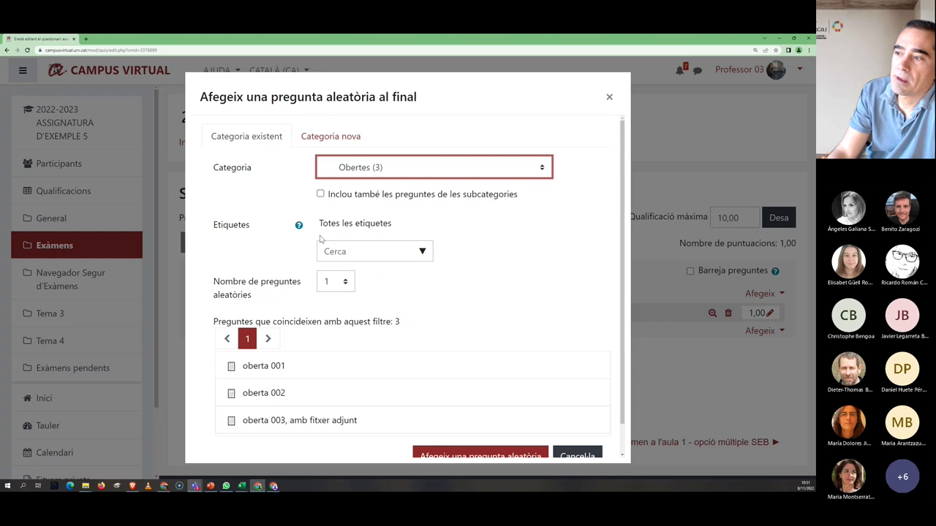
pyautogui.click(337, 286)
pyautogui.click(421, 280)
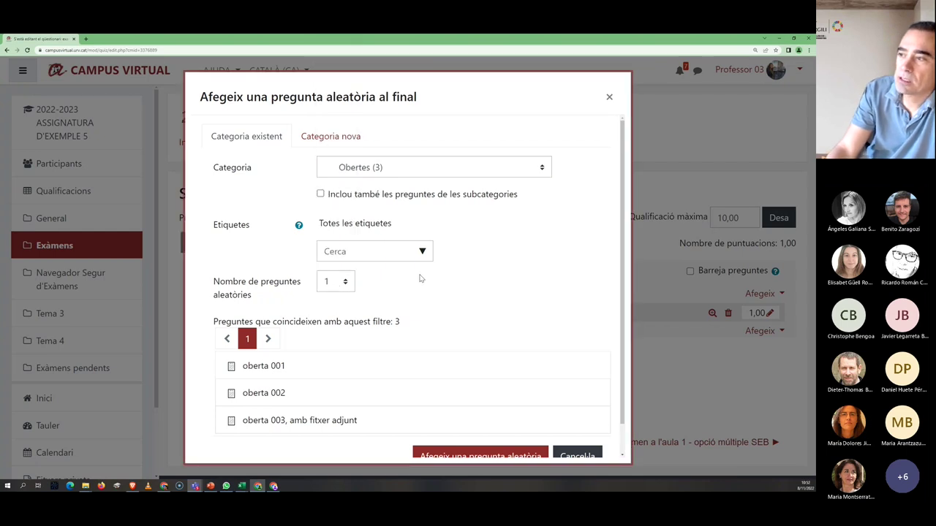
pyautogui.click(445, 169)
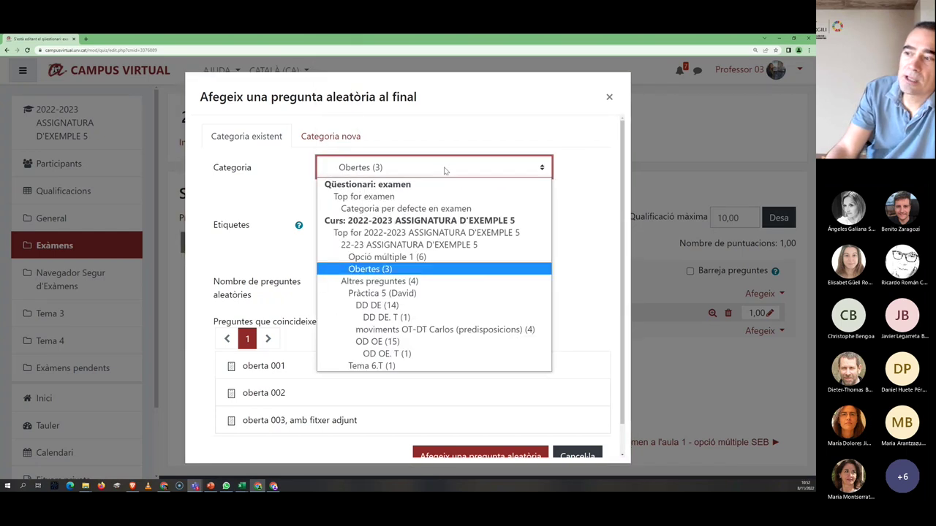
pyautogui.click(468, 138)
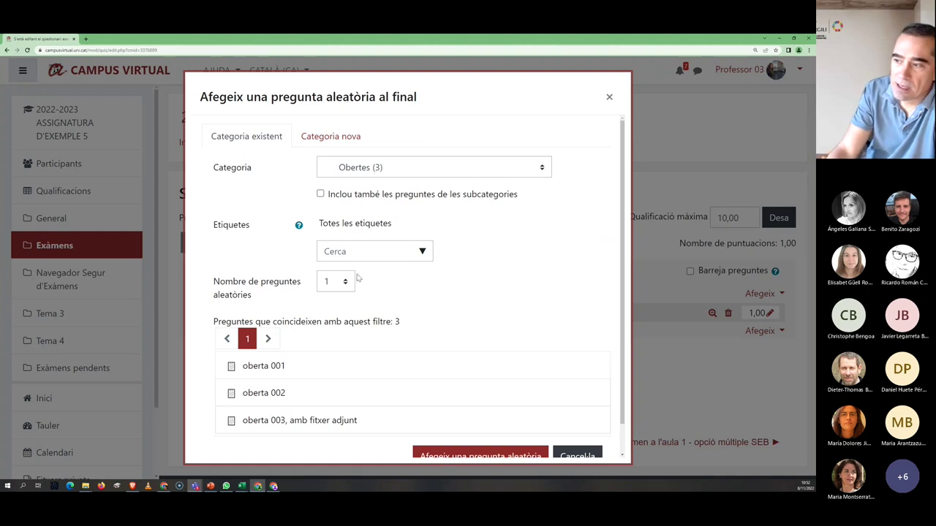
pyautogui.scroll(-1, 370, 316)
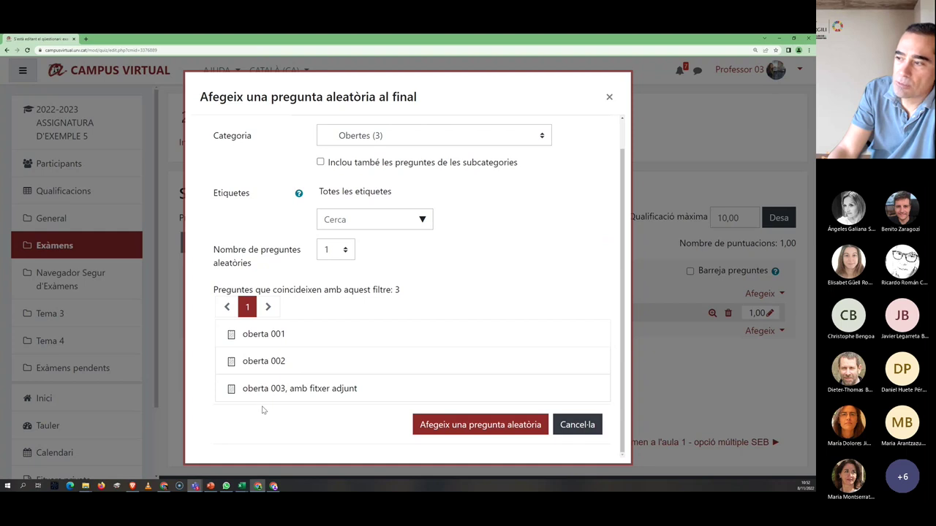
pyautogui.click(449, 431)
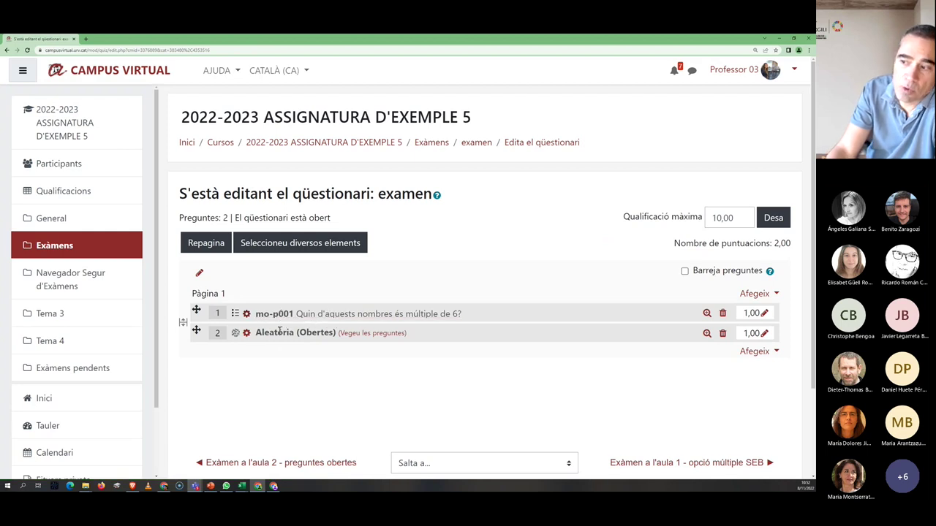
# Step: Return to the course page and move PowerPoint on to the 'Moment de resposta de l'examen' slide
pyautogui.rightClick(321, 334)
pyautogui.moveTo(312, 334); pyautogui.dragTo(334, 334)
pyautogui.click(340, 376)
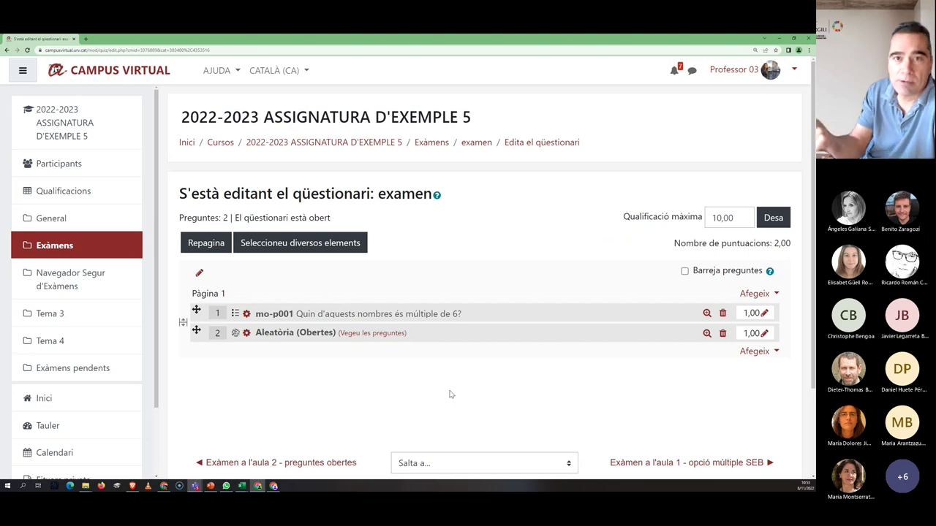
pyautogui.click(336, 143)
pyautogui.hotkey('alt', 'Tab')
pyautogui.press('Right')
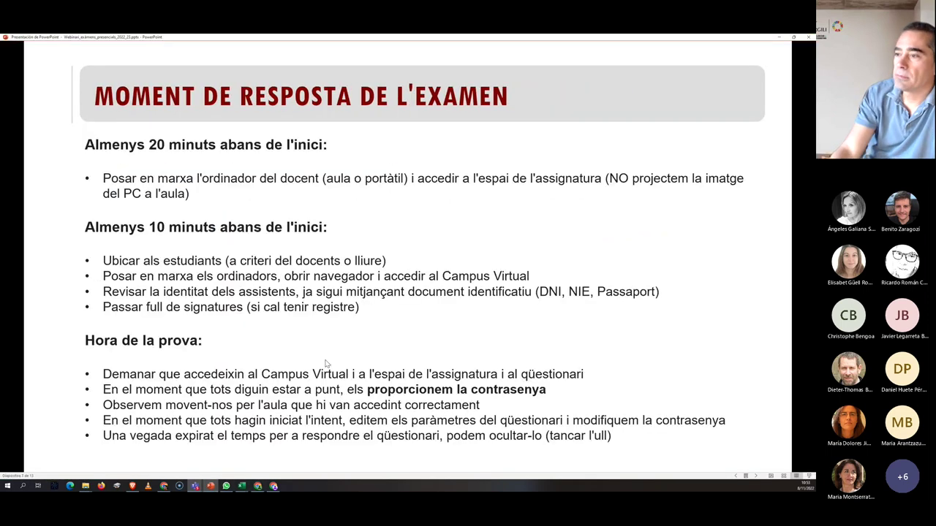